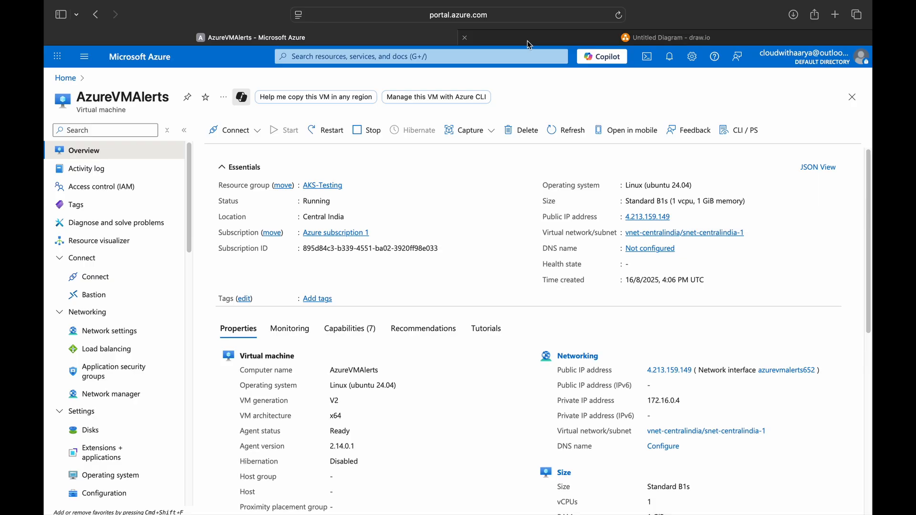
# Step: Review the AzureVMAlerts OS disk on its Disks page, then go back to the portal home
pyautogui.click(107, 437)
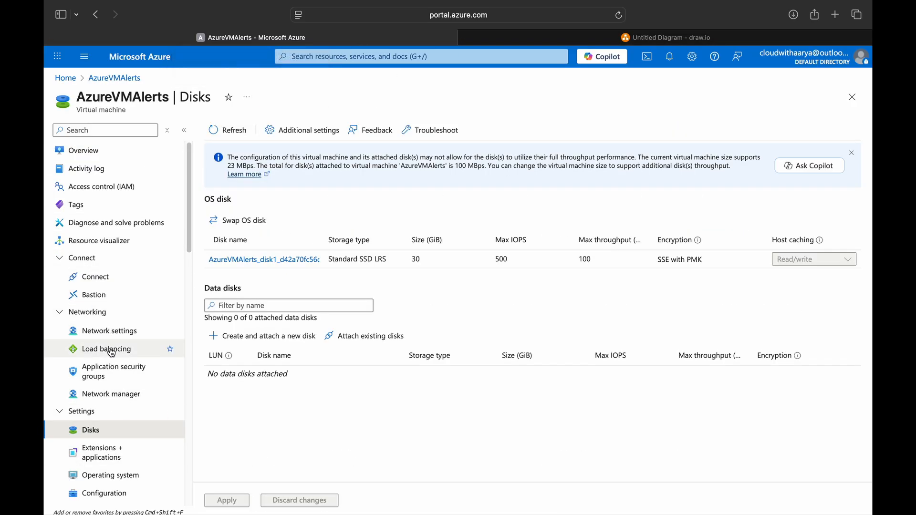
pyautogui.click(133, 334)
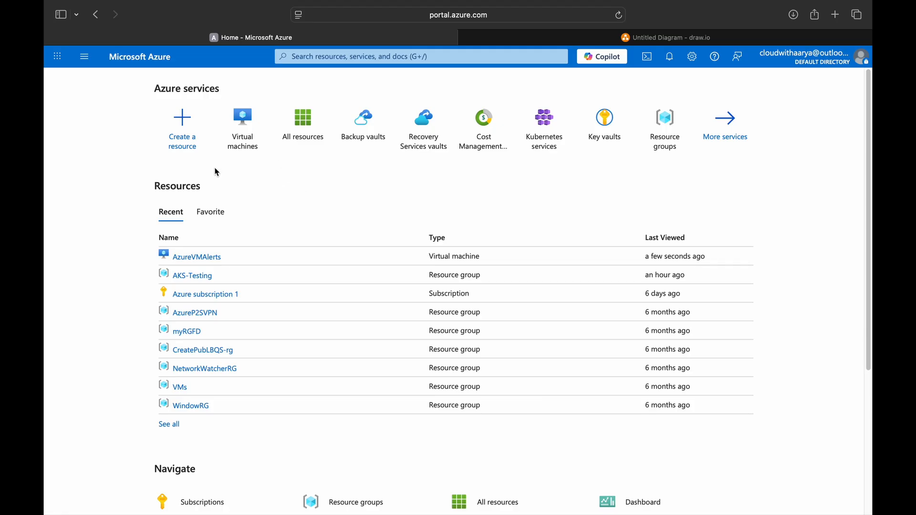
# Step: Start a new virtual machine in resource group VMs named AzureVMAlertsWindow
pyautogui.click(244, 125)
pyautogui.click(239, 162)
pyautogui.click(244, 182)
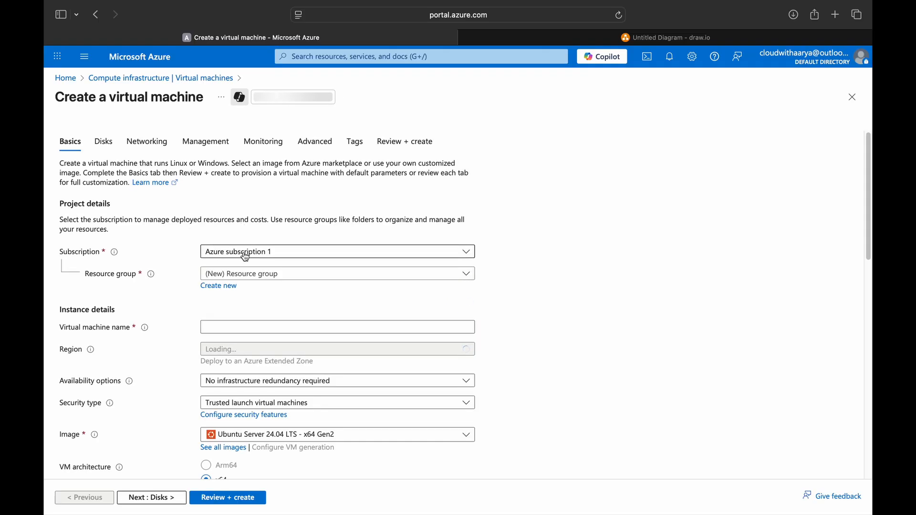
pyautogui.click(251, 275)
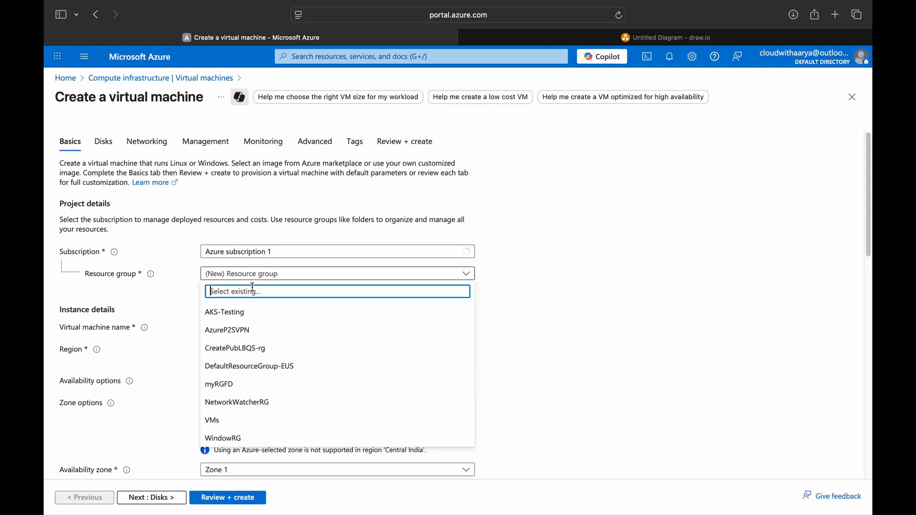
pyautogui.click(230, 420)
pyautogui.click(242, 327)
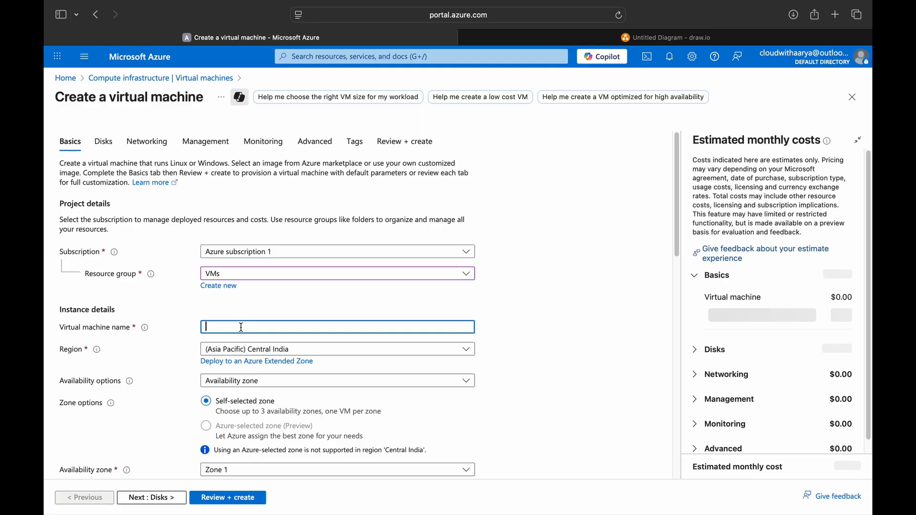
pyautogui.write('Azure')
pyautogui.press('BackSpace')
pyautogui.write('VMAlertsWindow')
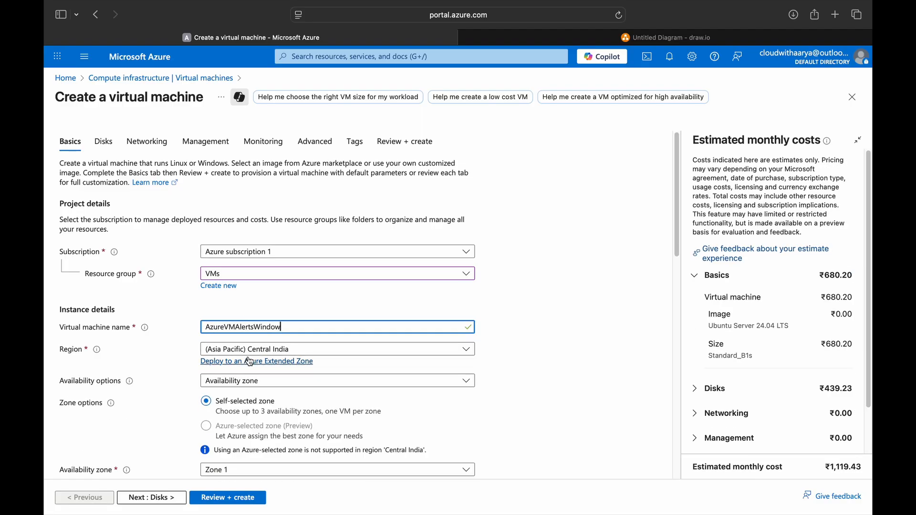
# Step: Choose no infrastructure redundancy, Standard security and the Windows Server 2022 Datacenter Azure Edition image
pyautogui.scroll(-3, 242, 380)
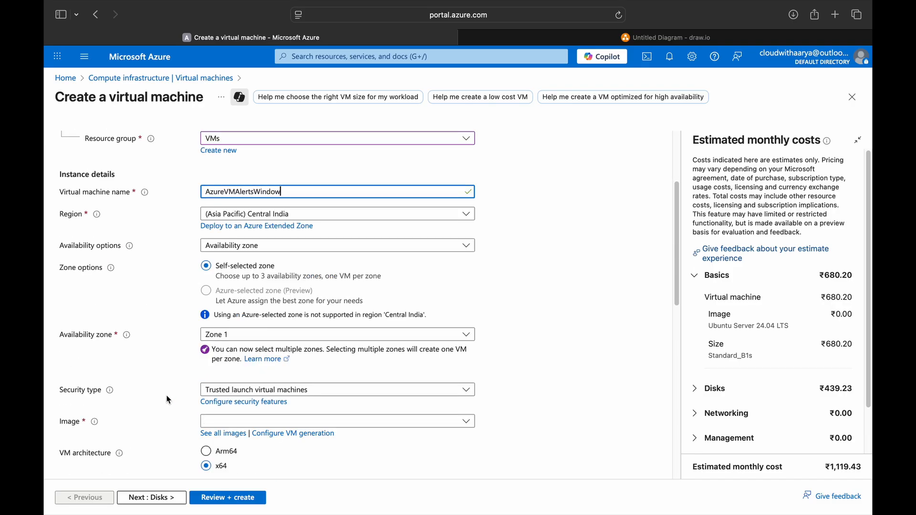
pyautogui.click(250, 247)
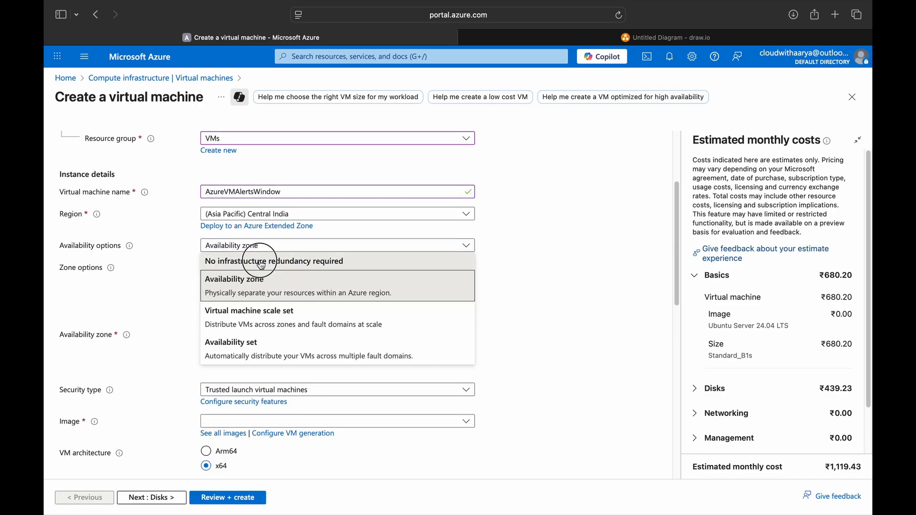
pyautogui.click(248, 260)
pyautogui.click(258, 270)
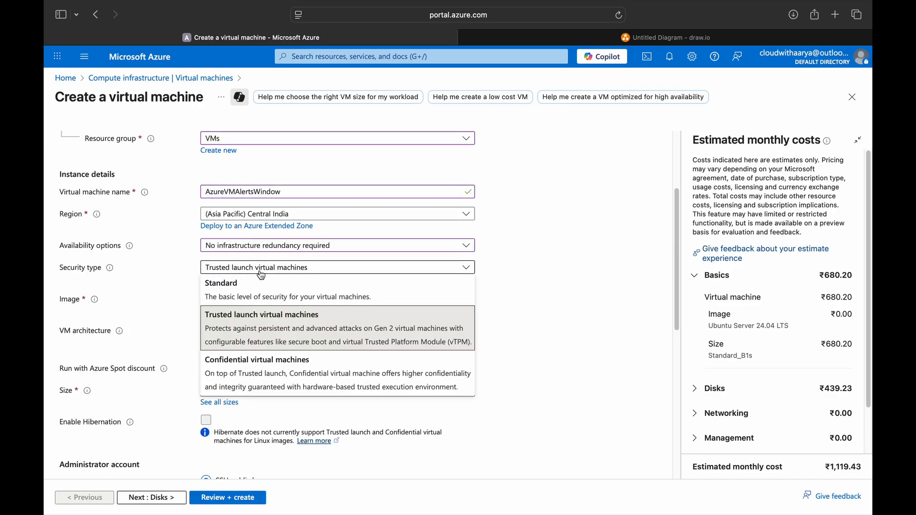
pyautogui.click(245, 297)
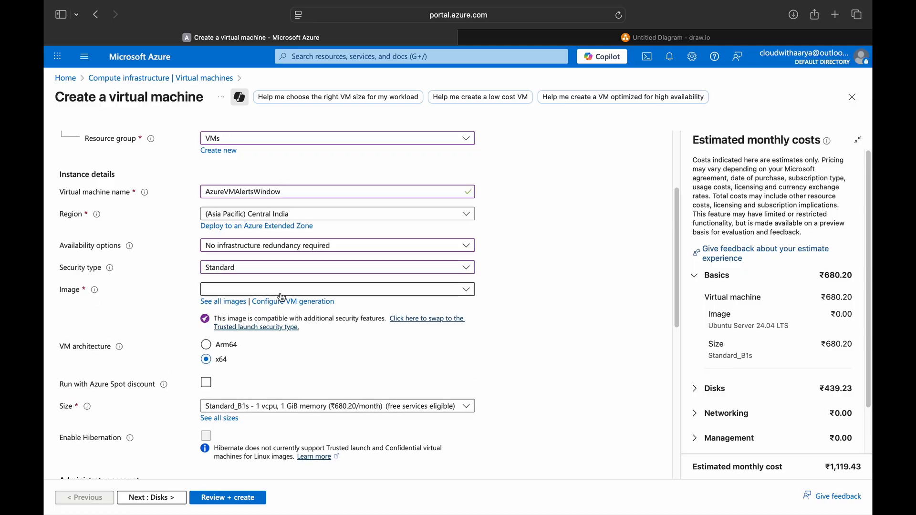
pyautogui.click(246, 291)
pyautogui.scroll(-5, 253, 429)
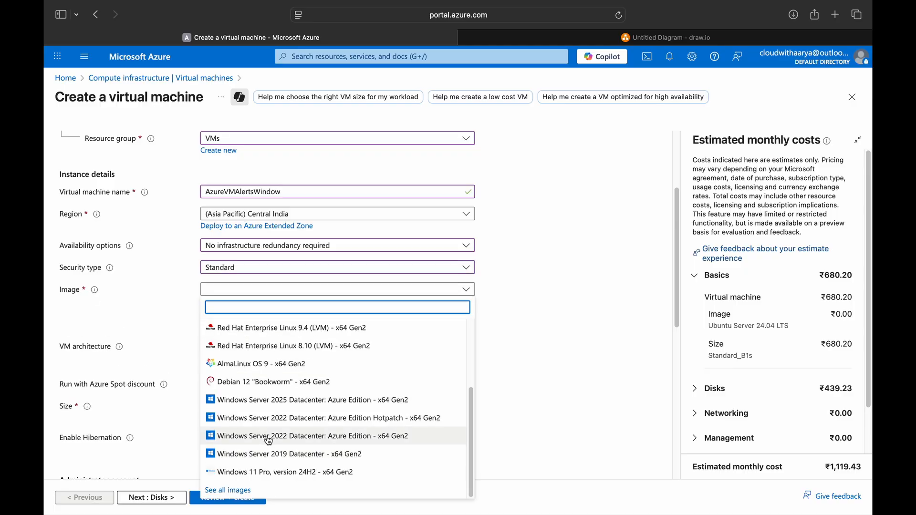
pyautogui.click(241, 364)
# Step: Enter the administrator username and password, then continue to the Disks step
pyautogui.scroll(-2, 154, 360)
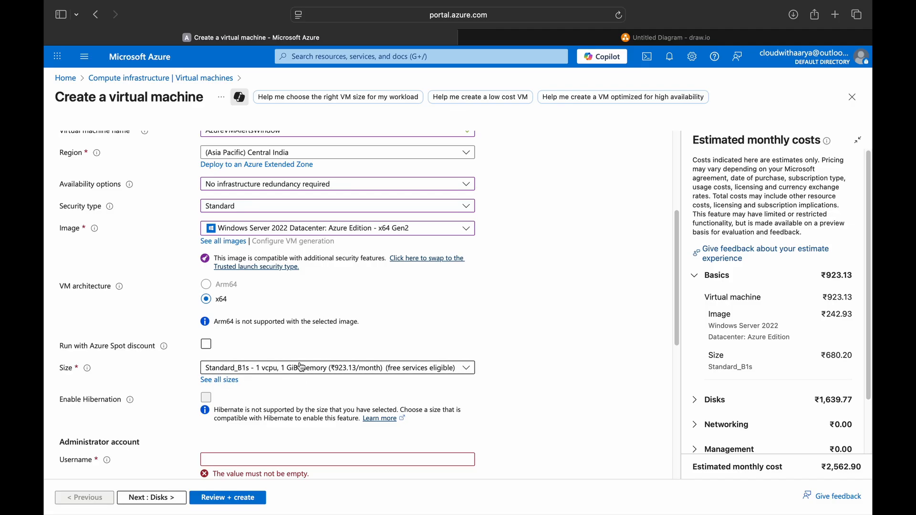
pyautogui.scroll(-3, 291, 365)
pyautogui.click(235, 353)
pyautogui.write('cloudwithaarya')
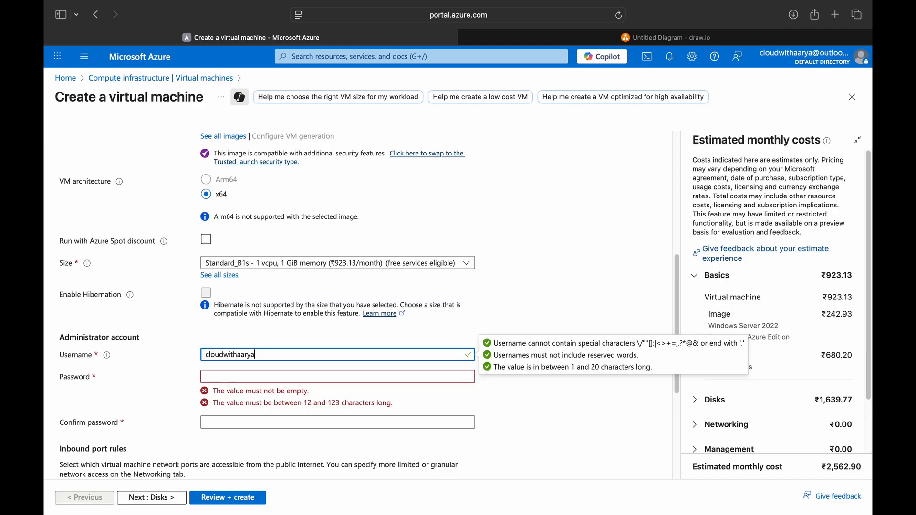
pyautogui.press('Tab')
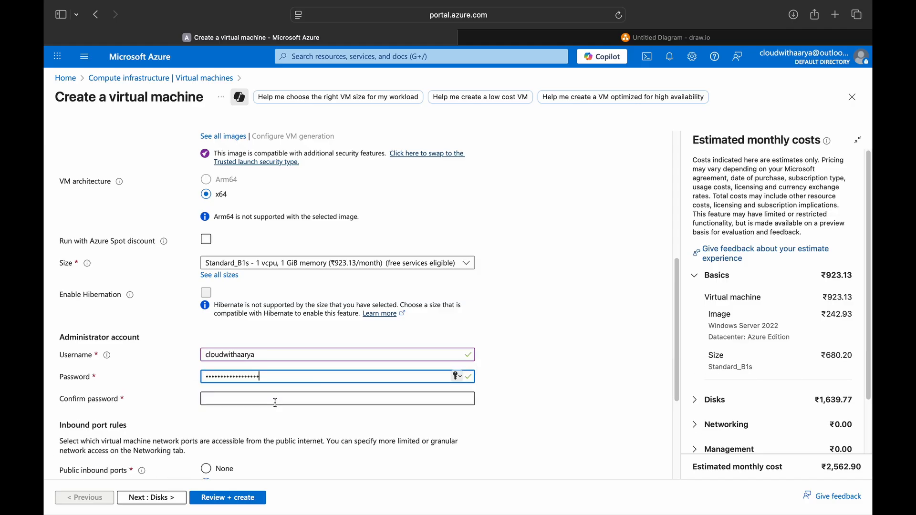
pyautogui.click(275, 402)
pyautogui.press('super+v')
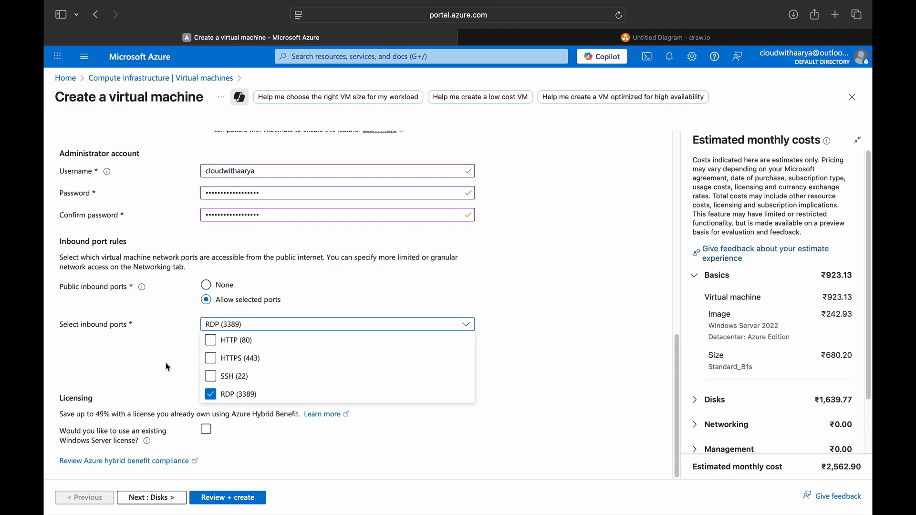
pyautogui.click(165, 371)
pyautogui.click(167, 500)
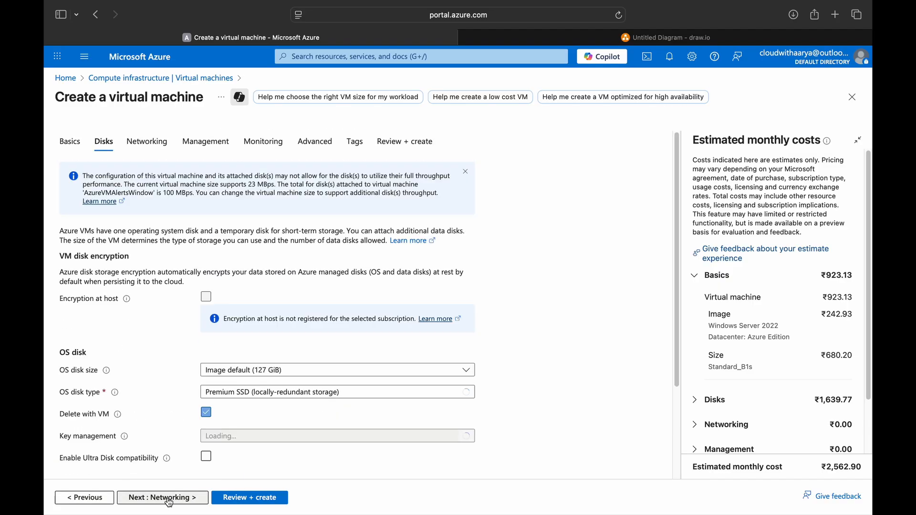
# Step: Set the OS disk type to Standard HDD and advance through Networking and Management to Monitoring
pyautogui.click(283, 270)
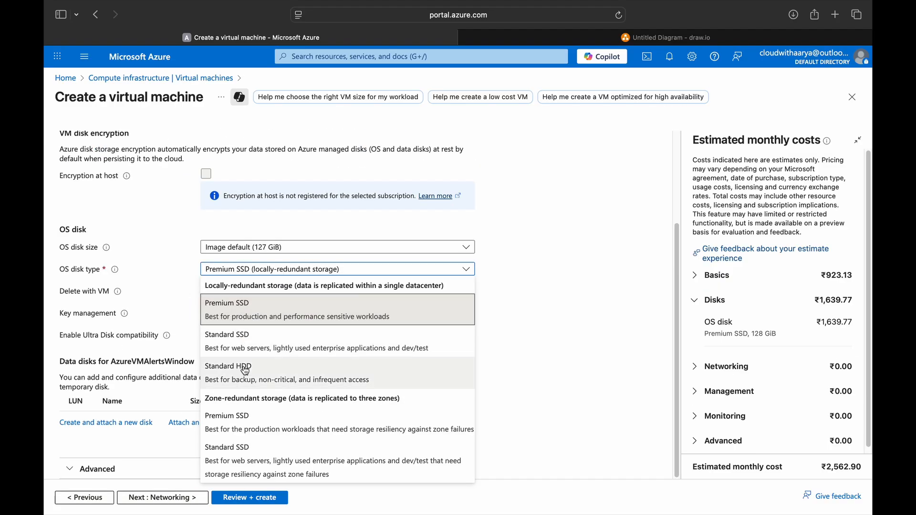
pyautogui.click(245, 371)
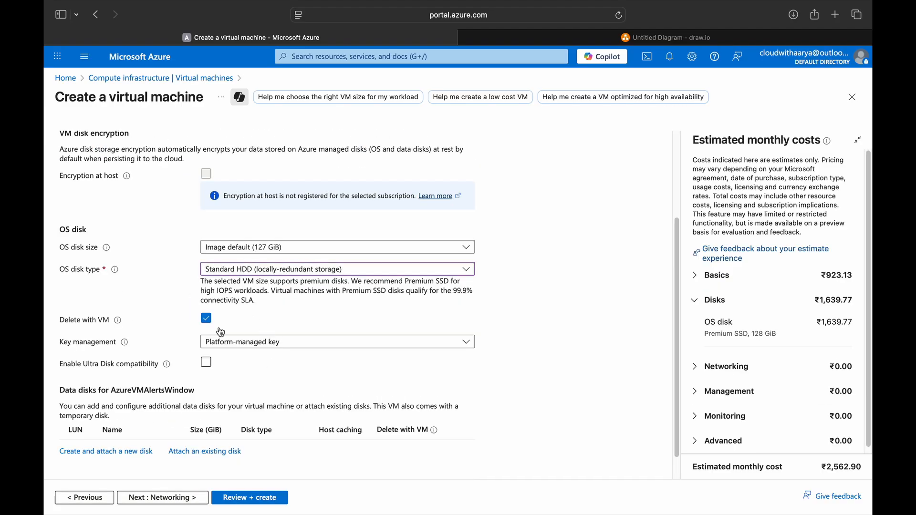
pyautogui.scroll(-1, 182, 410)
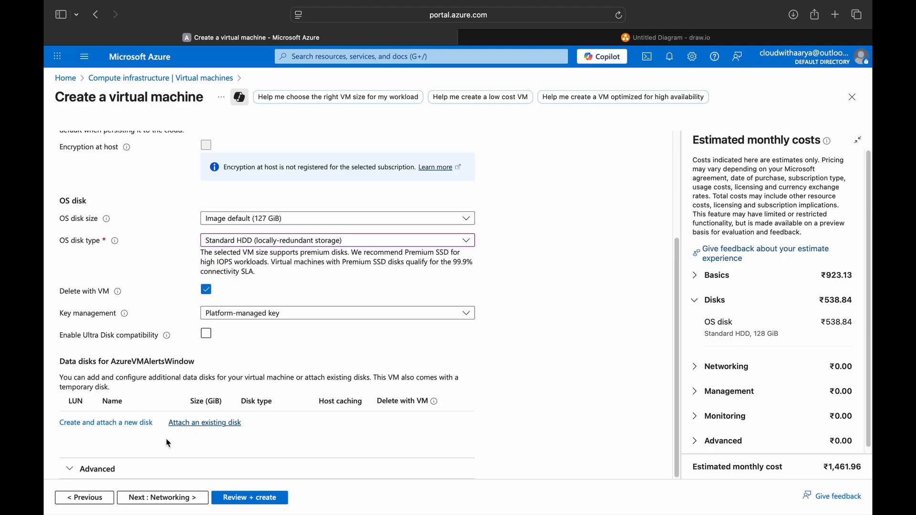
pyautogui.click(163, 499)
pyautogui.scroll(-5, 177, 407)
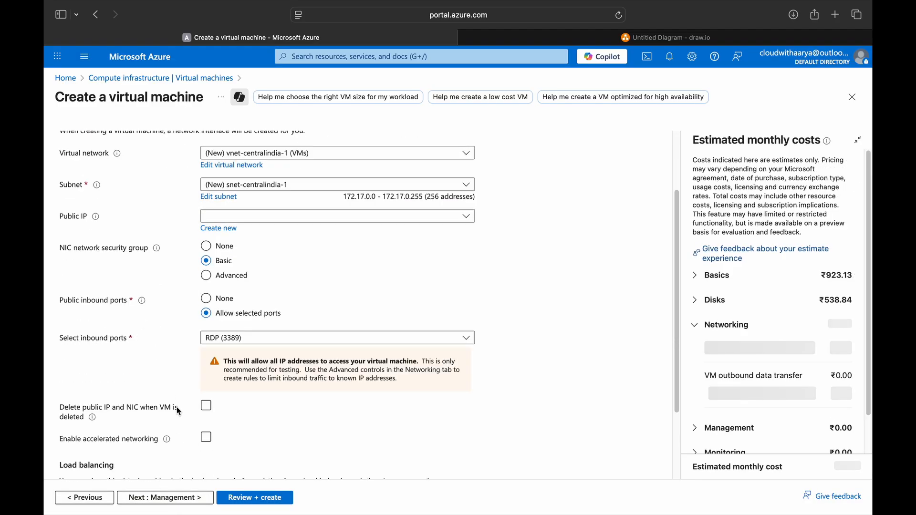
pyautogui.click(187, 498)
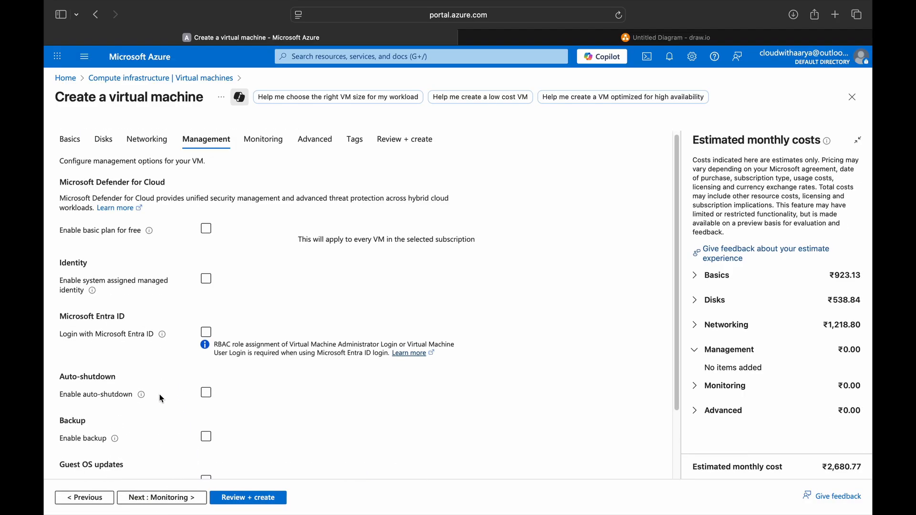
pyautogui.scroll(-2, 163, 396)
pyautogui.click(164, 497)
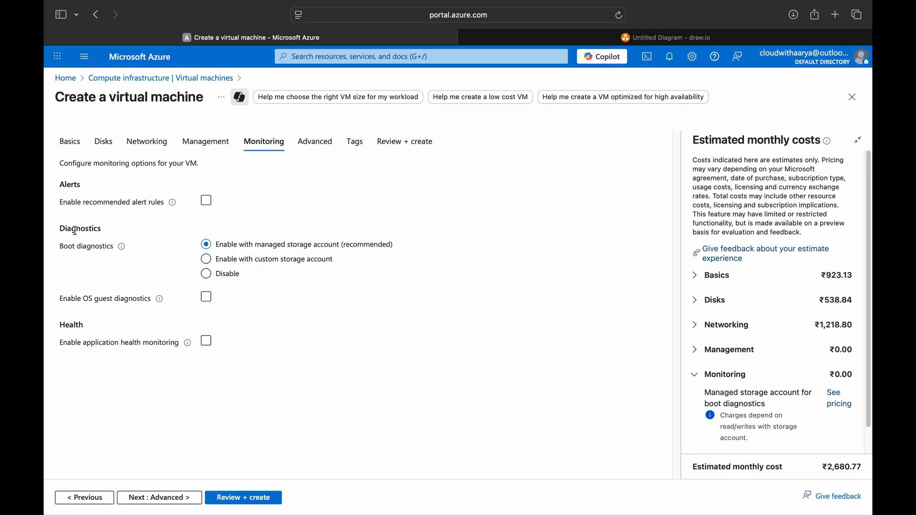
# Step: Enable recommended alert rules and open their setup, then bring up the draw.io shape picker
pyautogui.click(206, 201)
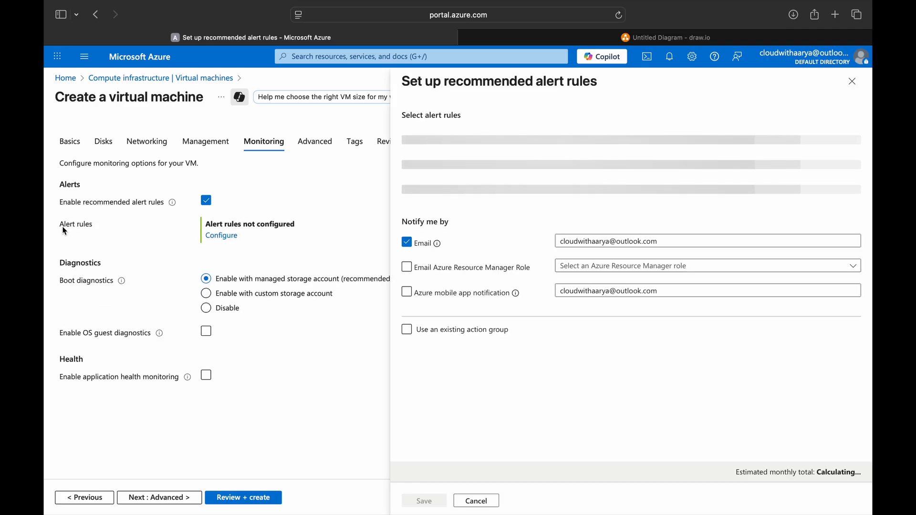
pyautogui.click(220, 237)
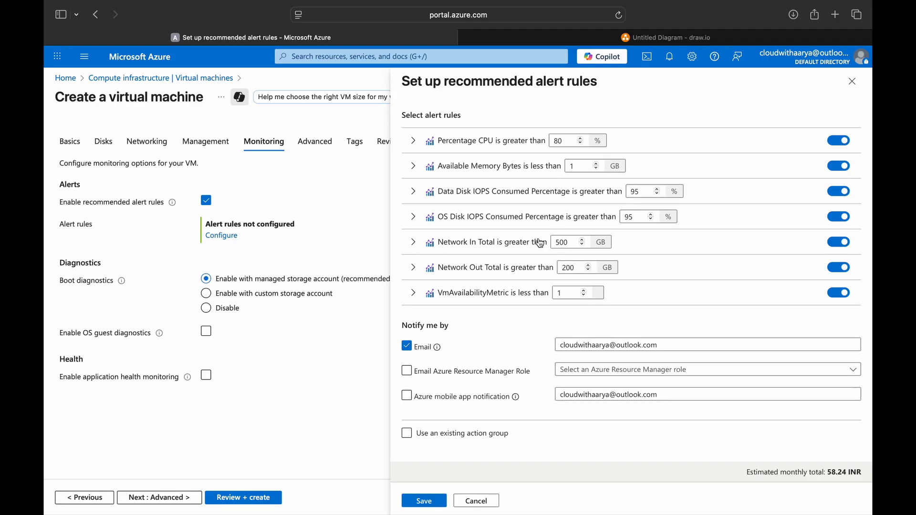
pyautogui.click(644, 38)
pyautogui.doubleClick(268, 406)
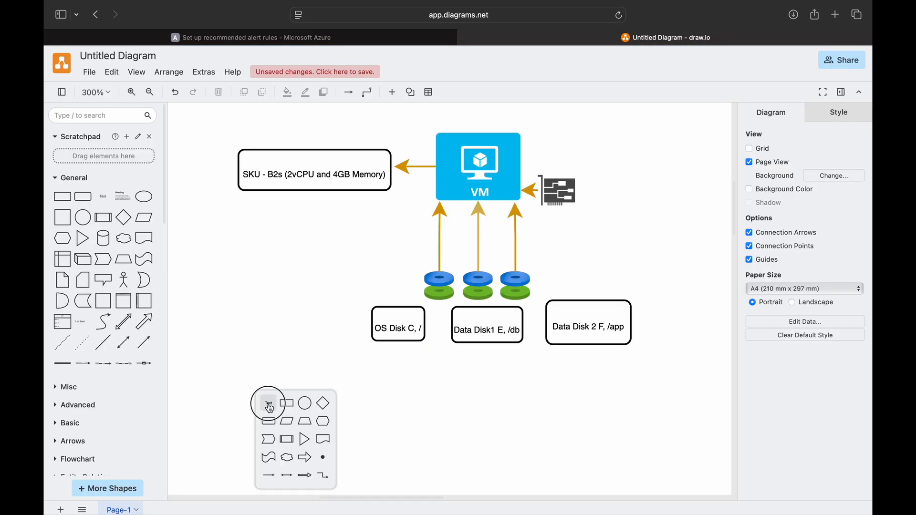
# Step: Add 'CPU/Memory - Metric Alerts' and 'Disk Space - VM insights' labels beneath the disks in the diagram
pyautogui.click(269, 406)
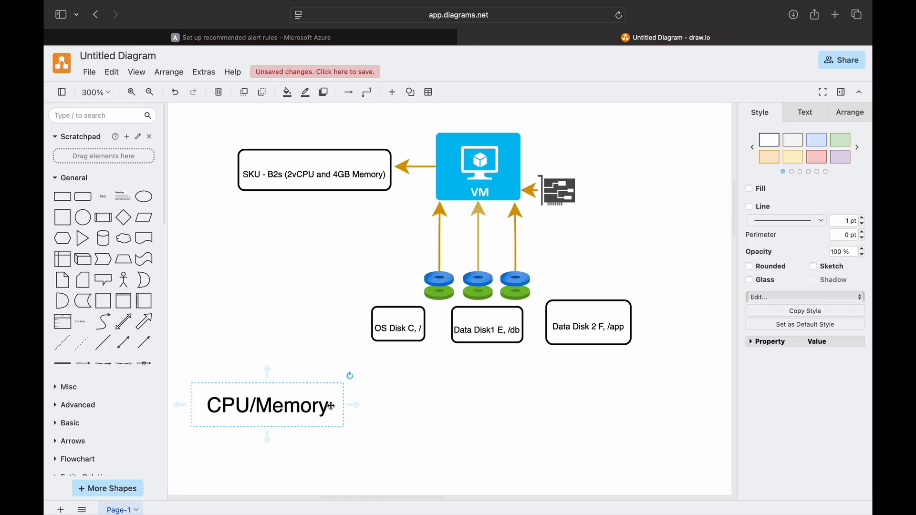
pyautogui.doubleClick(331, 406)
pyautogui.click(331, 406)
pyautogui.write('- Metric')
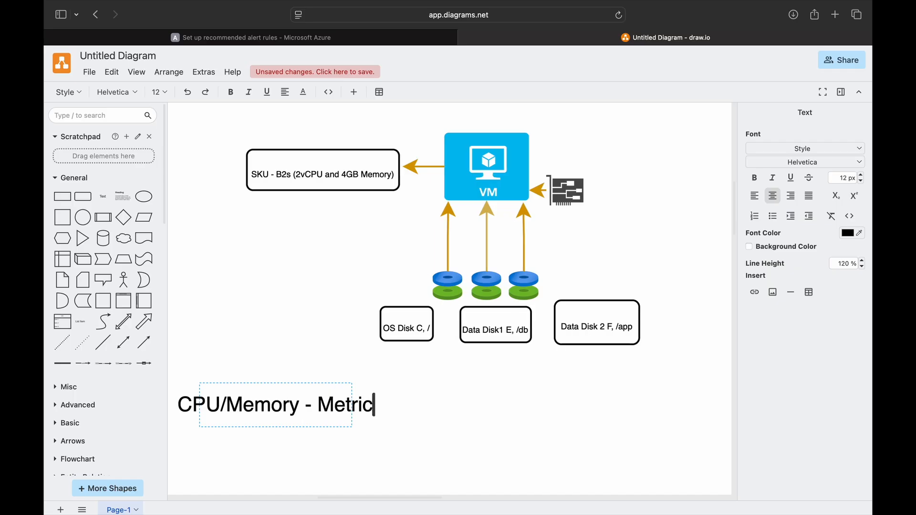
pyautogui.write(' Alerts')
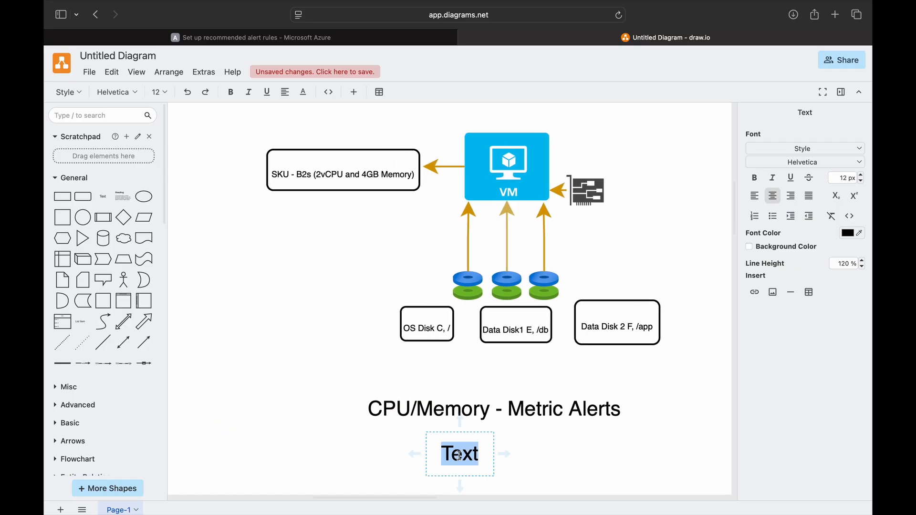
pyautogui.write('Disk Space ')
pyautogui.write('- ')
pyautogui.write('VM insights')
pyautogui.press('Escape')
pyautogui.moveTo(383, 451); pyautogui.dragTo(425, 445)
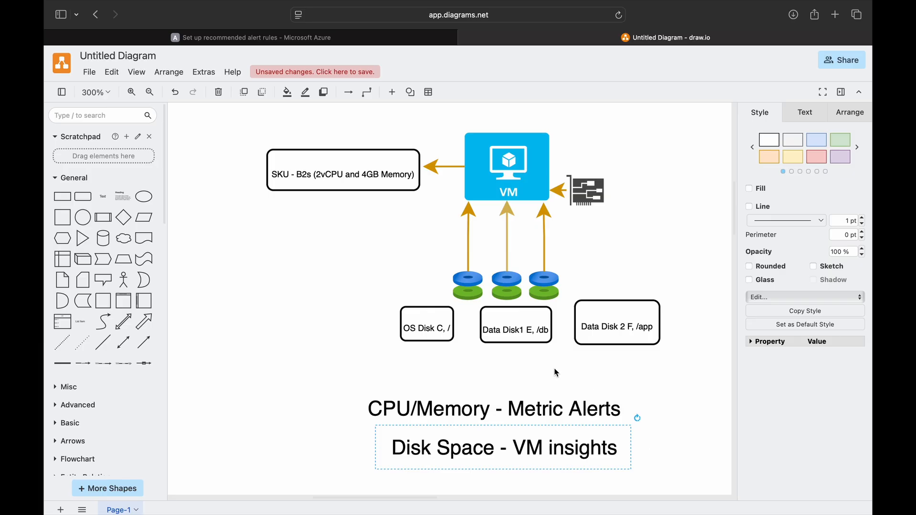
pyautogui.click(258, 37)
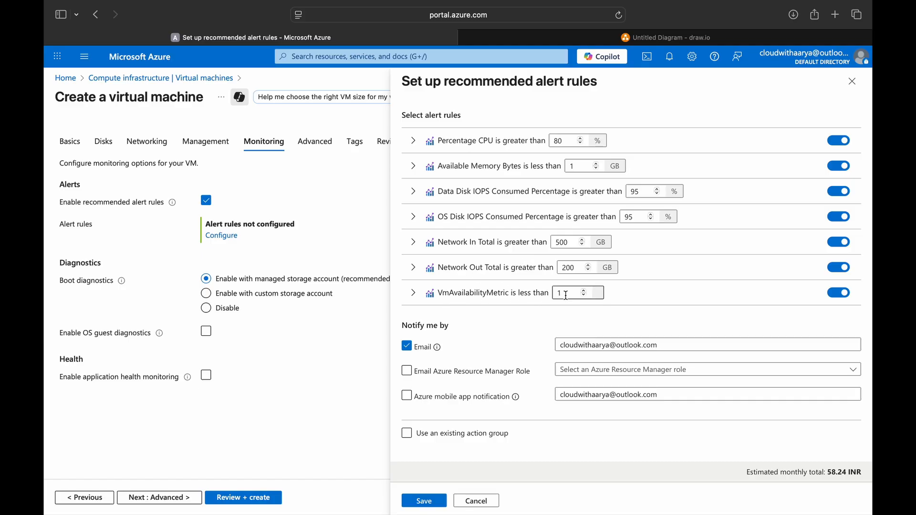
# Step: Set the CPU alert threshold to 90 and the available memory threshold to 500
pyautogui.doubleClick(552, 143)
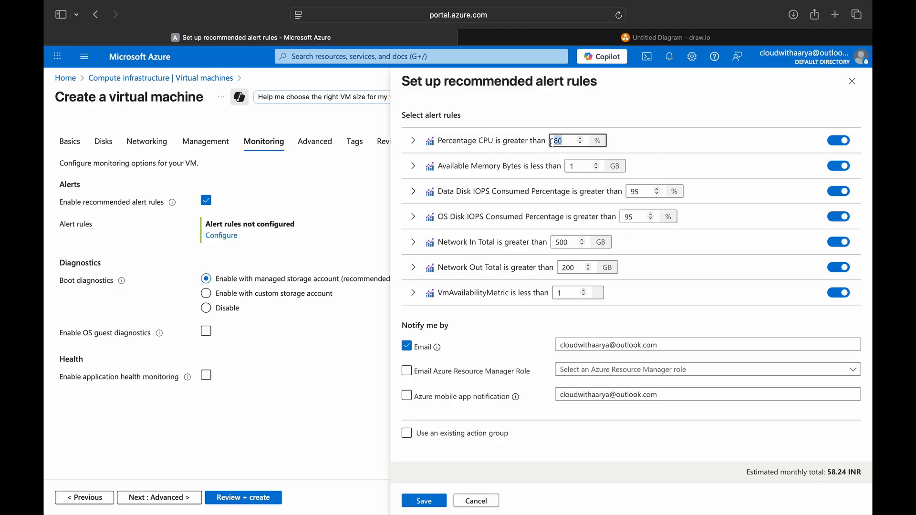
pyautogui.write('90')
pyautogui.doubleClick(583, 167)
pyautogui.write('500')
pyautogui.click(594, 168)
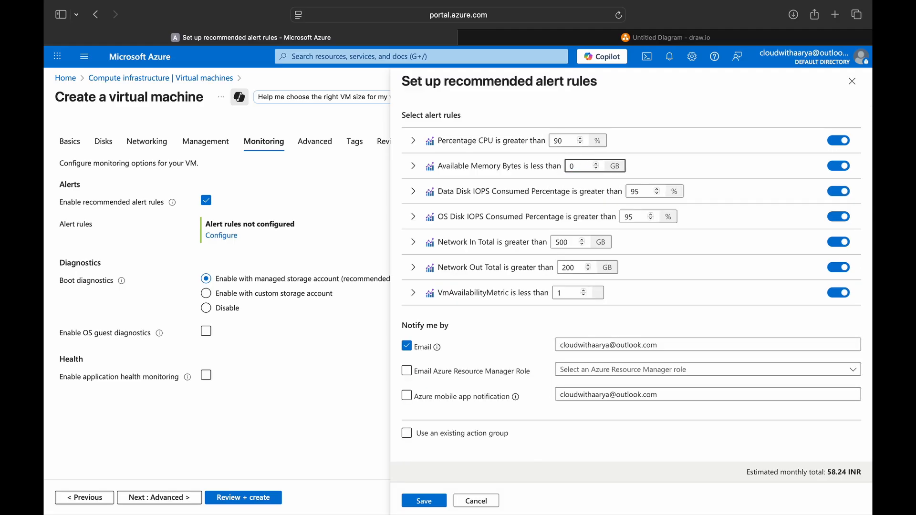
pyautogui.click(679, 165)
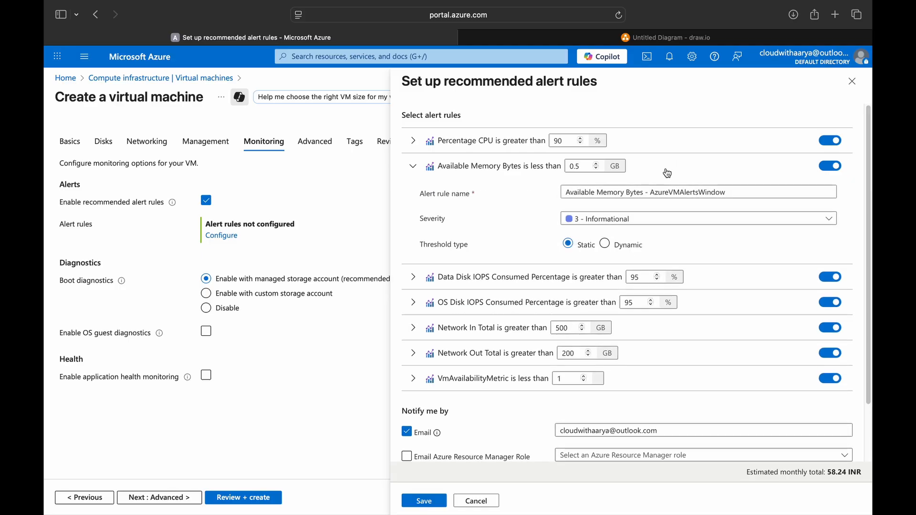
pyautogui.scroll(-2, 545, 239)
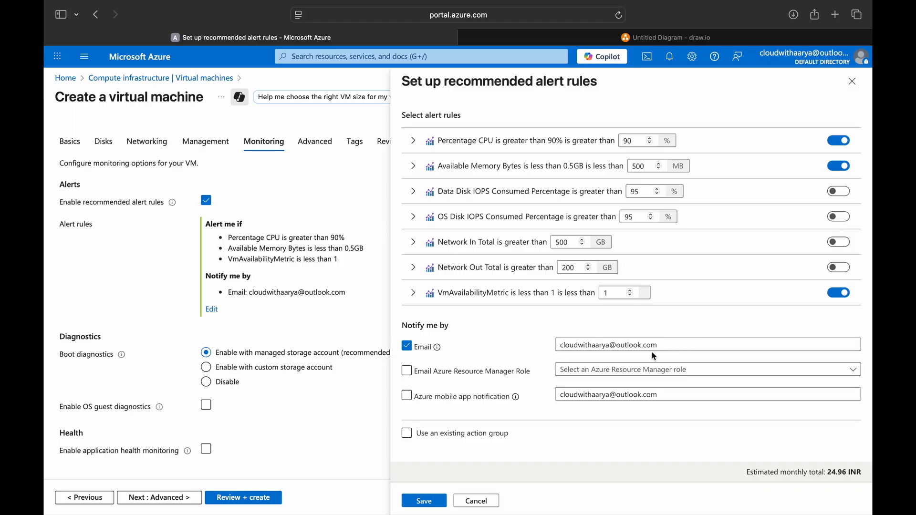
# Step: Keep plain email notification, save the recommended rules, and highlight the CPU, memory and availability rules
pyautogui.moveTo(574, 346); pyautogui.dragTo(664, 360)
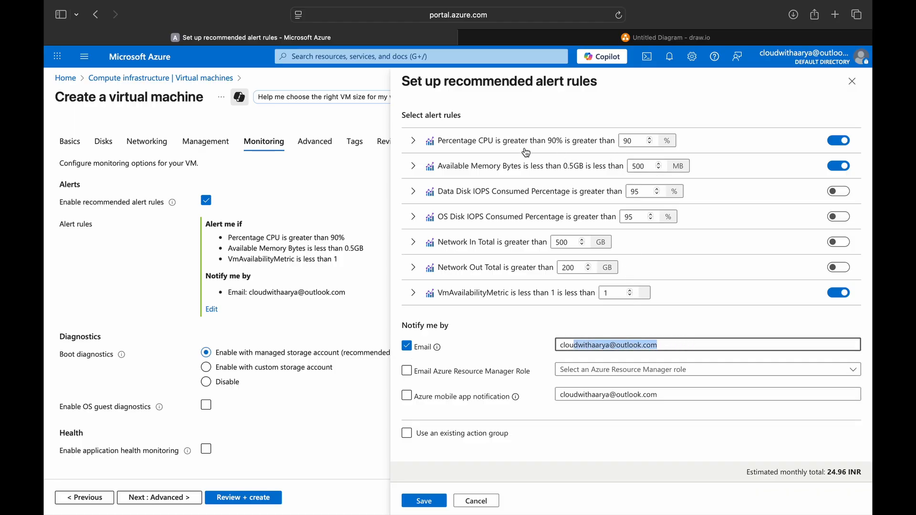
pyautogui.click(420, 437)
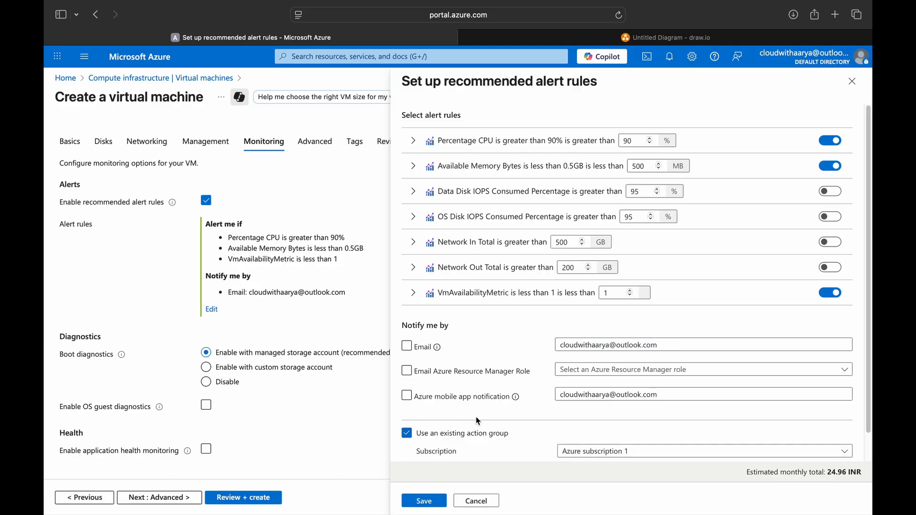
pyautogui.click(406, 433)
pyautogui.click(426, 501)
pyautogui.moveTo(234, 239); pyautogui.dragTo(353, 246)
pyautogui.moveTo(230, 262); pyautogui.dragTo(348, 260)
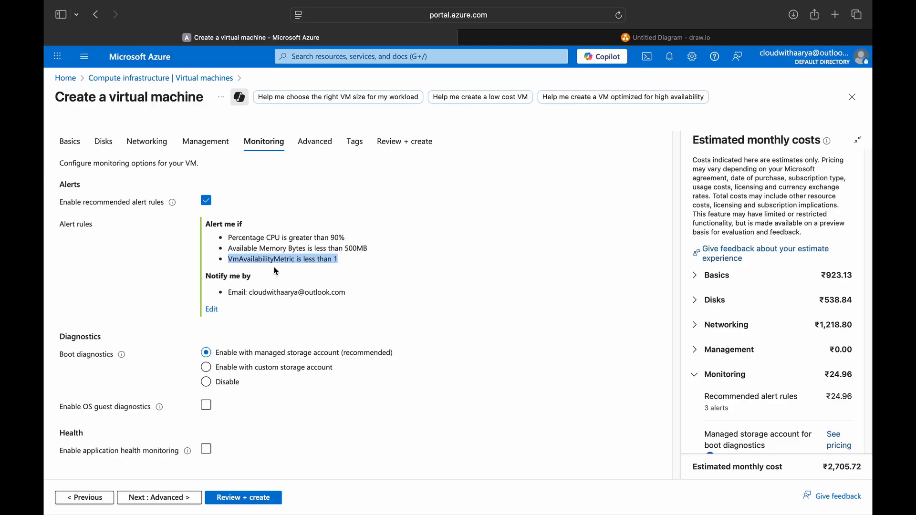
# Step: Review and create AzureVMAlertsWindow, then widen the deployment table to inspect its deployed resources
pyautogui.click(241, 503)
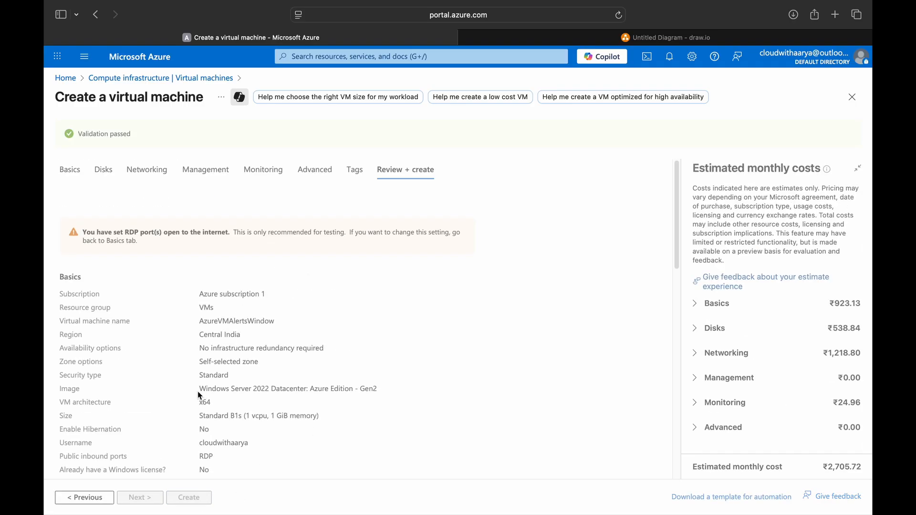
pyautogui.scroll(-3, 197, 391)
pyautogui.click(191, 497)
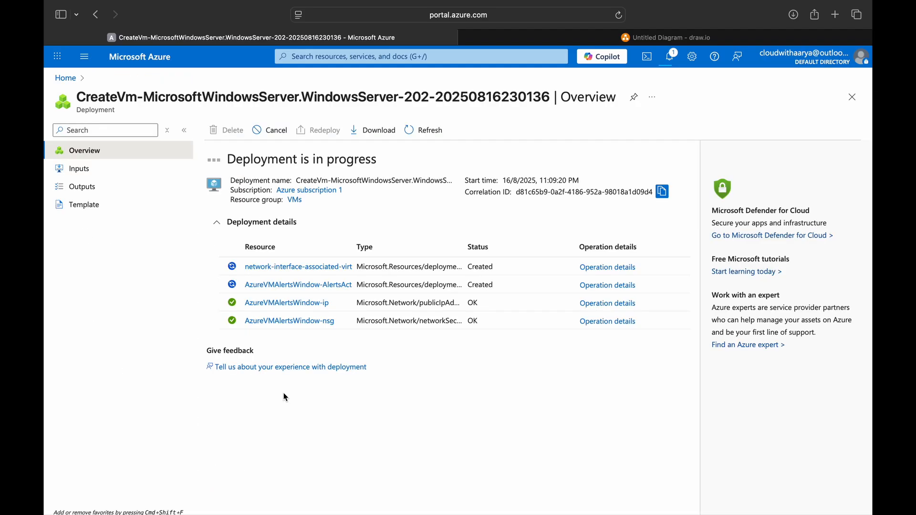
pyautogui.moveTo(326, 248); pyautogui.dragTo(376, 265)
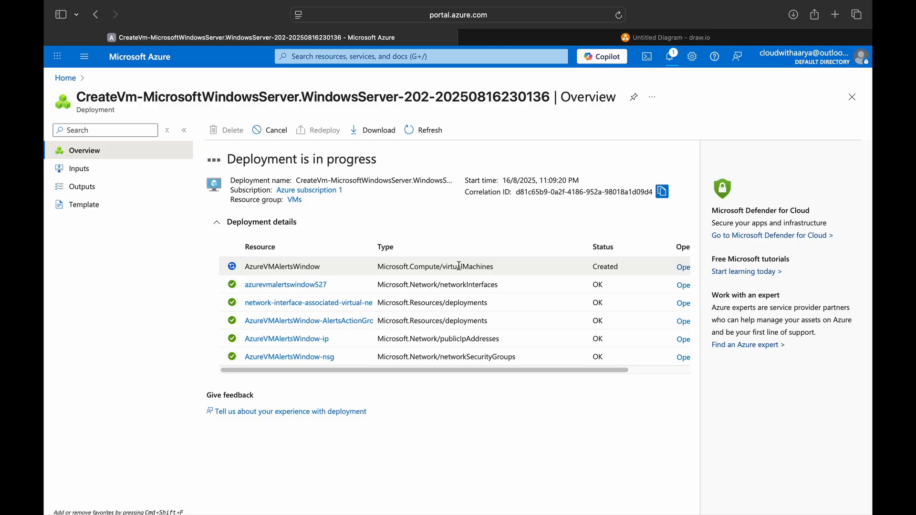
pyautogui.moveTo(441, 287); pyautogui.dragTo(499, 283)
pyautogui.moveTo(373, 247); pyautogui.dragTo(406, 246)
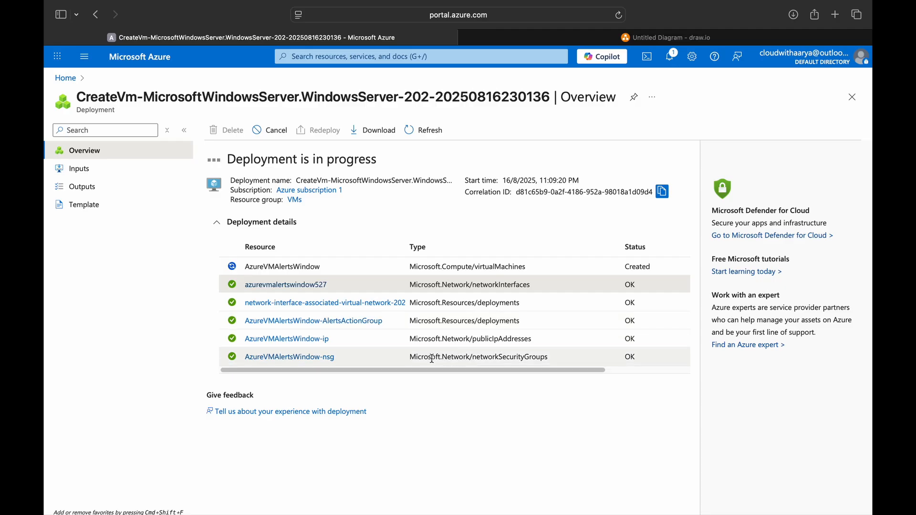
pyautogui.moveTo(398, 368); pyautogui.dragTo(535, 377)
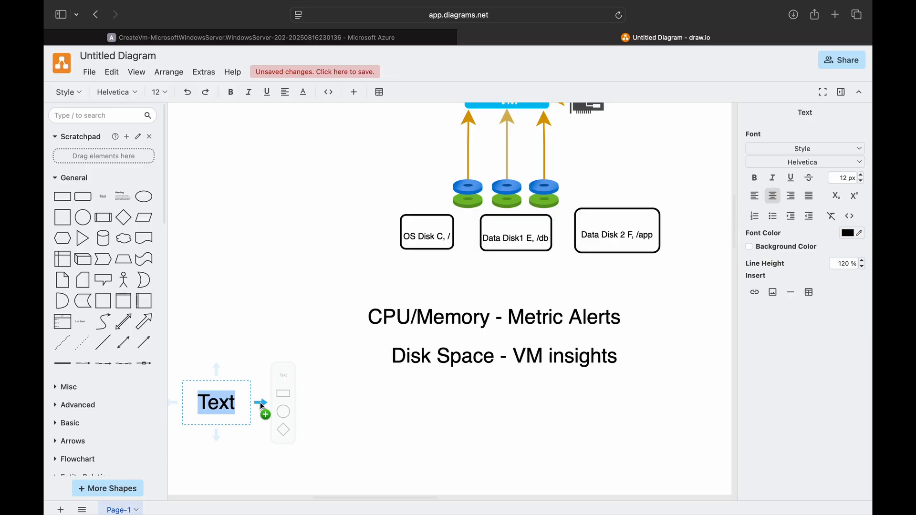
# Step: Type the label 'Important Alerts - CPU, Memory, Disk space, VM up/down, Mount points (Linux)'
pyautogui.write('Important ALe')
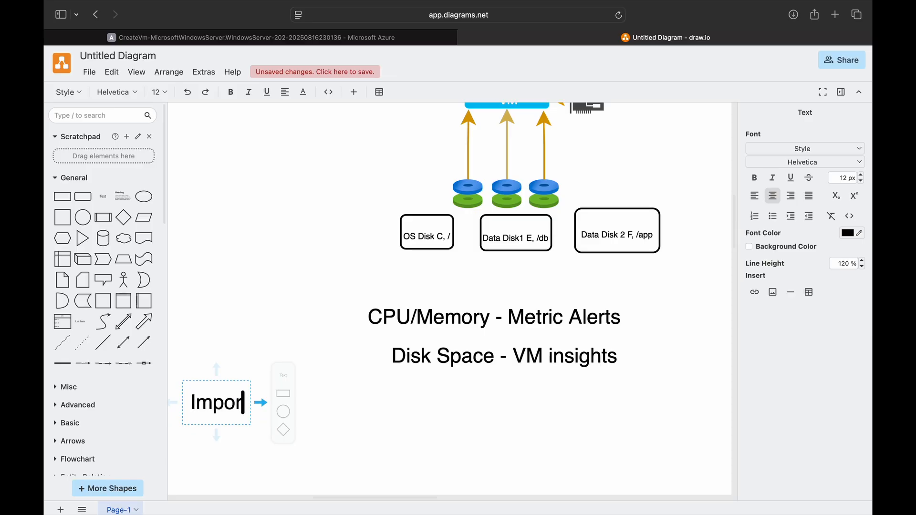
pyautogui.press('BackSpace')
pyautogui.press('BackSpace')
pyautogui.write('lerts - CPU, Mem')
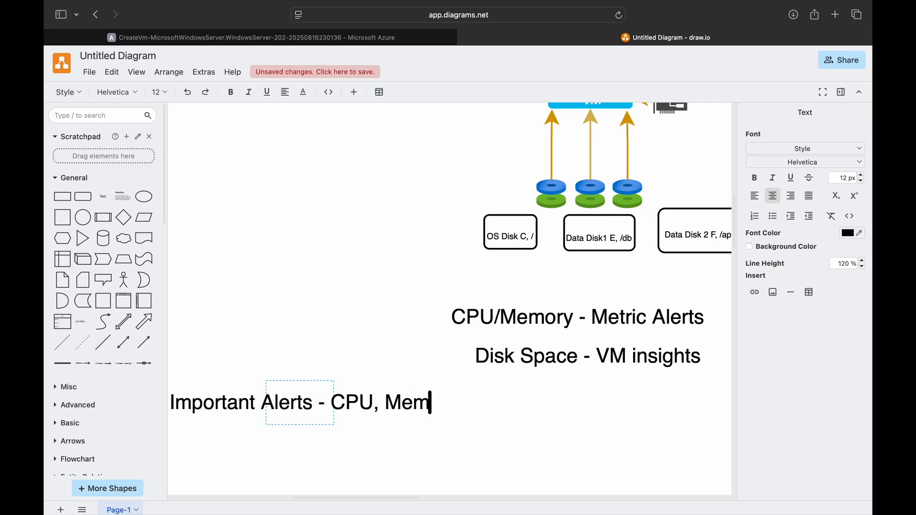
pyautogui.write('ory, Disk')
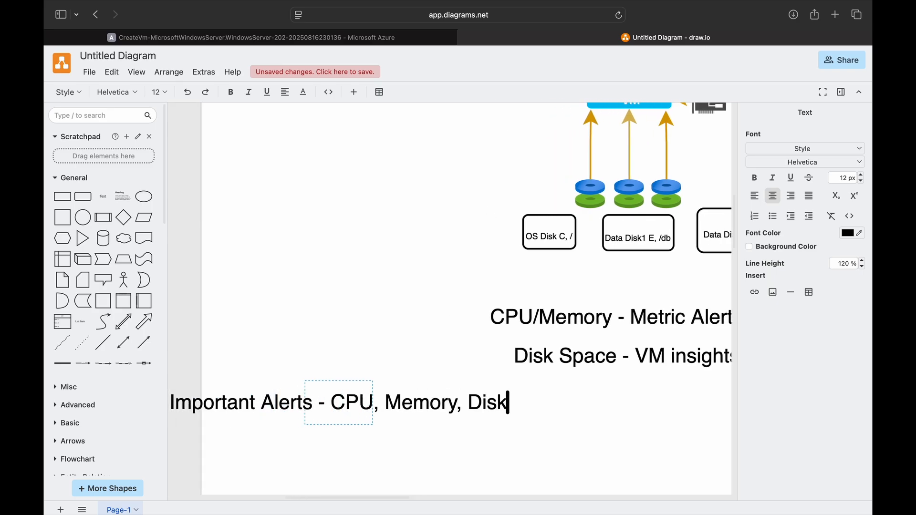
pyautogui.write(' space, VM up/D')
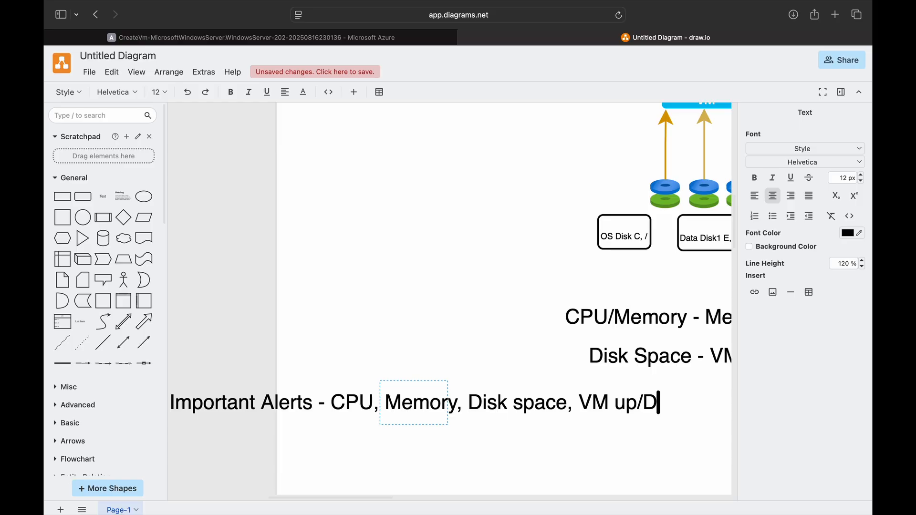
pyautogui.press('BackSpace')
pyautogui.write('down')
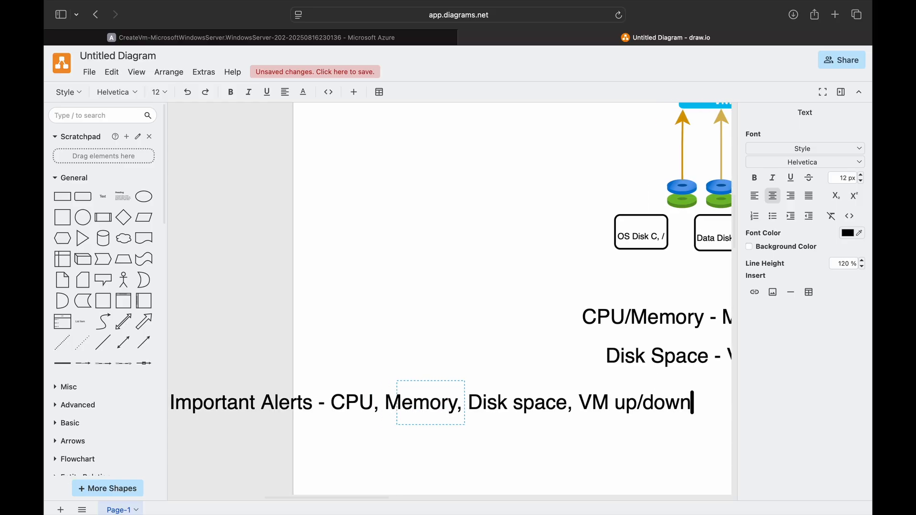
pyautogui.write(', Mount points ()_')
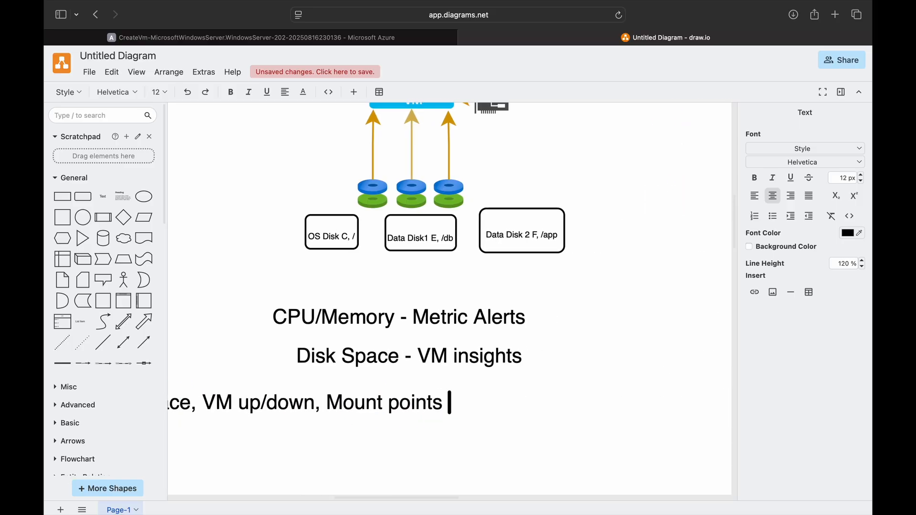
pyautogui.press('BackSpace')
pyautogui.press('BackSpace')
pyautogui.write('Linux')
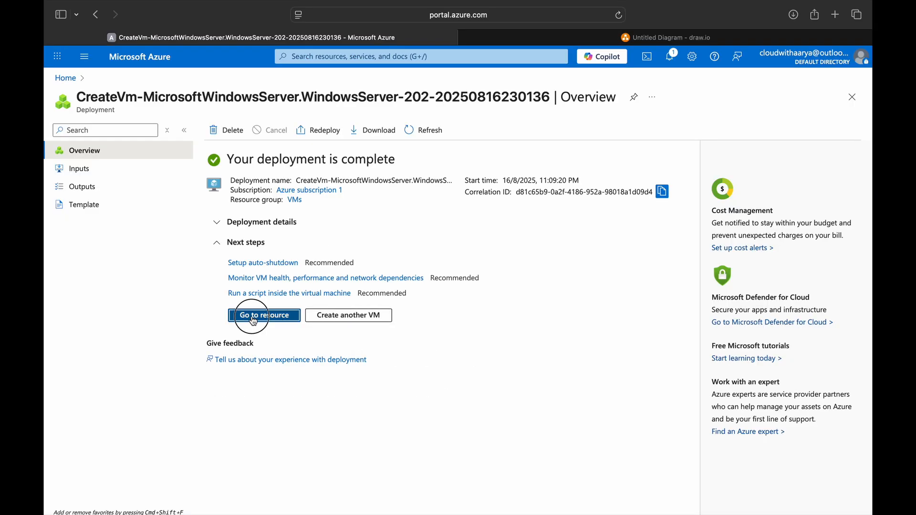
pyautogui.click(265, 317)
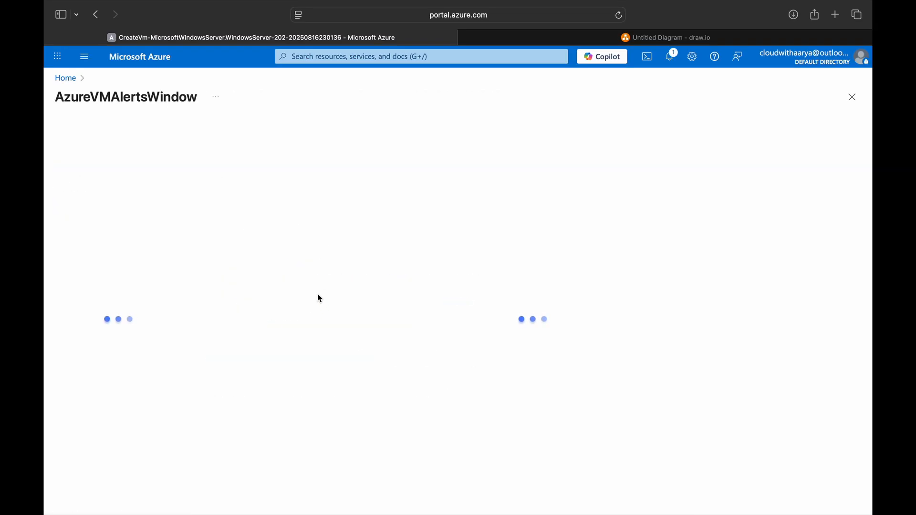
# Step: Open the VM's Metrics with the Virtual Machine Host namespace and browse its available metrics
pyautogui.scroll(-5, 107, 337)
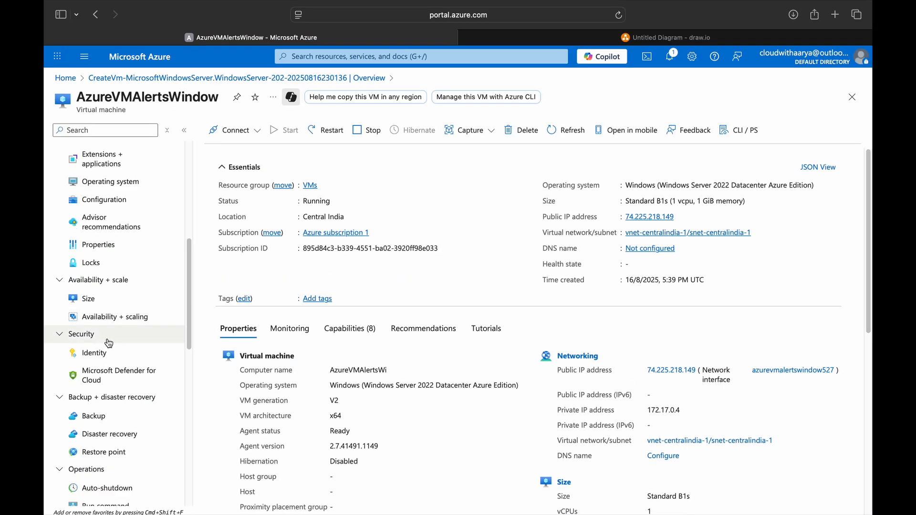
pyautogui.scroll(-10, 107, 341)
pyautogui.click(88, 188)
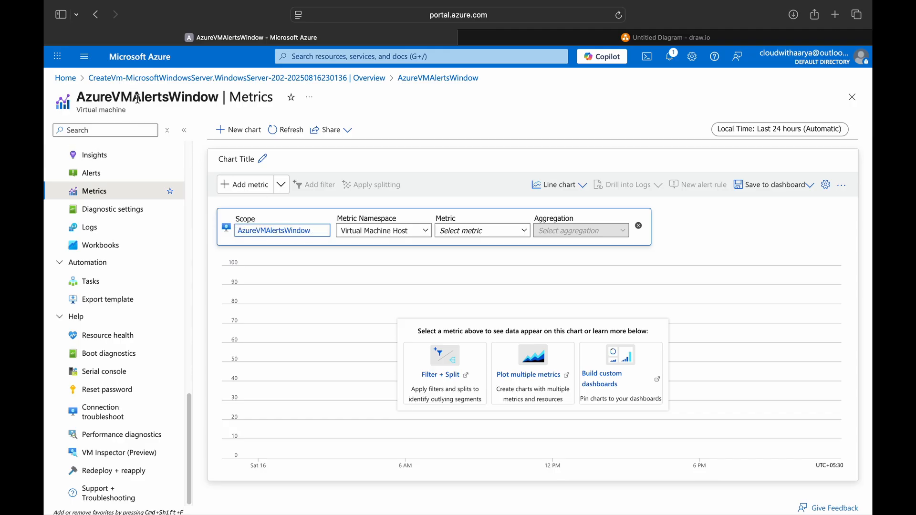
pyautogui.click(400, 230)
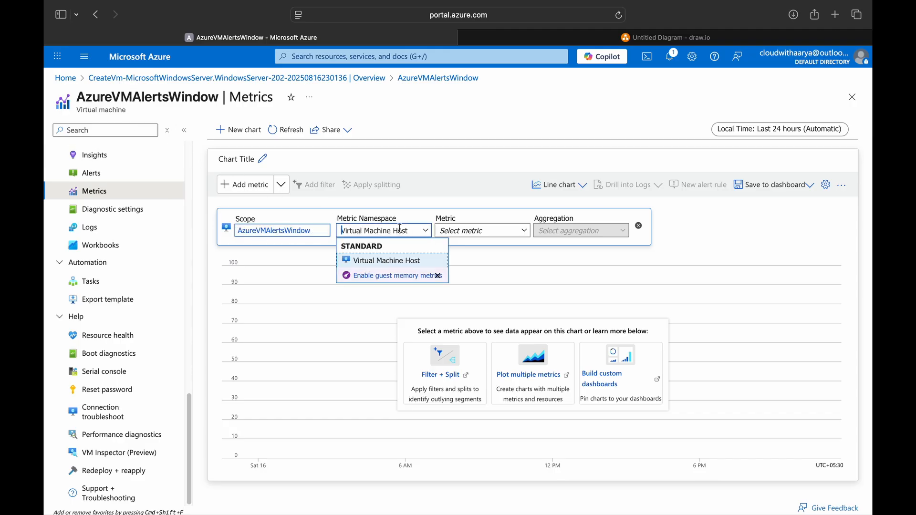
pyautogui.click(403, 261)
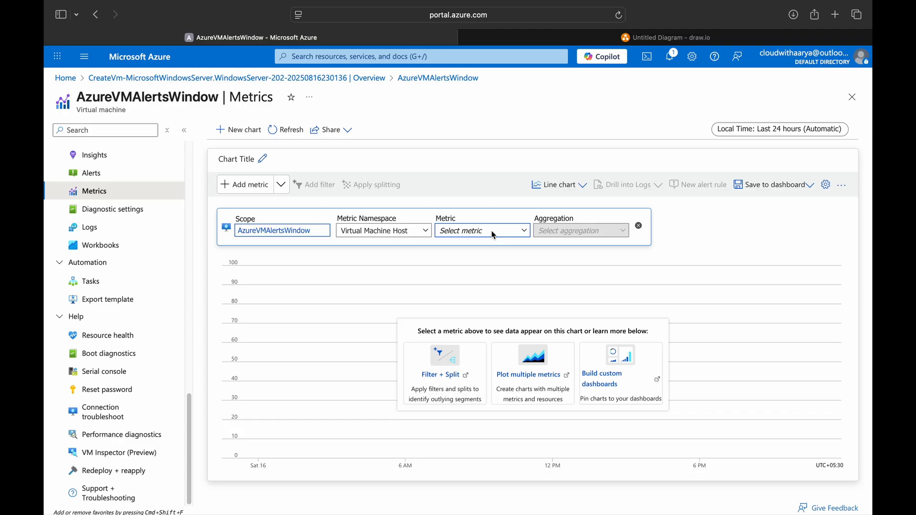
pyautogui.click(493, 233)
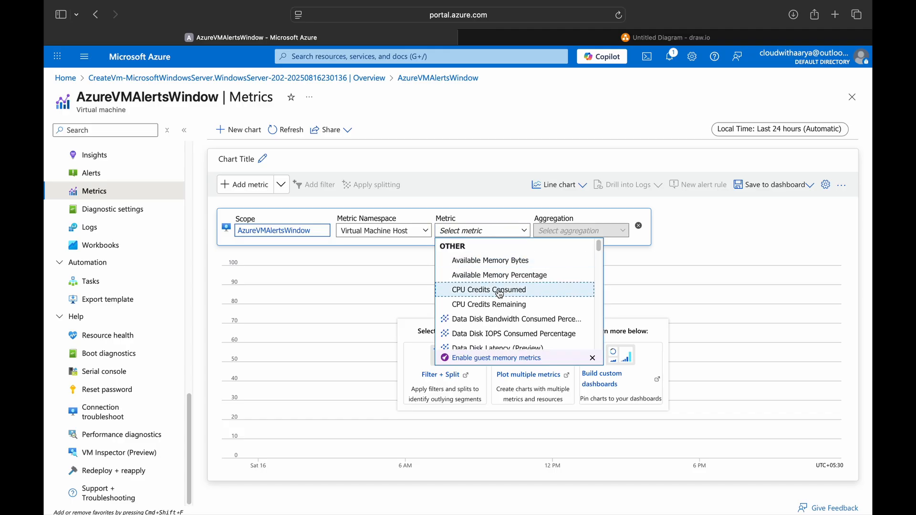
pyautogui.scroll(-10, 506, 296)
pyautogui.scroll(5, 520, 312)
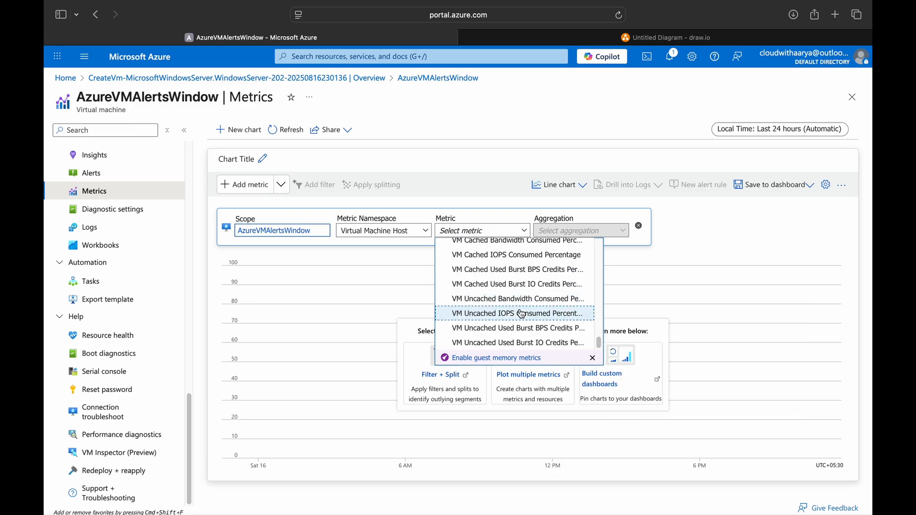
pyautogui.scroll(5, 521, 313)
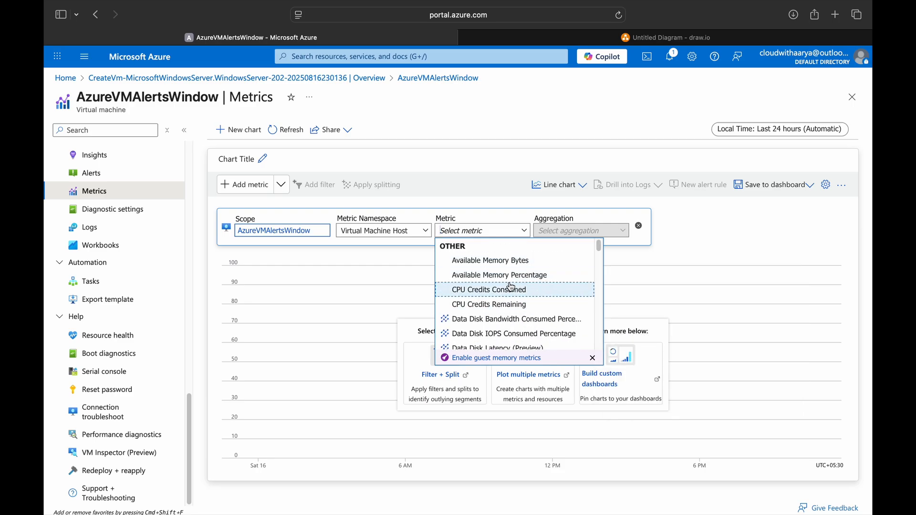
pyautogui.scroll(-5, 513, 303)
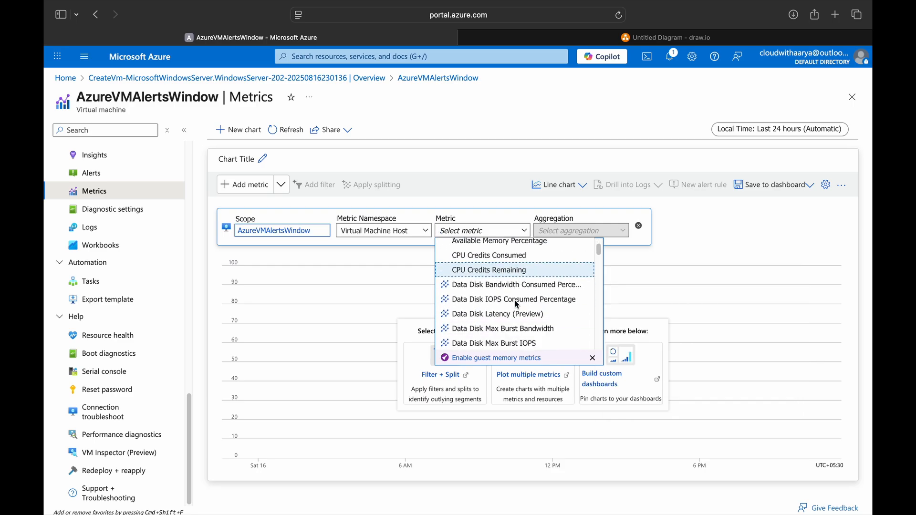
pyautogui.moveTo(516, 305)
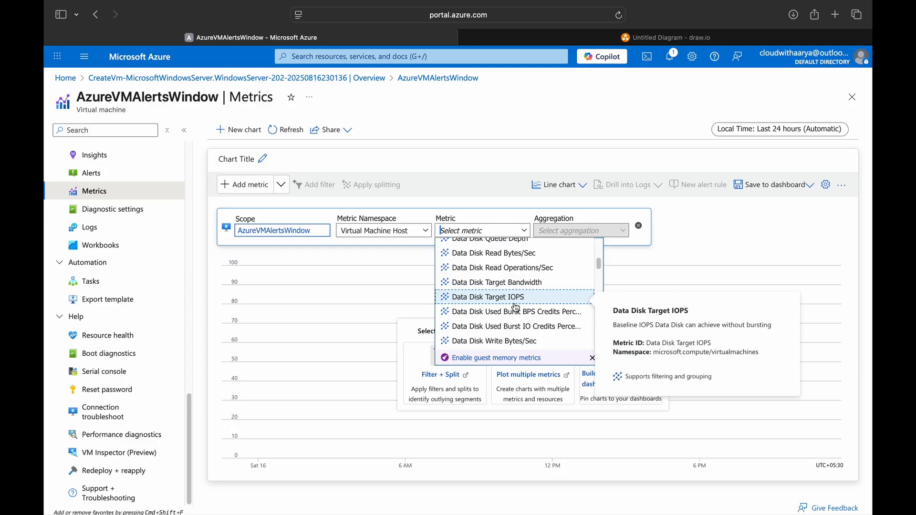
pyautogui.scroll(-3, 516, 307)
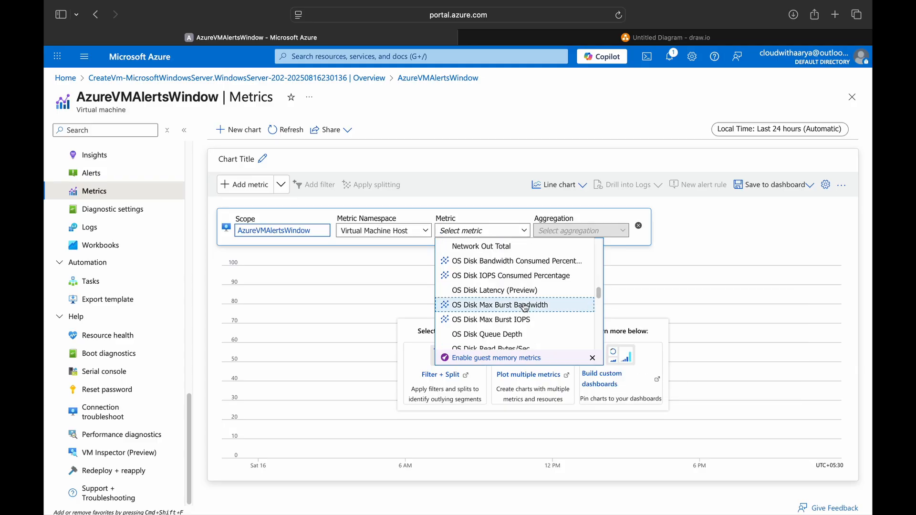
# Step: Chart Available Memory Percentage and refresh it to show about 7.75%, then go to Alerts
pyautogui.click(639, 38)
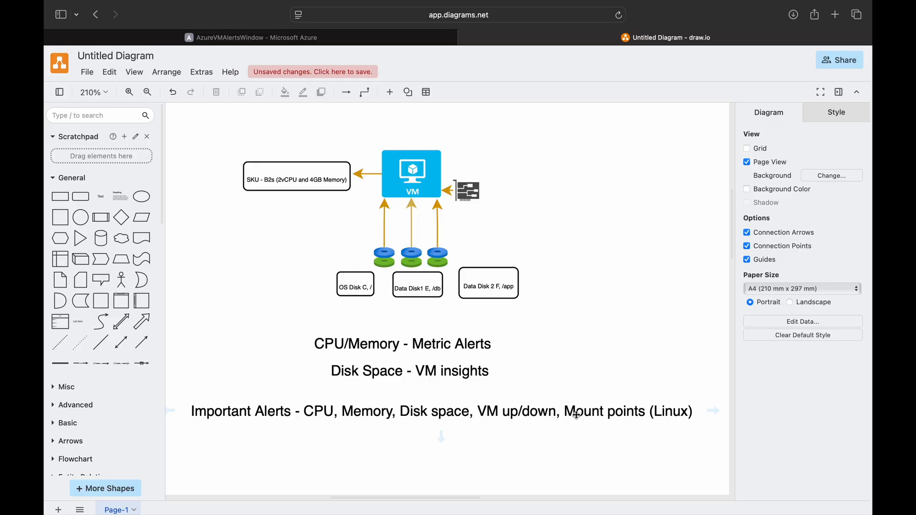
pyautogui.click(362, 38)
pyautogui.moveTo(530, 321)
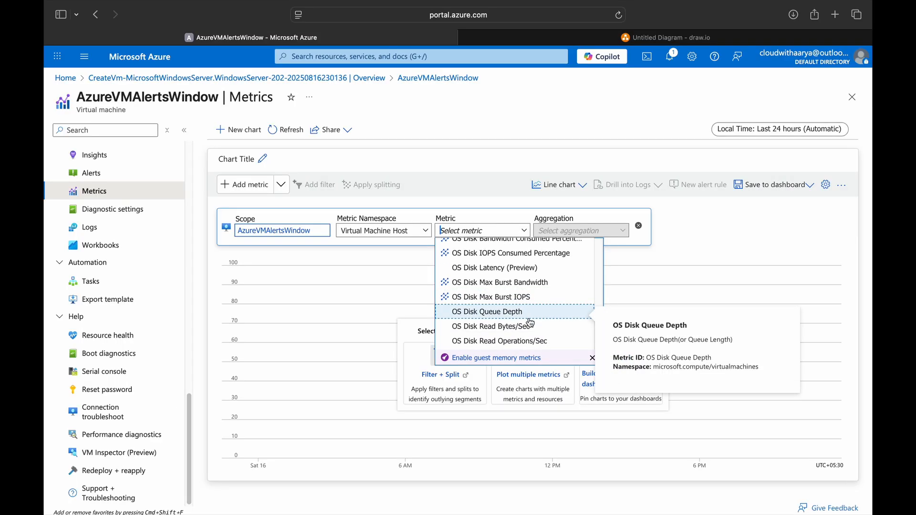
pyautogui.click(525, 119)
pyautogui.click(482, 231)
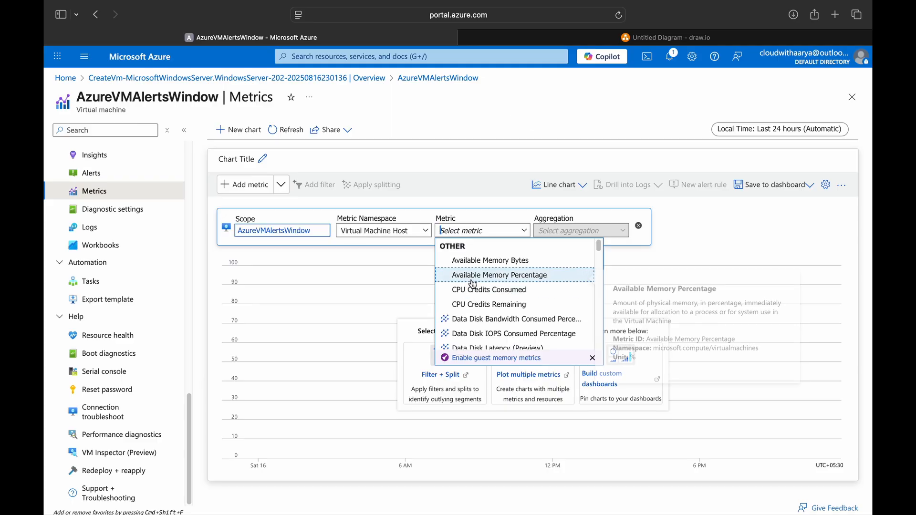
pyautogui.click(490, 276)
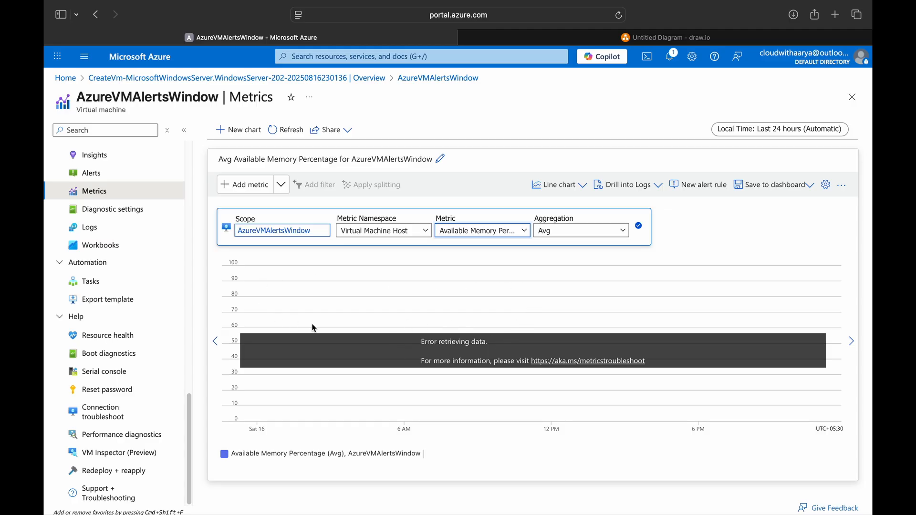
pyautogui.click(286, 130)
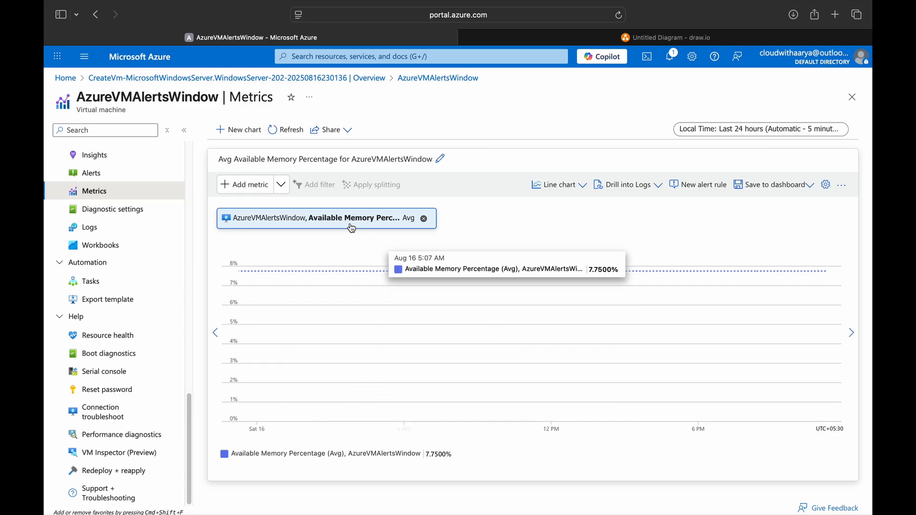
pyautogui.click(131, 184)
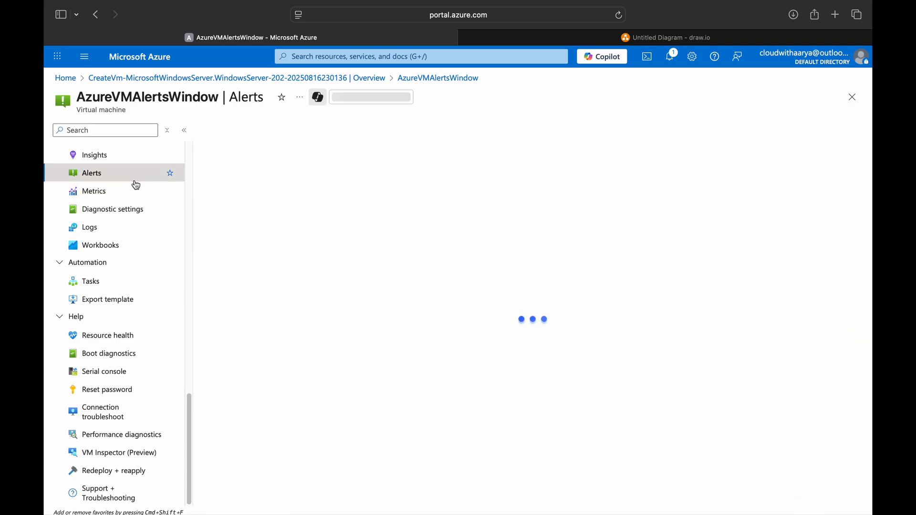
# Step: Inspect the Available Memory Bytes alert, then list the VM's three alert rules with a wider Name column
pyautogui.moveTo(391, 241); pyautogui.dragTo(460, 246)
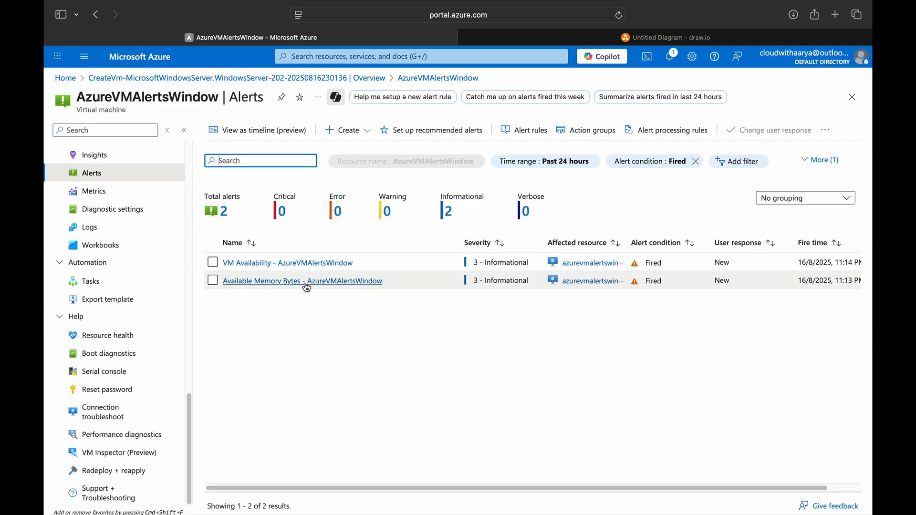
pyautogui.click(270, 283)
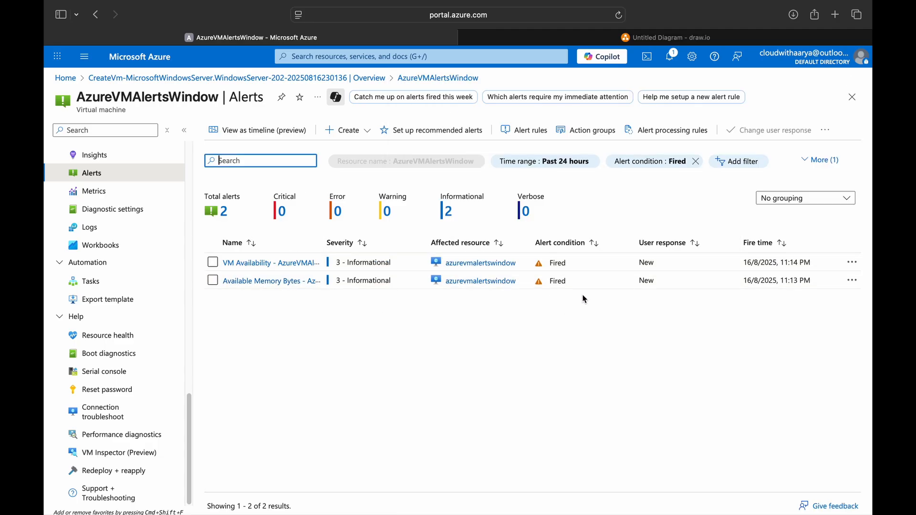
pyautogui.click(522, 130)
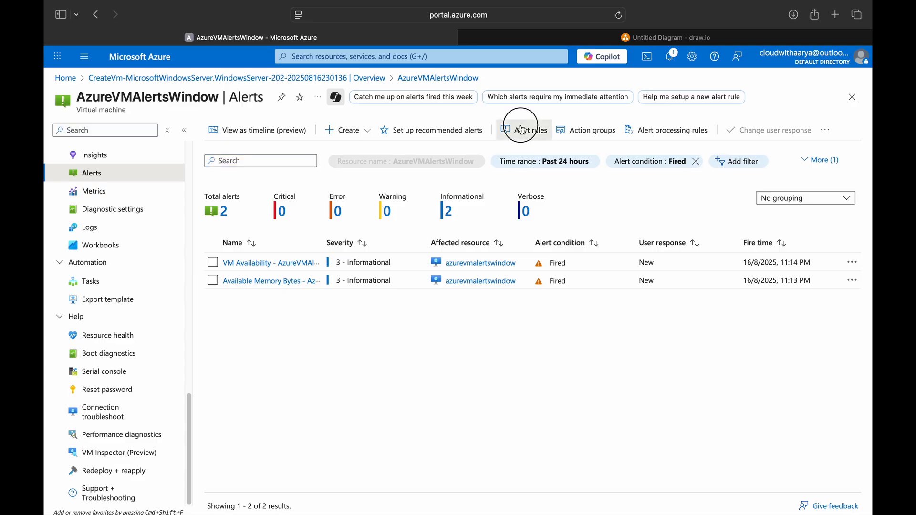
pyautogui.moveTo(181, 192); pyautogui.dragTo(287, 189)
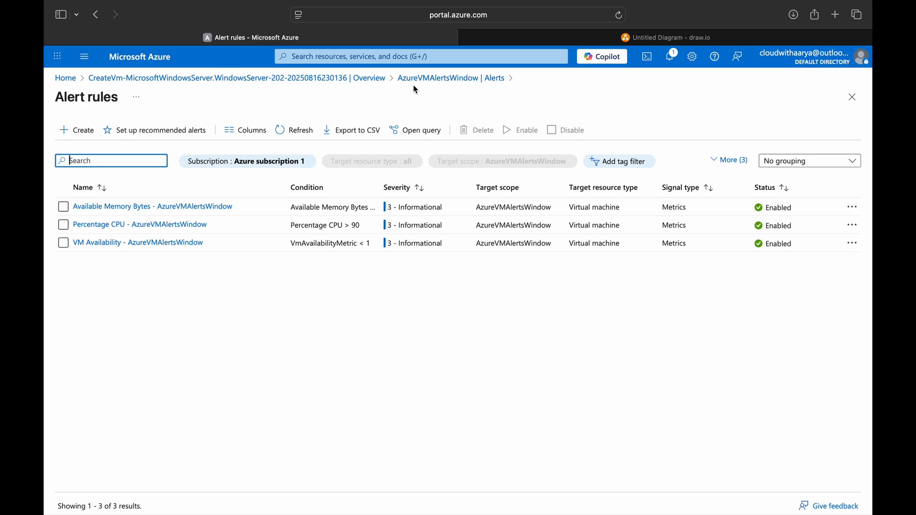
# Step: Delete the Available Memory Bytes, Percentage CPU and VmAvailabilityMetric rules, then reopen AzureVMAlertsWindow's overview
pyautogui.click(429, 78)
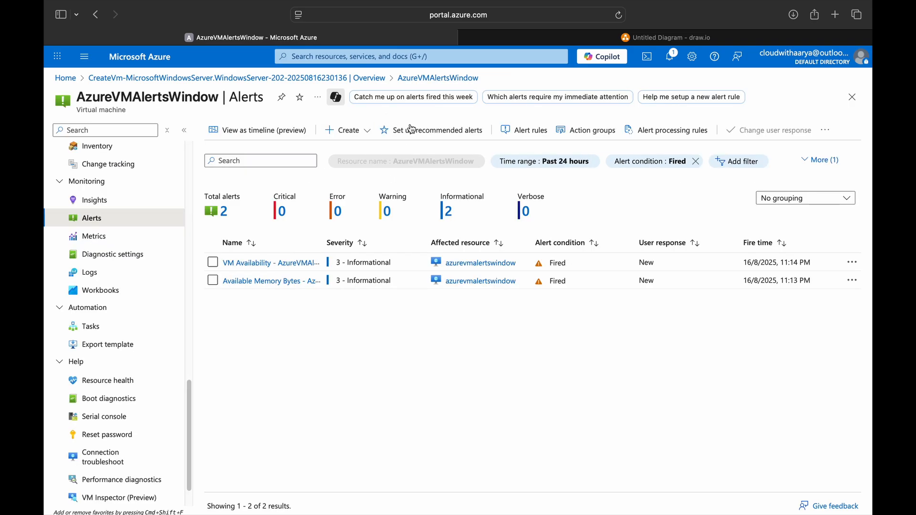
pyautogui.click(524, 135)
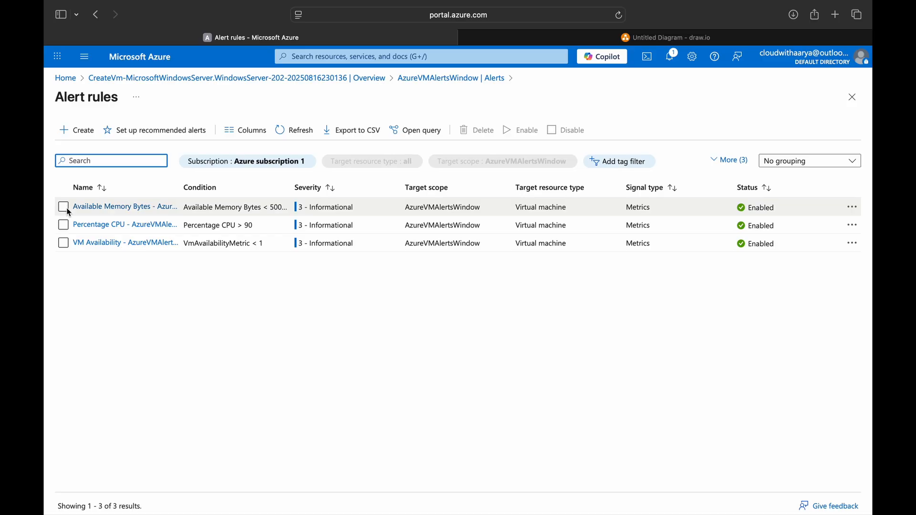
pyautogui.click(63, 207)
pyautogui.click(63, 224)
pyautogui.click(62, 243)
pyautogui.click(473, 132)
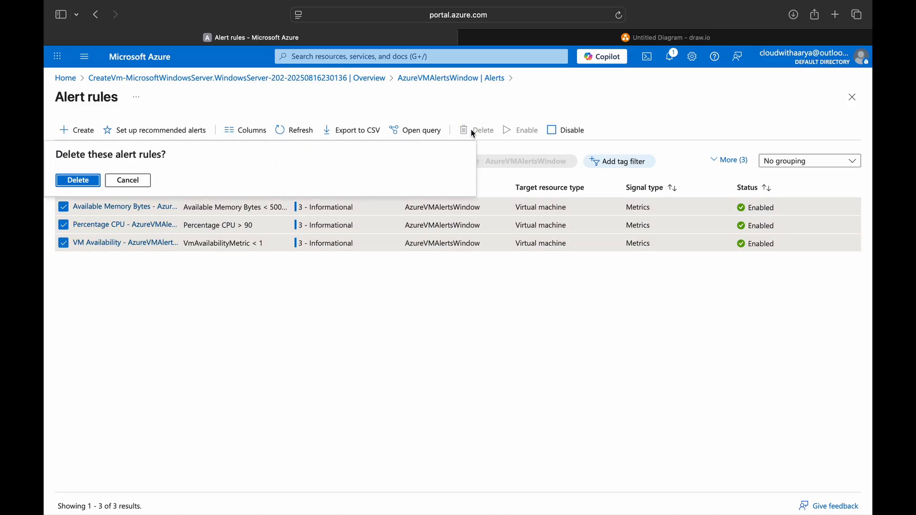
pyautogui.press('Return')
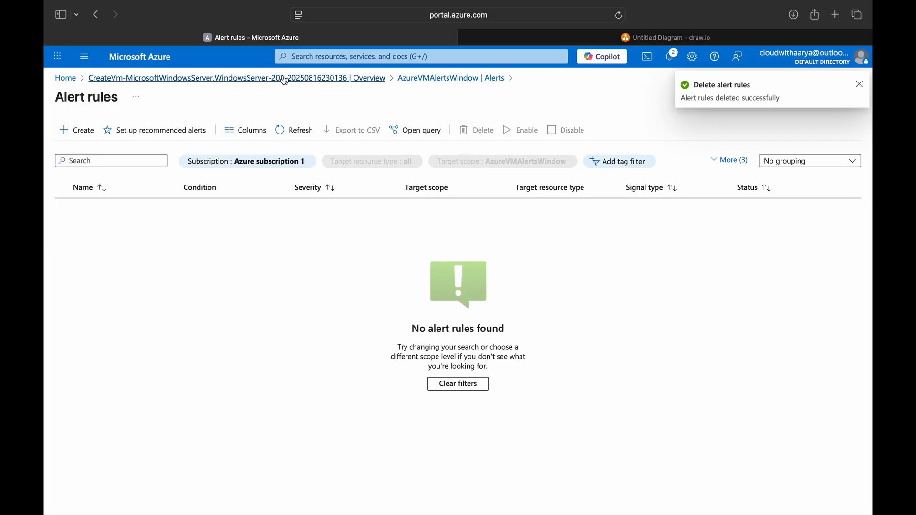
pyautogui.click(286, 78)
pyautogui.click(263, 314)
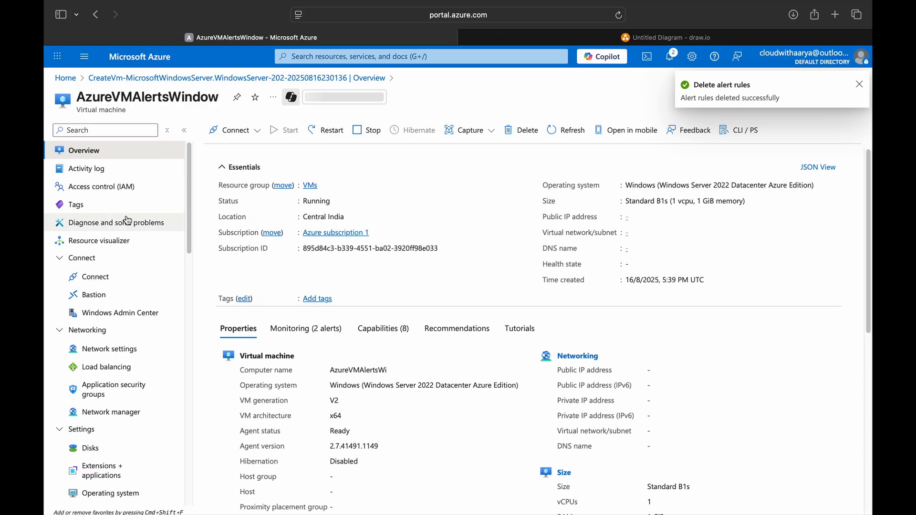
# Step: Chart the VM's average Percentage CPU metric in Metrics and launch a new alert rule from it
pyautogui.scroll(-10, 114, 267)
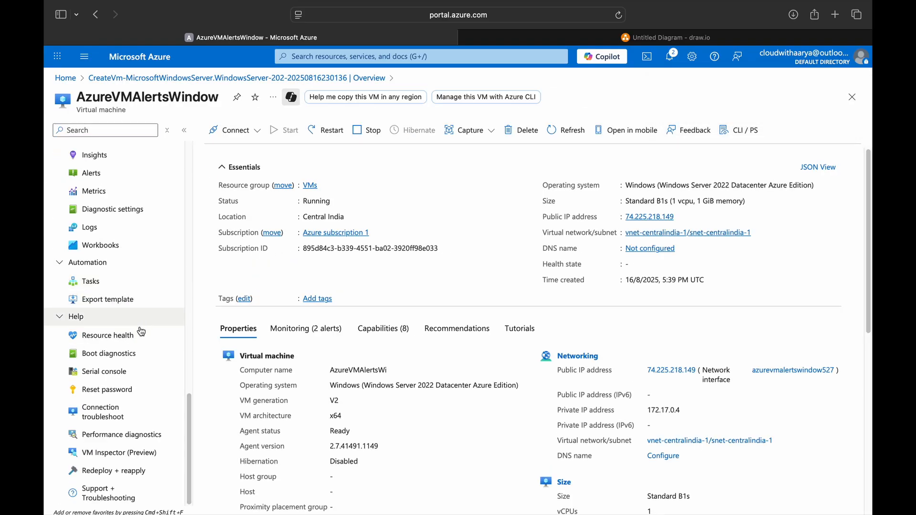
pyautogui.click(95, 191)
pyautogui.click(568, 37)
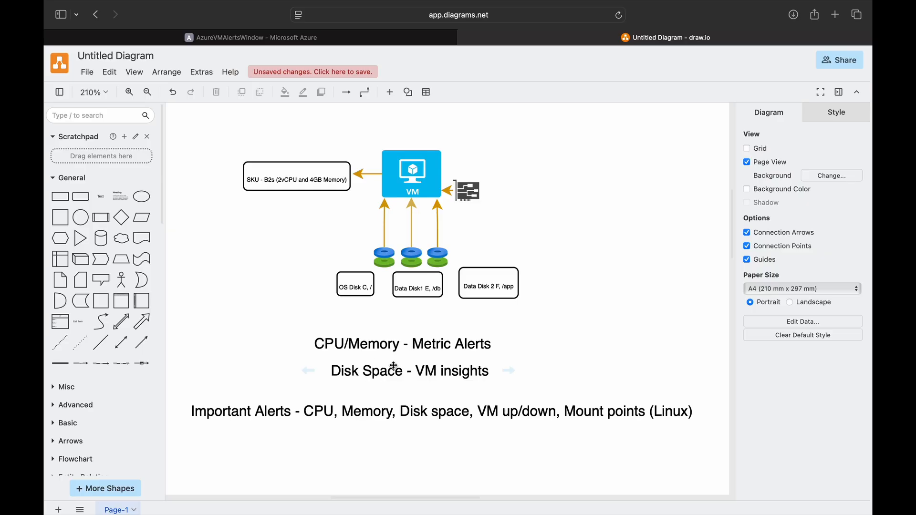
pyautogui.click(296, 39)
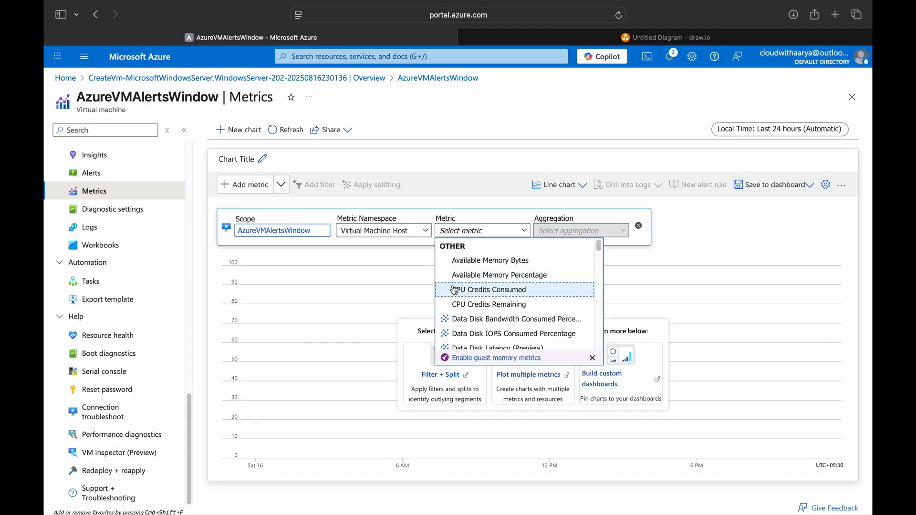
pyautogui.write('CPU')
pyautogui.click(470, 274)
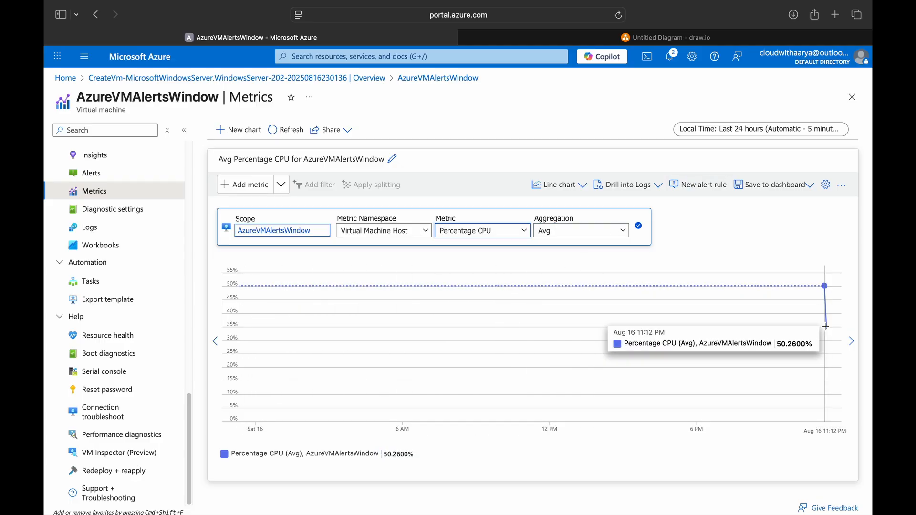
pyautogui.click(700, 188)
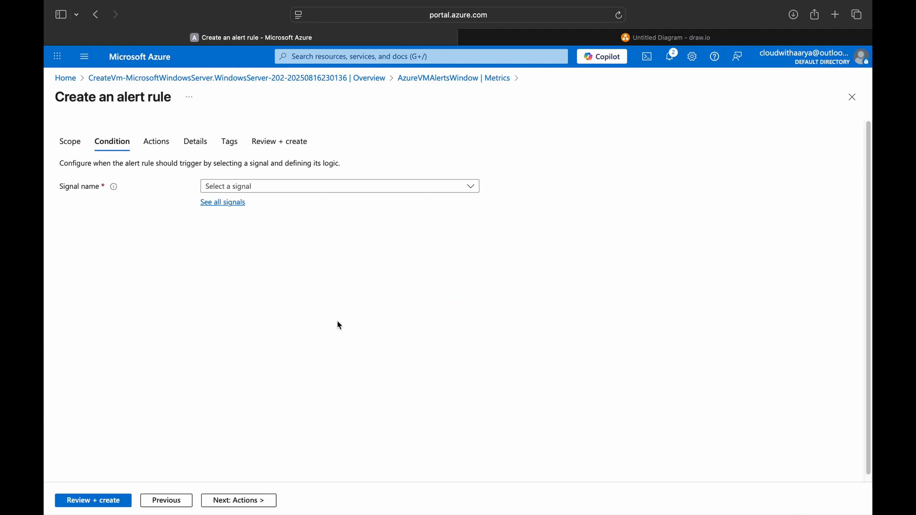
# Step: Set the CPU alert condition threshold to 30% and choose to use action groups
pyautogui.click(70, 142)
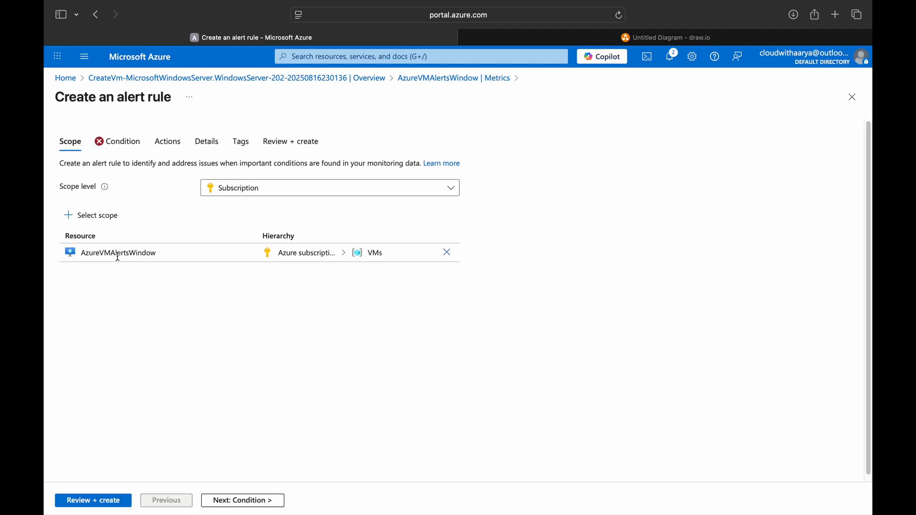
pyautogui.click(119, 146)
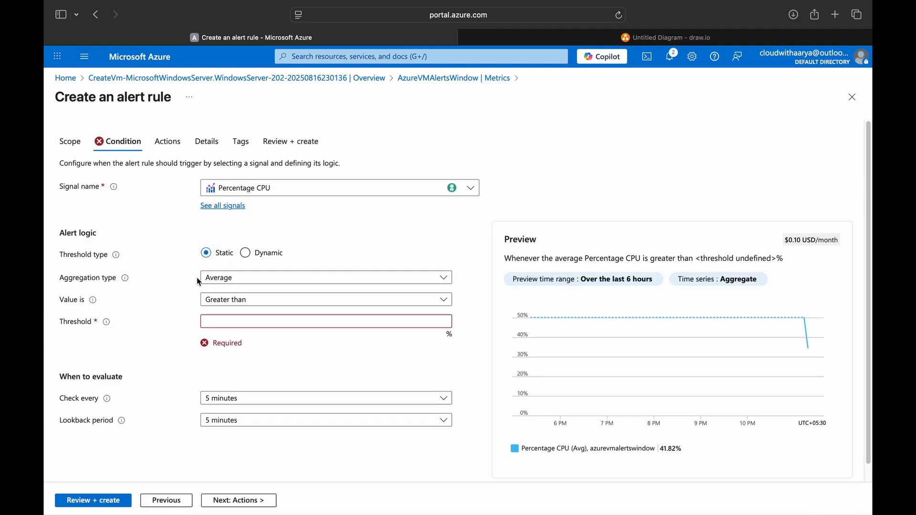
pyautogui.click(242, 322)
pyautogui.write('10')
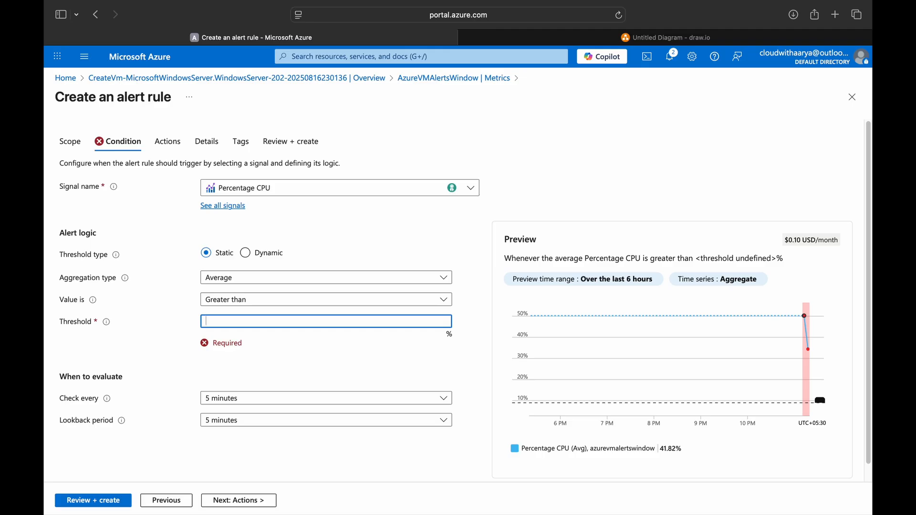
pyautogui.write('30')
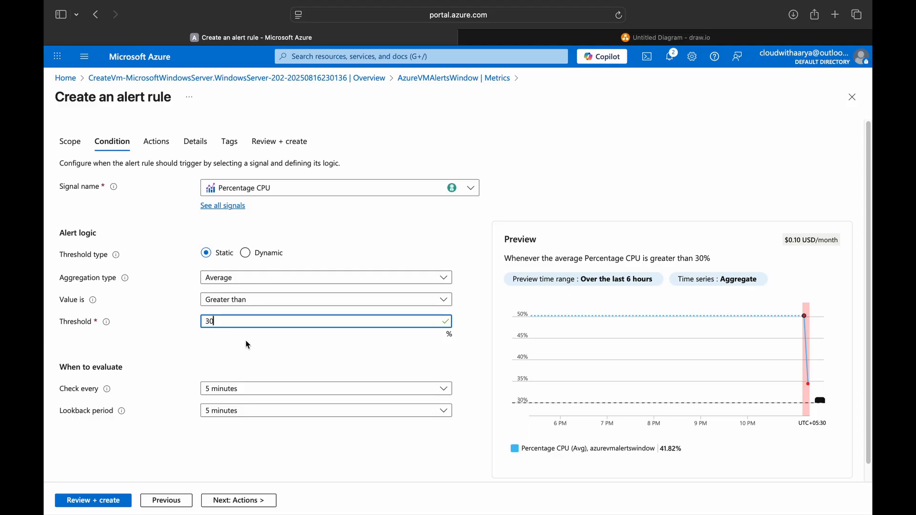
pyautogui.scroll(-1, 224, 410)
pyautogui.click(240, 499)
pyautogui.click(216, 209)
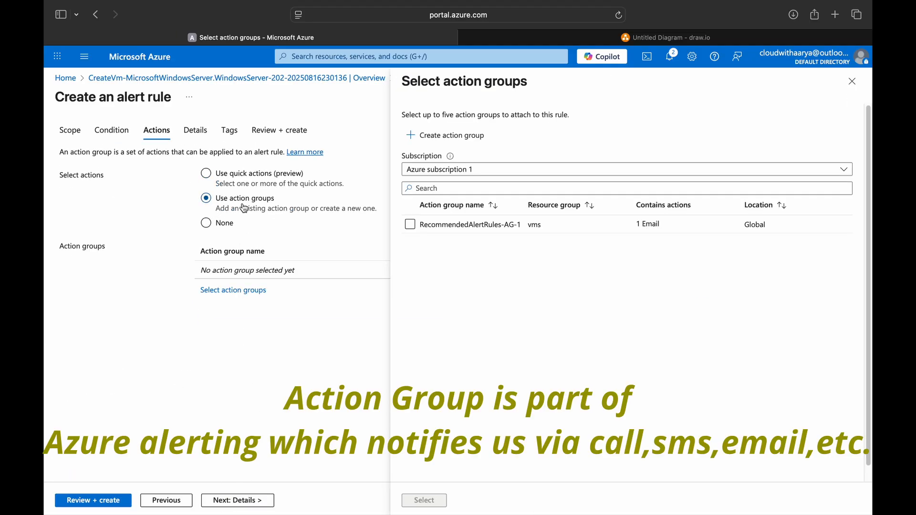
# Step: Start a new action group named 'VM Monitoring - WindowVM'
pyautogui.click(433, 138)
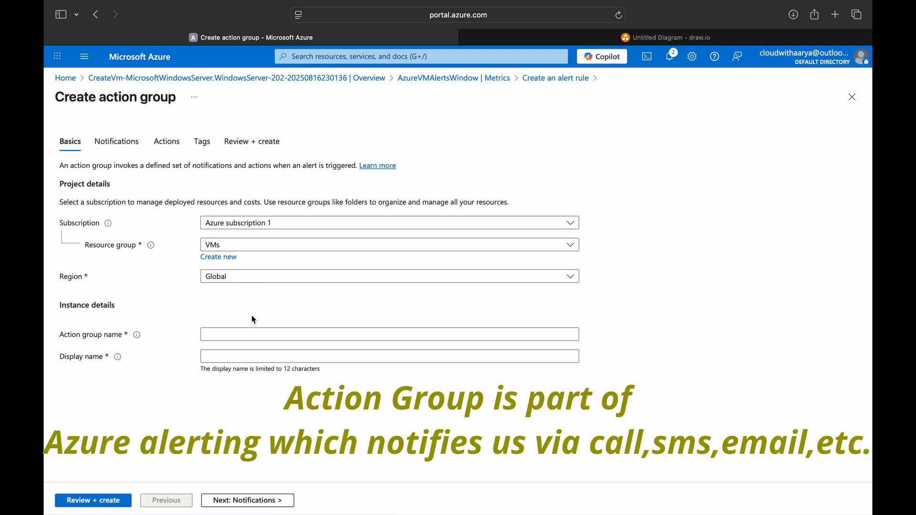
pyautogui.click(252, 335)
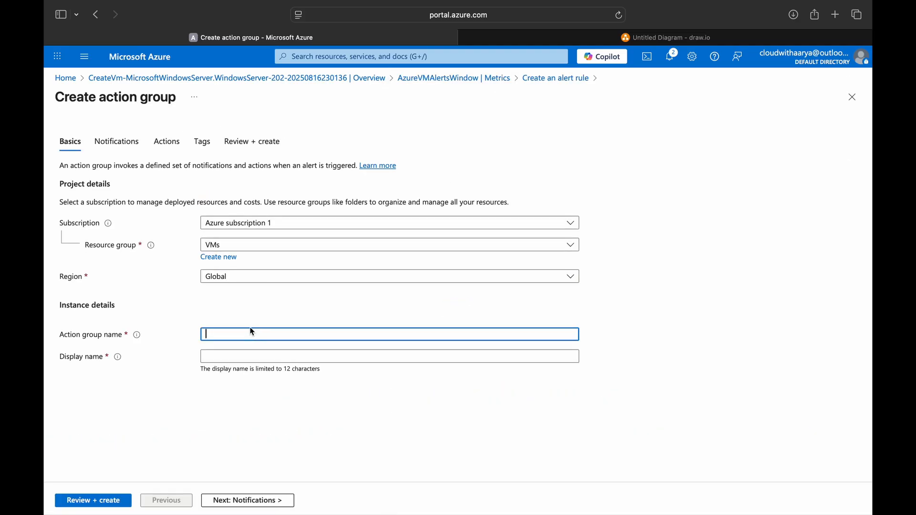
pyautogui.write('VM Monitoring - ')
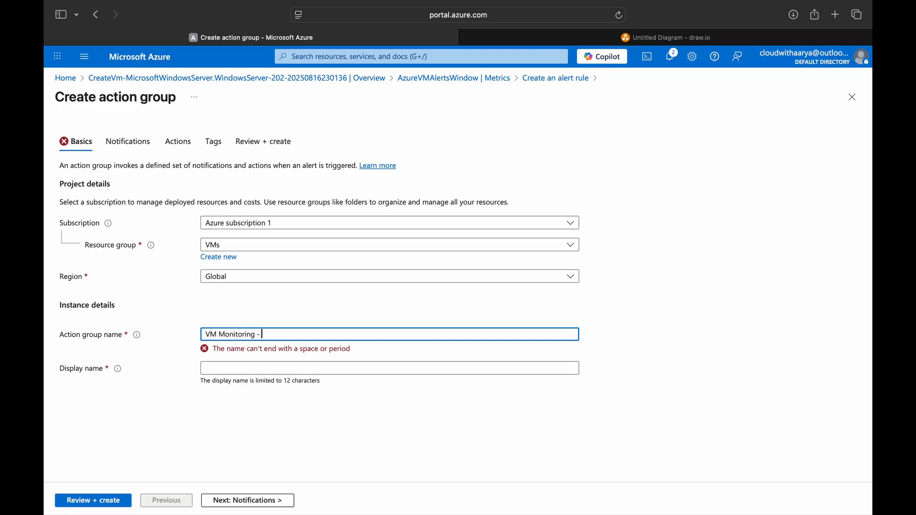
pyautogui.write('WindowVM')
pyautogui.click(252, 355)
pyautogui.click(245, 499)
# Step: Add an Email/SMS/Push/Voice notification named 'Test' that emails the notification address
pyautogui.click(94, 249)
pyautogui.click(248, 207)
pyautogui.write('Test')
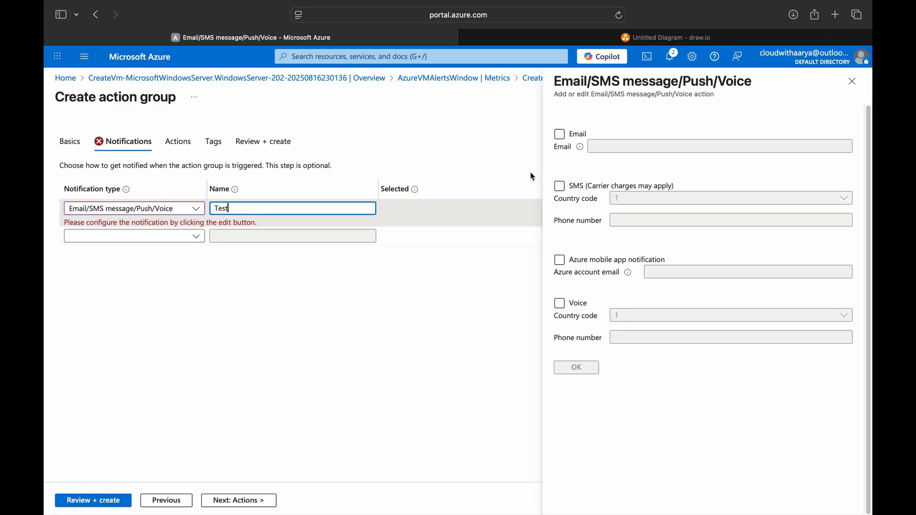
pyautogui.click(559, 134)
pyautogui.press('super+v')
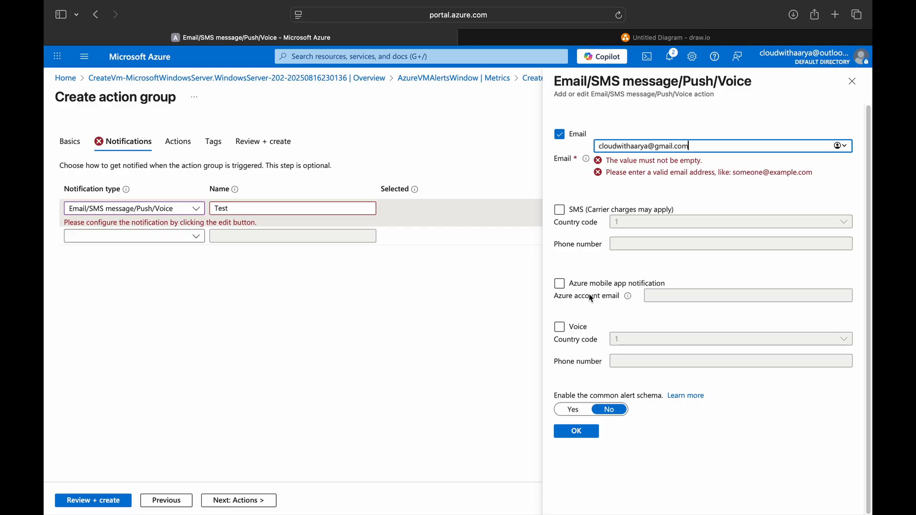
pyautogui.click(560, 188)
pyautogui.click(561, 188)
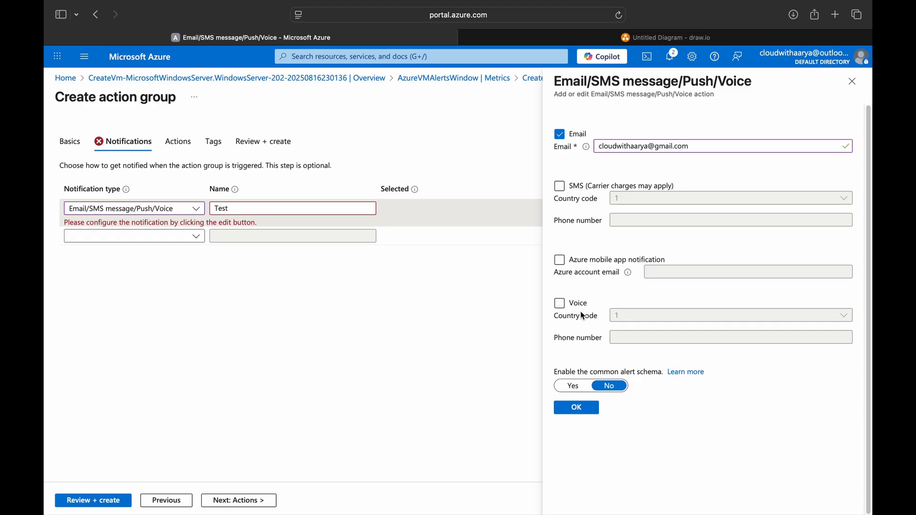
pyautogui.click(576, 407)
# Step: Enter the display name 'VM Monitor', then review and create the action group
pyautogui.click(102, 499)
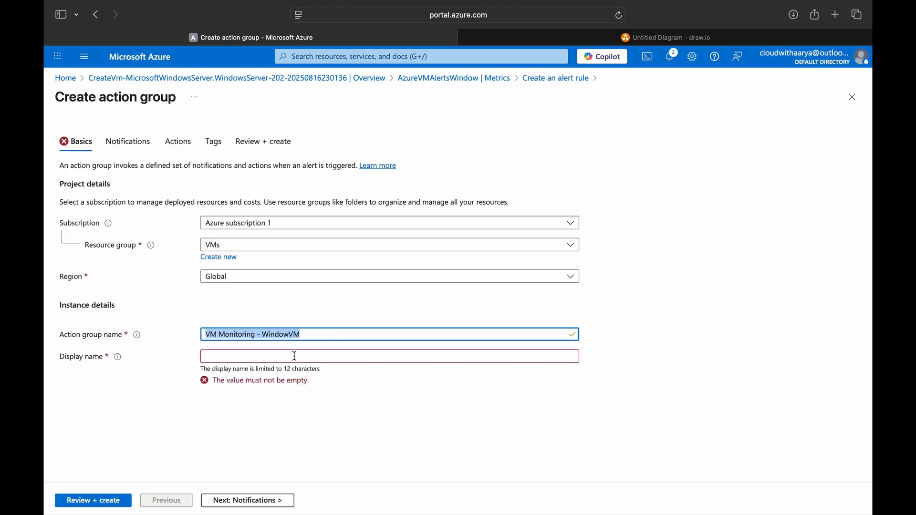
pyautogui.click(295, 357)
pyautogui.write('VM Monitoring - WindowVM')
pyautogui.click(98, 501)
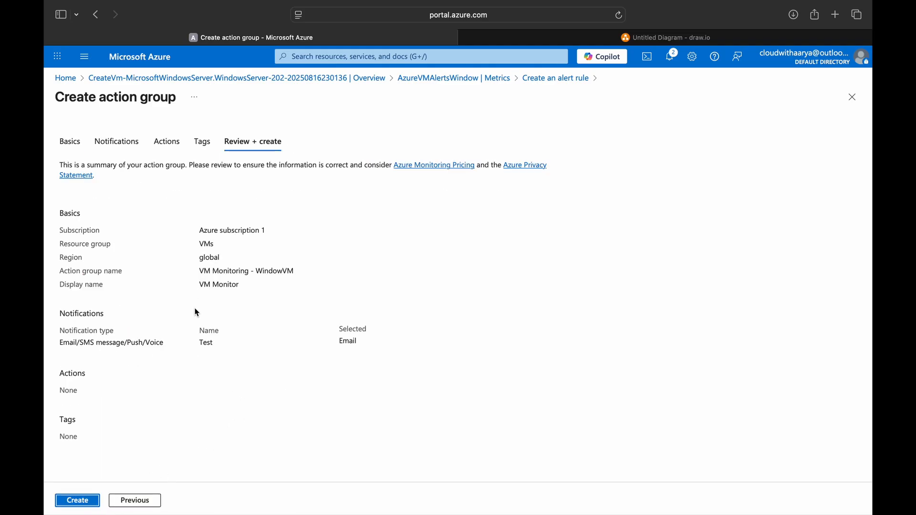
pyautogui.click(77, 501)
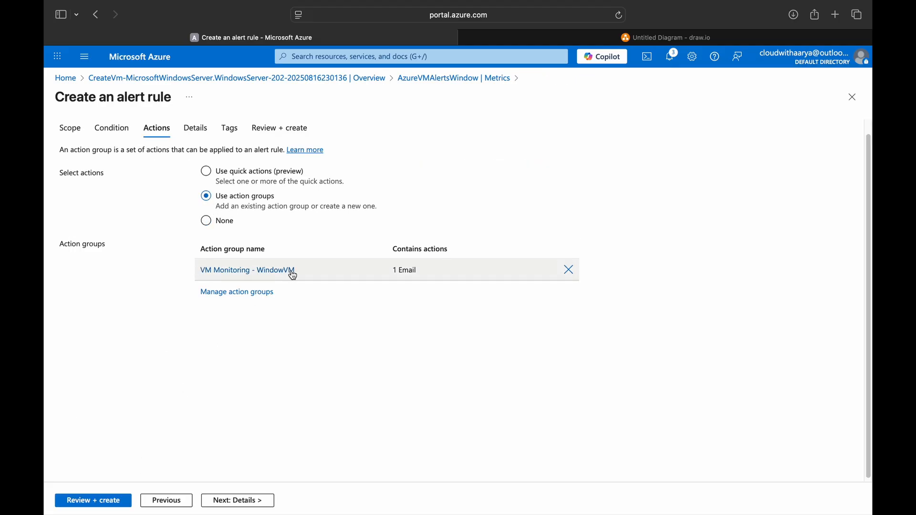
# Step: Set severity 0 - Critical, name the rule 'CPU is high for Window VM above 30', and create it
pyautogui.click(213, 500)
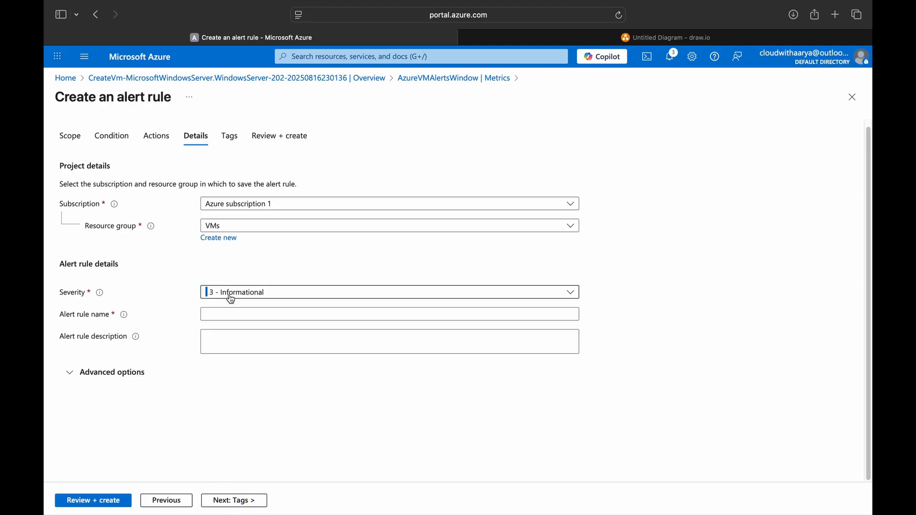
pyautogui.moveTo(120, 97); pyautogui.dragTo(169, 97)
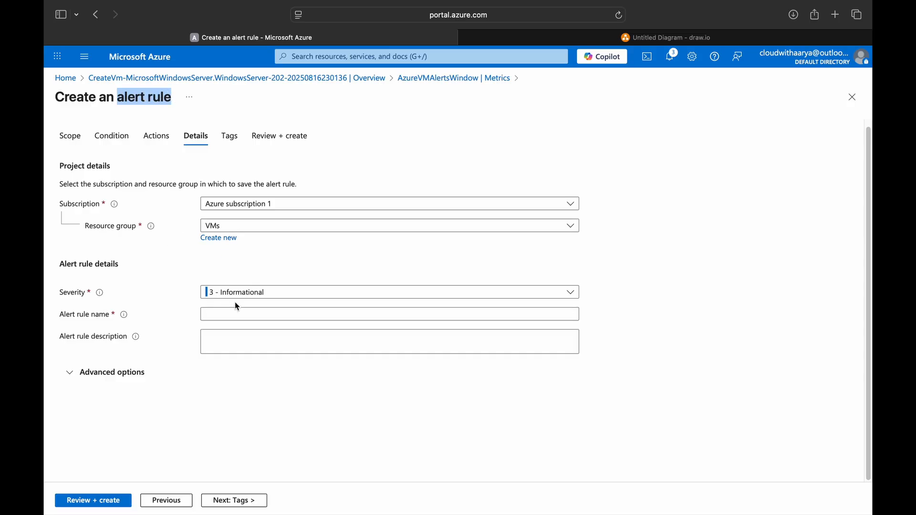
pyautogui.click(365, 294)
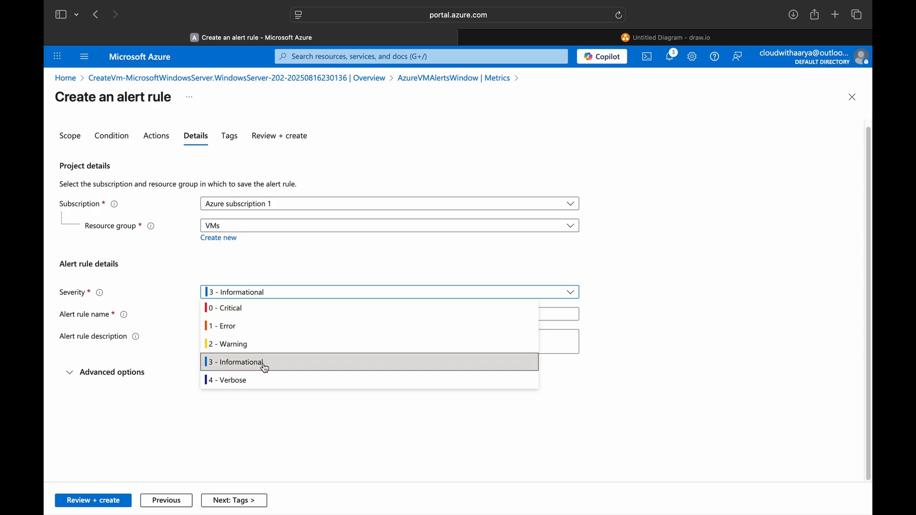
pyautogui.click(317, 310)
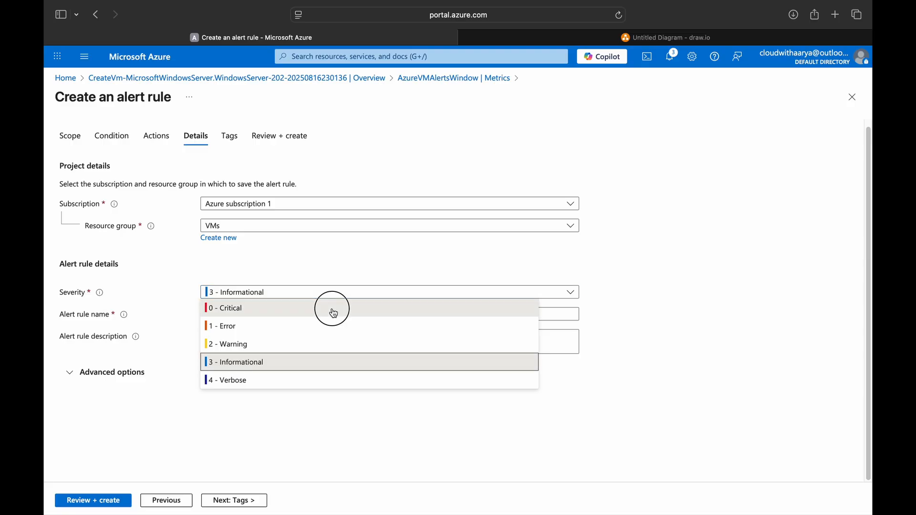
pyautogui.click(317, 314)
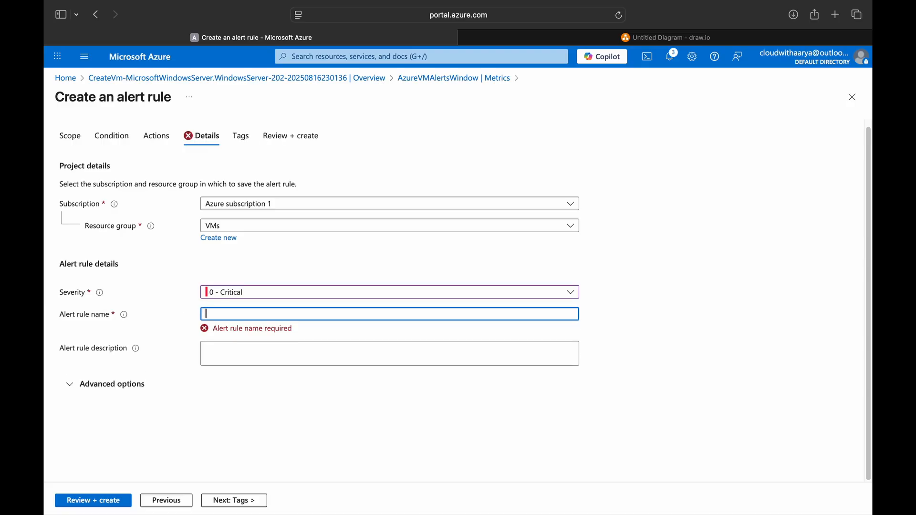
pyautogui.write('CPU is high for Window VM above 30%')
pyautogui.press('BackSpace')
pyautogui.press('BackSpace')
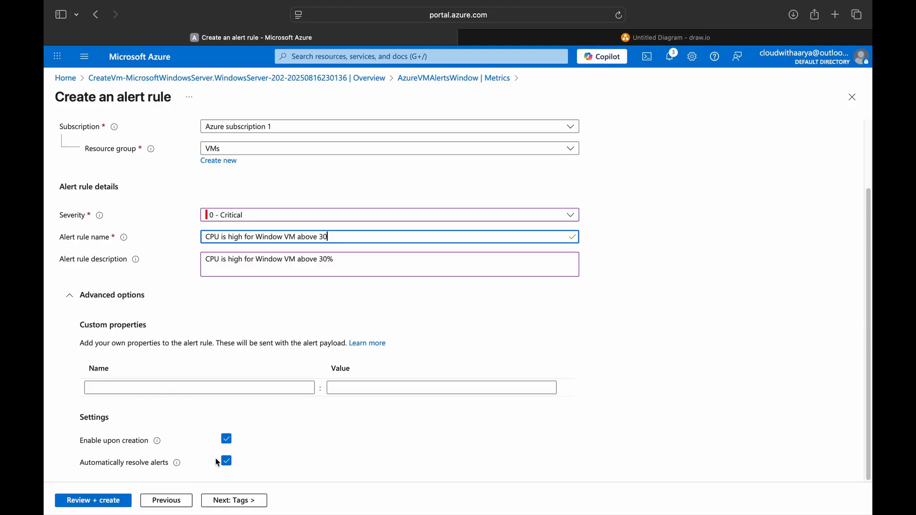
pyautogui.click(123, 500)
pyautogui.click(90, 501)
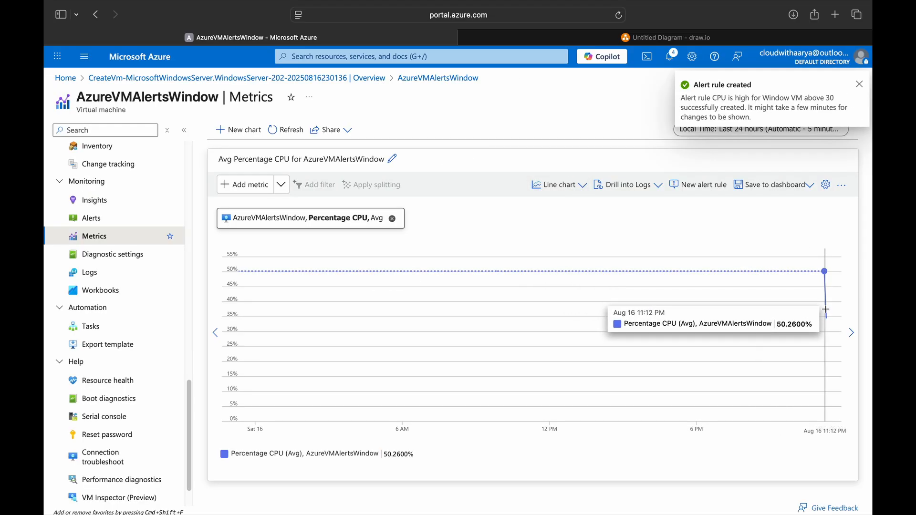
# Step: Begin a new alert rule using the Available Memory Percentage signal, found by searching 'perce'
pyautogui.moveTo(827, 318)
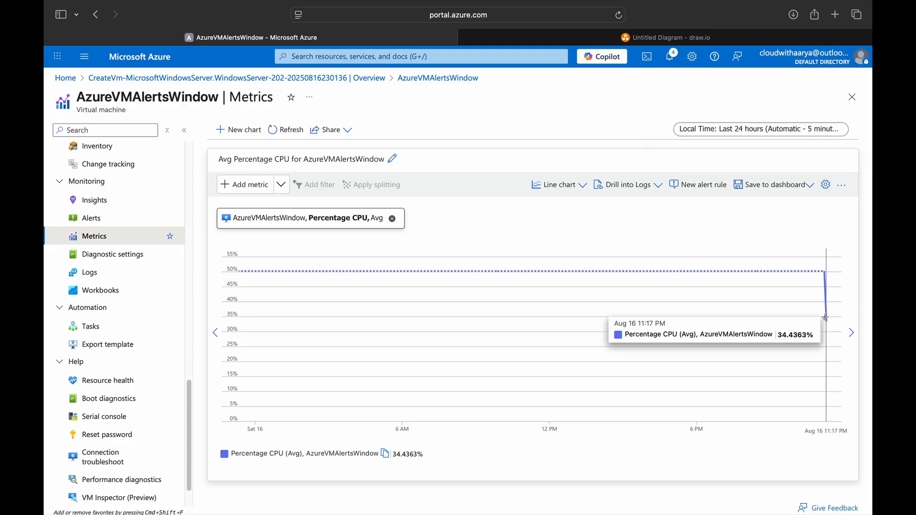
pyautogui.click(705, 190)
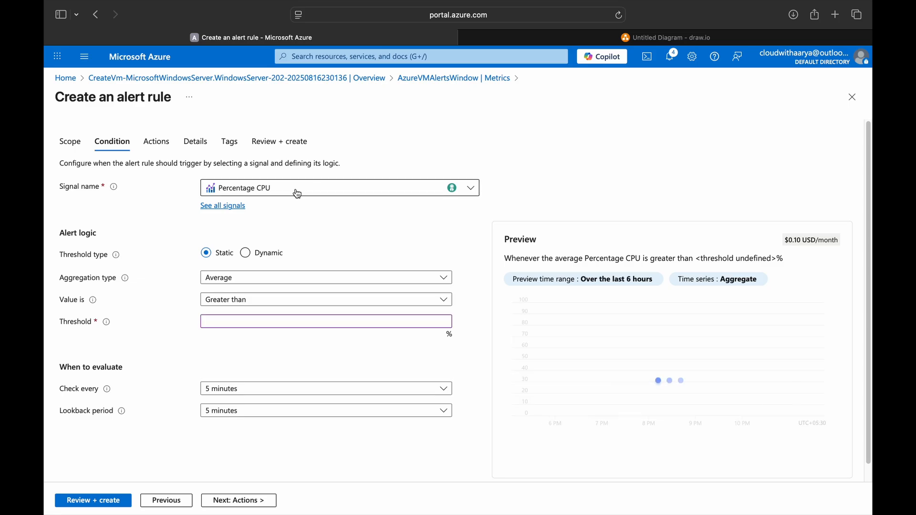
pyautogui.click(302, 193)
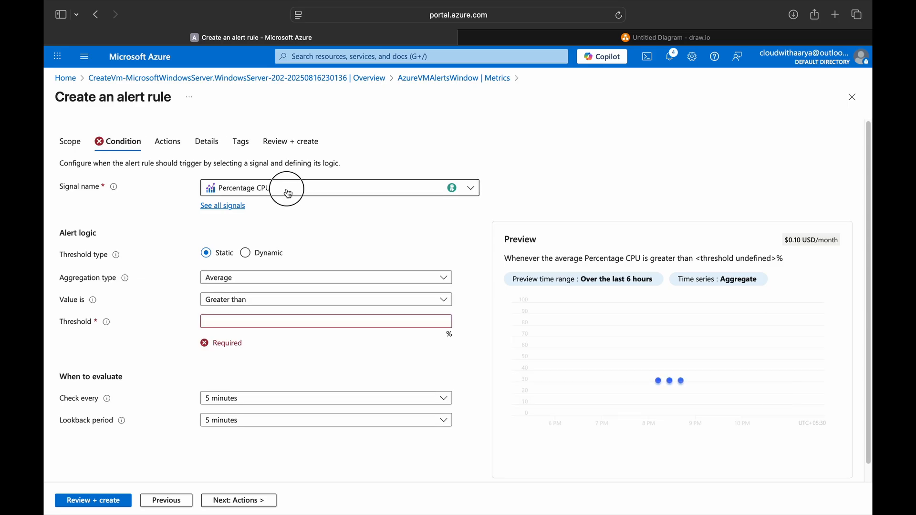
pyautogui.click(172, 219)
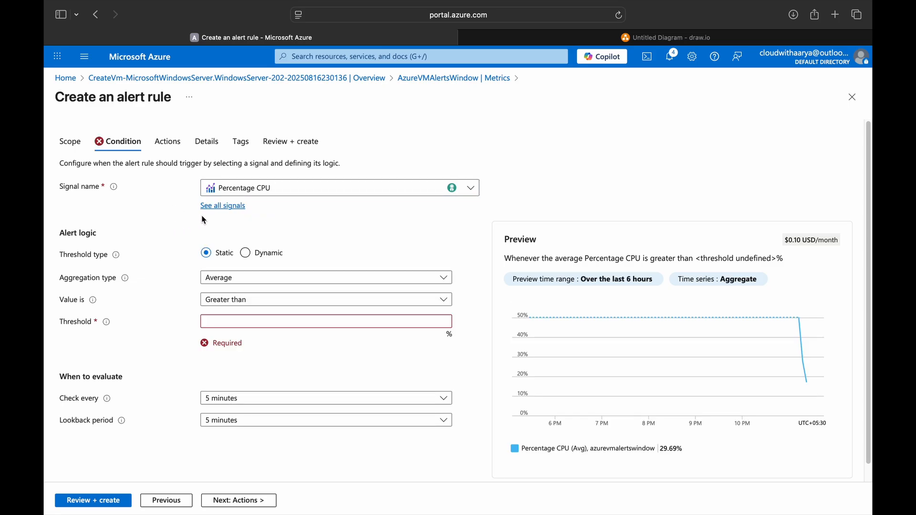
pyautogui.click(231, 209)
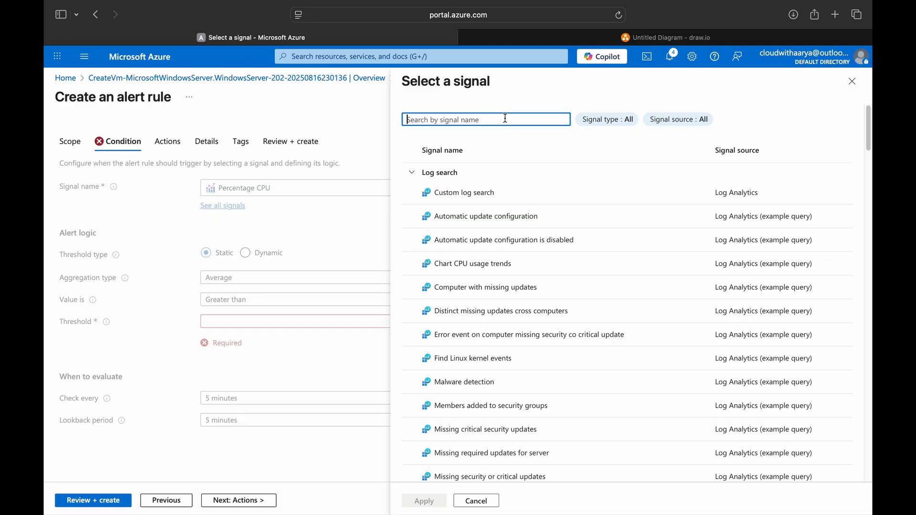
pyautogui.write('perce')
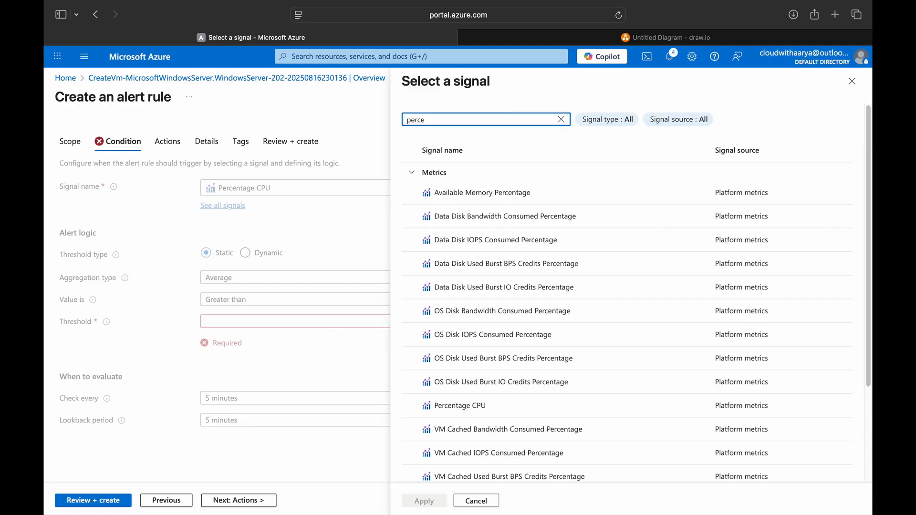
pyautogui.click(511, 196)
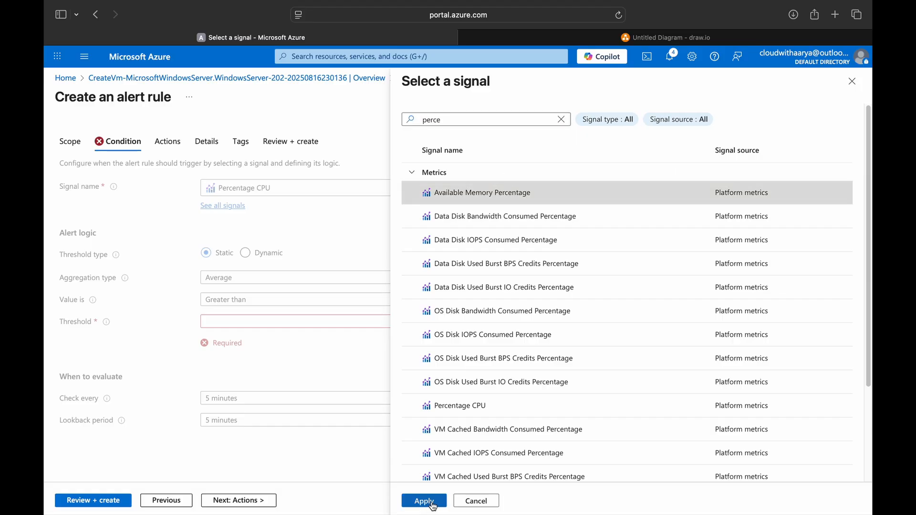
pyautogui.click(424, 501)
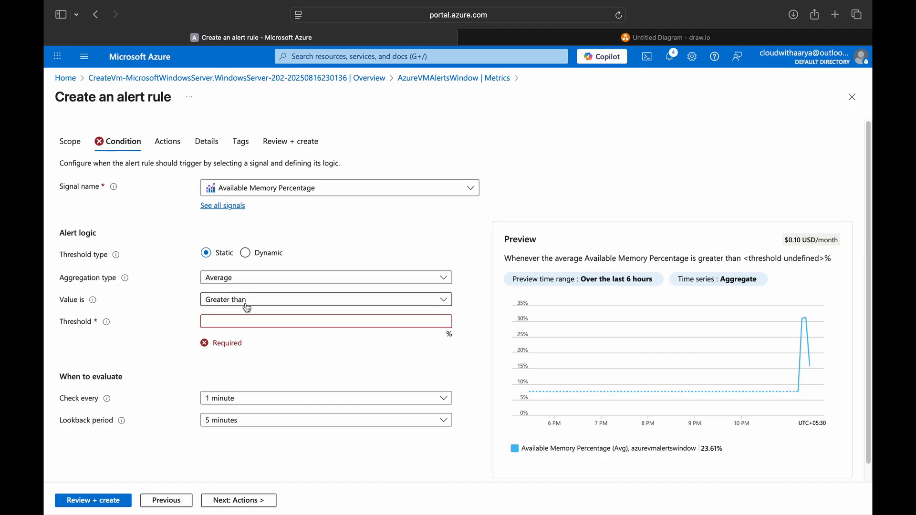
# Step: Set the memory condition to Less than or equal to a threshold of 10
pyautogui.click(284, 304)
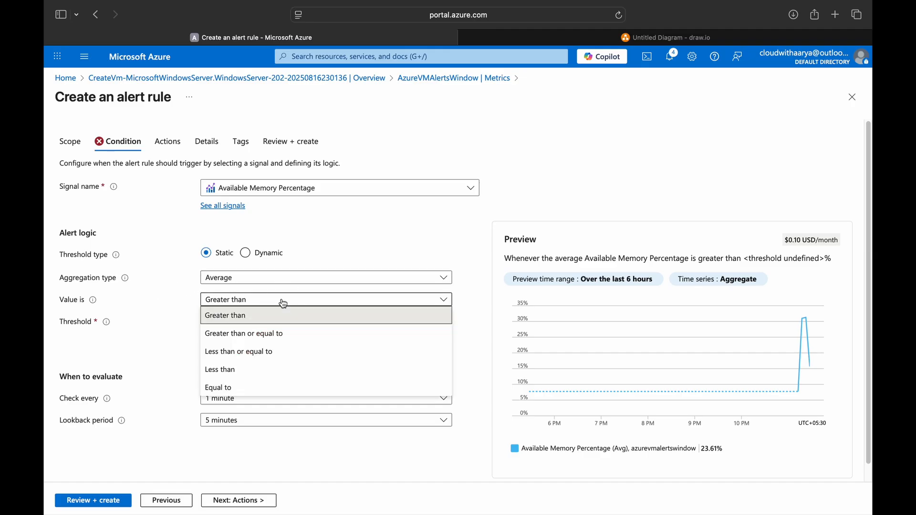
pyautogui.click(249, 356)
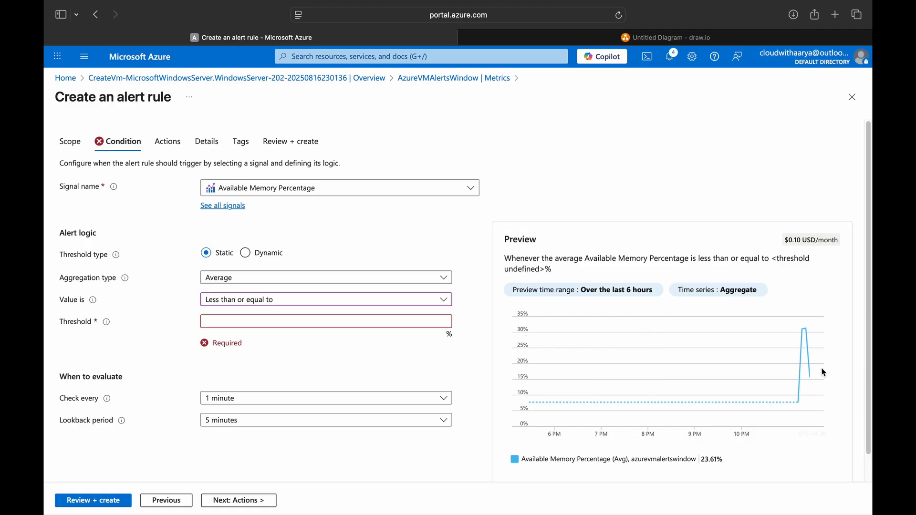
pyautogui.click(317, 321)
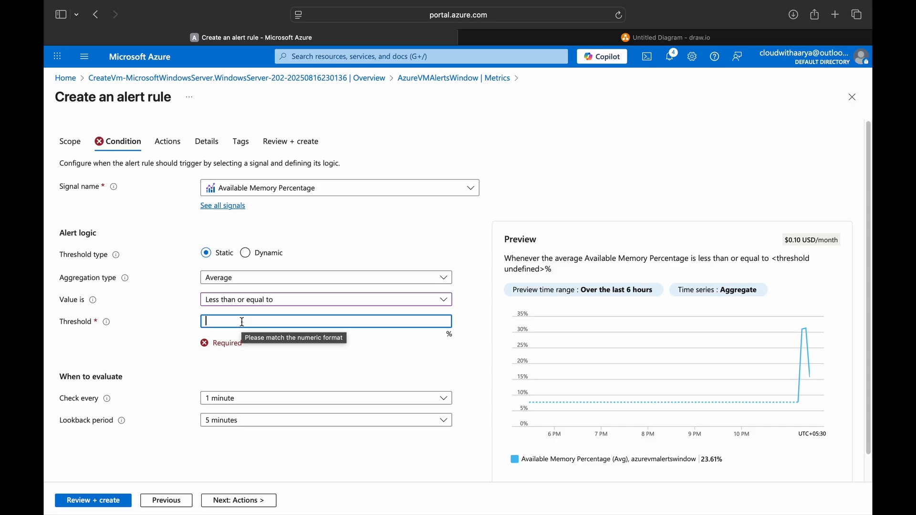
pyautogui.write('1')
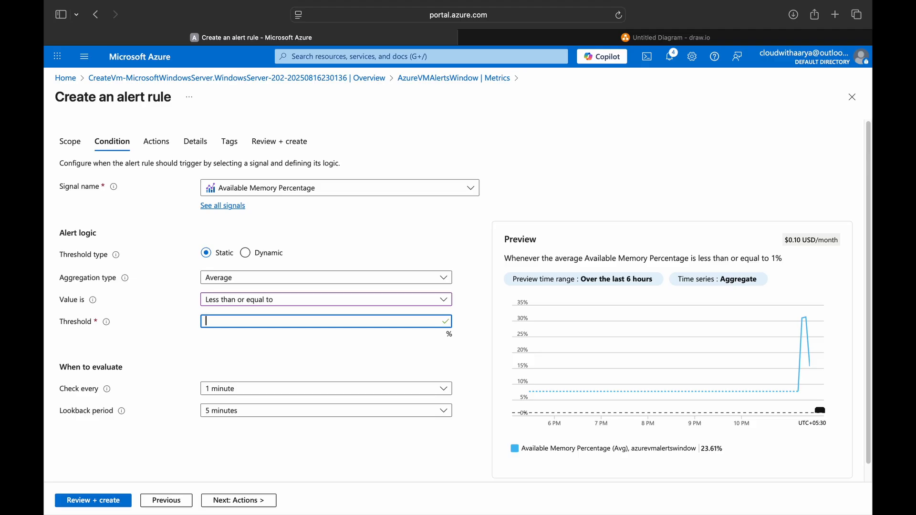
pyautogui.press('BackSpace')
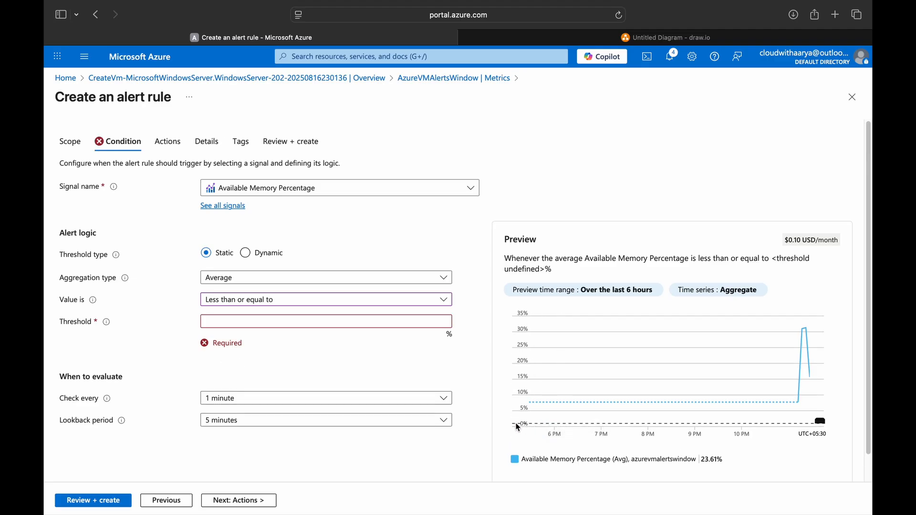
pyautogui.write('10')
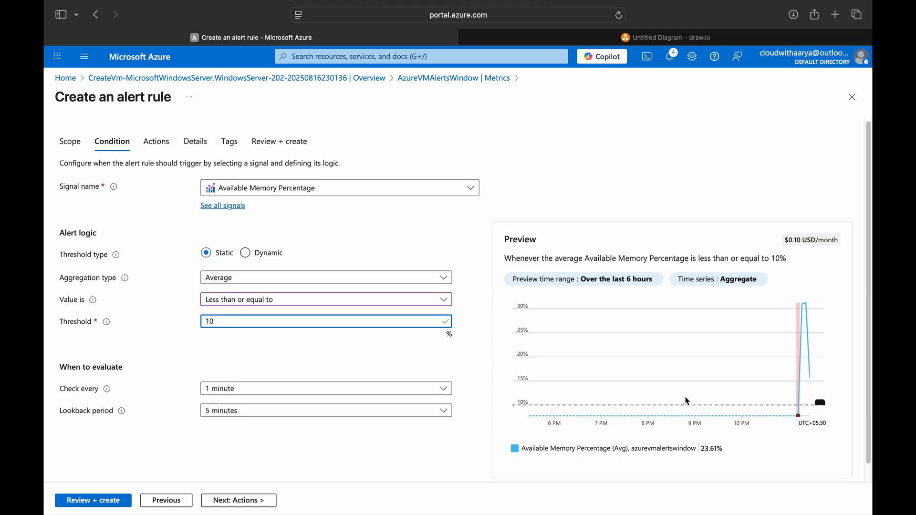
# Step: Keep the evaluation frequency at every 1 minute and choose to use action groups
pyautogui.scroll(-1, 174, 384)
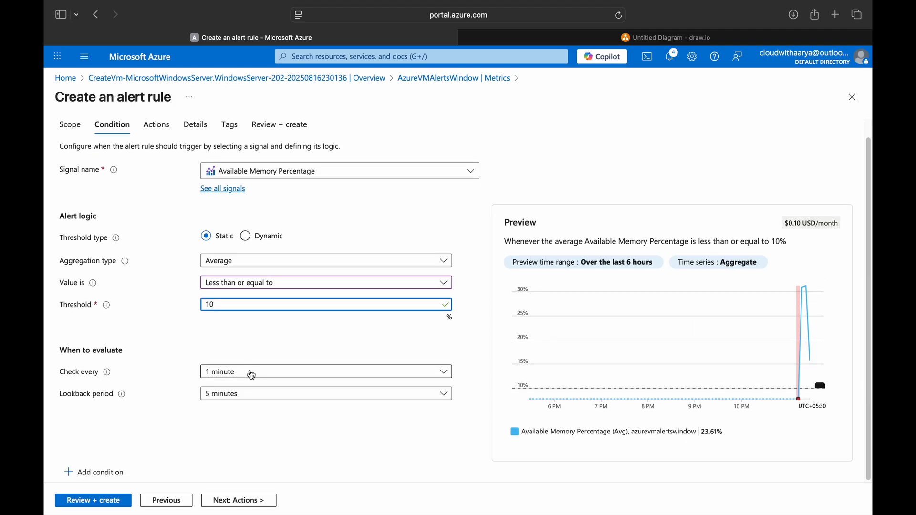
pyautogui.click(252, 375)
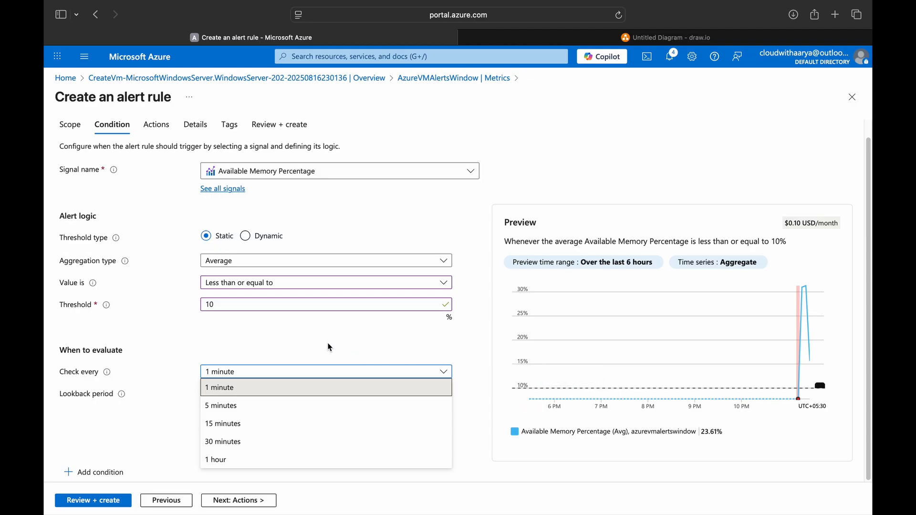
pyautogui.click(157, 387)
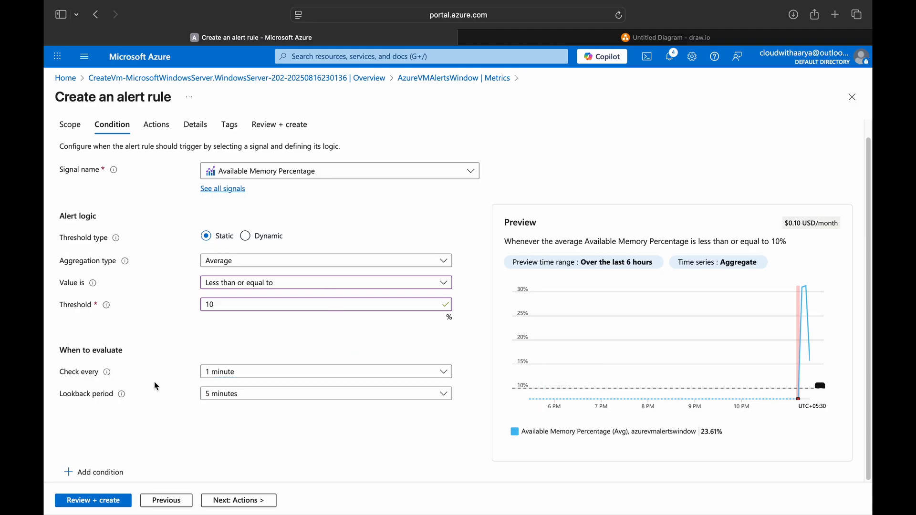
pyautogui.click(232, 378)
pyautogui.click(225, 403)
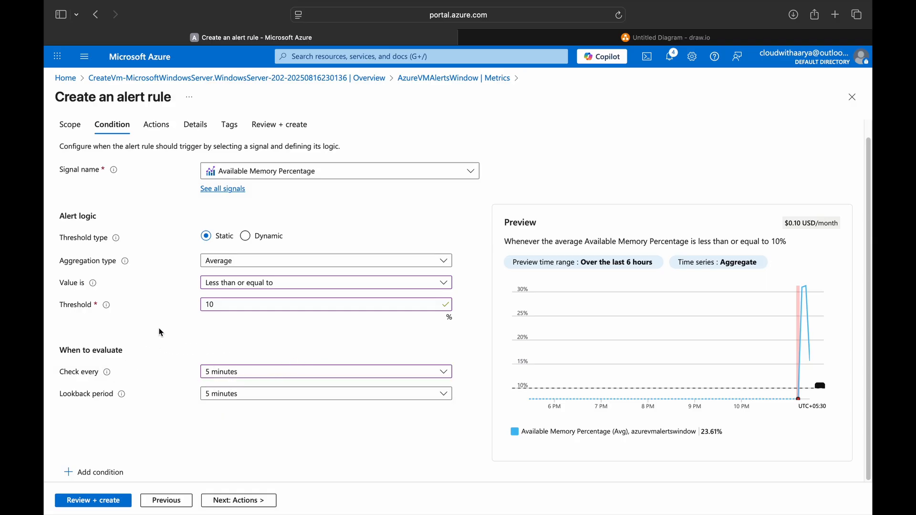
pyautogui.click(248, 373)
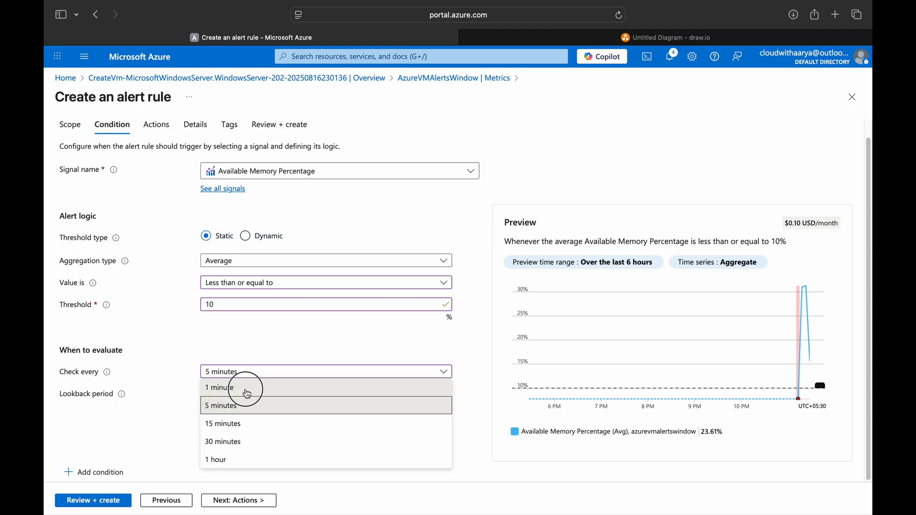
pyautogui.click(247, 394)
pyautogui.moveTo(109, 377)
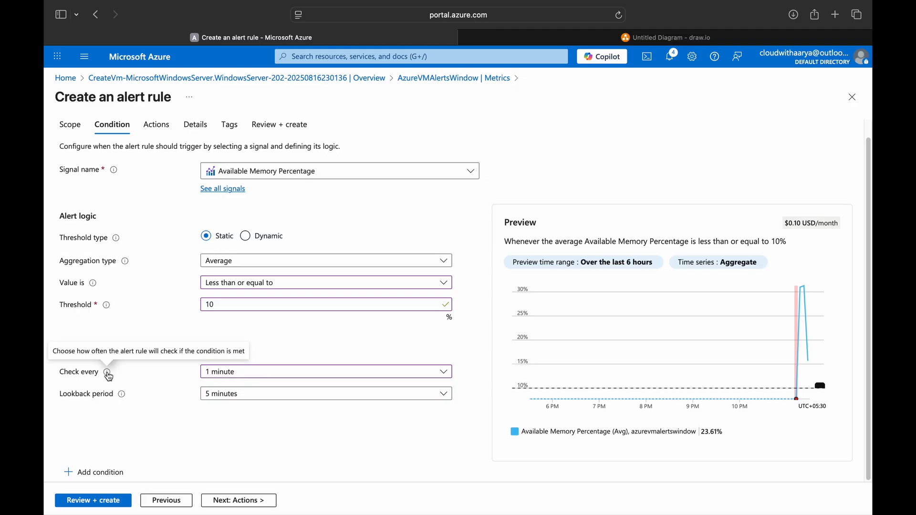
pyautogui.click(239, 501)
pyautogui.click(207, 198)
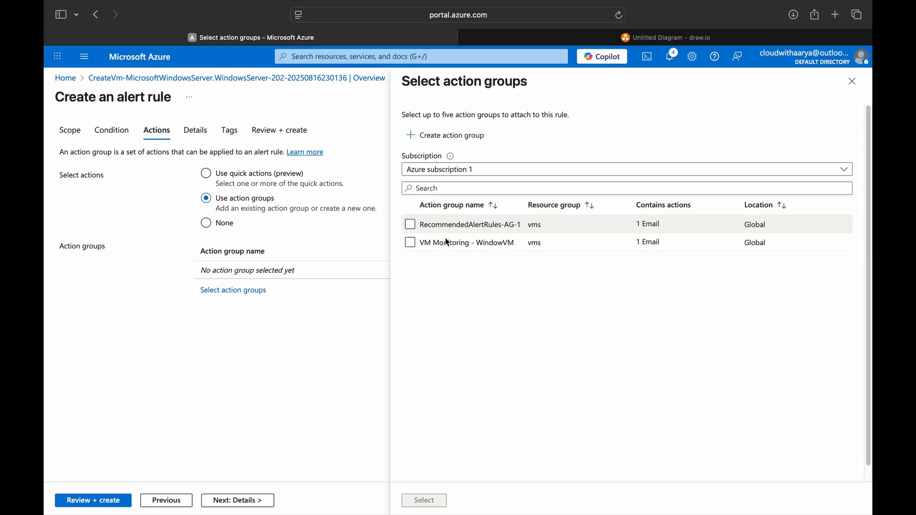
# Step: Attach the VM Monitoring - WindowVM action group to the memory rule
pyautogui.click(411, 241)
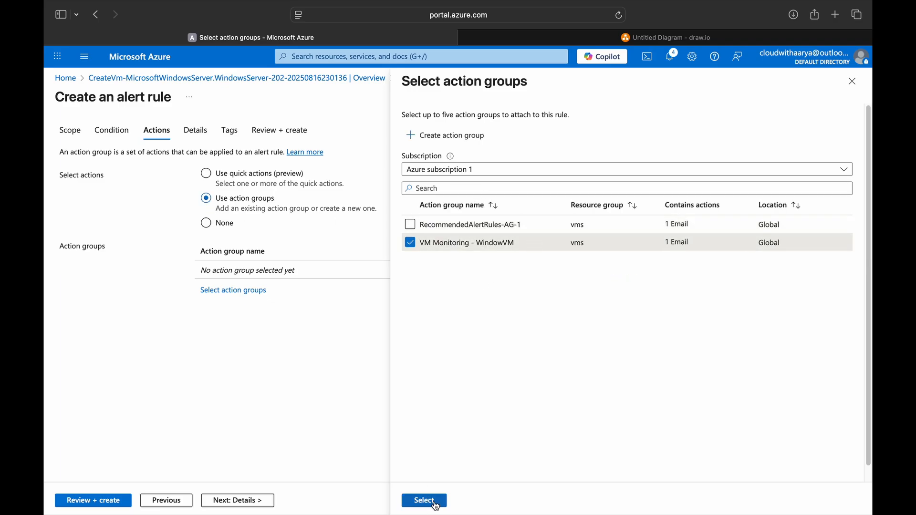
pyautogui.click(425, 501)
pyautogui.click(219, 500)
# Step: Set severity 0 - Critical, name the rule 'High Memory - WIndow Vm', and create it
pyautogui.click(251, 293)
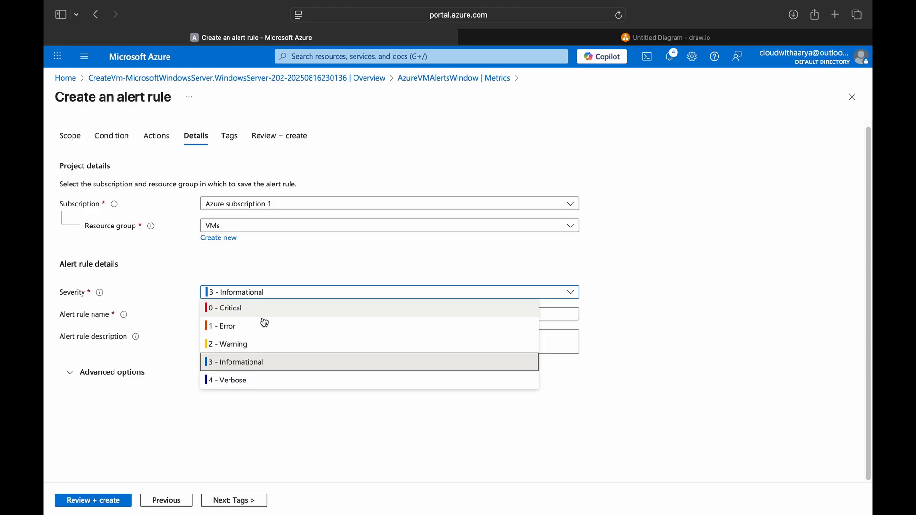
pyautogui.click(235, 313)
pyautogui.click(250, 314)
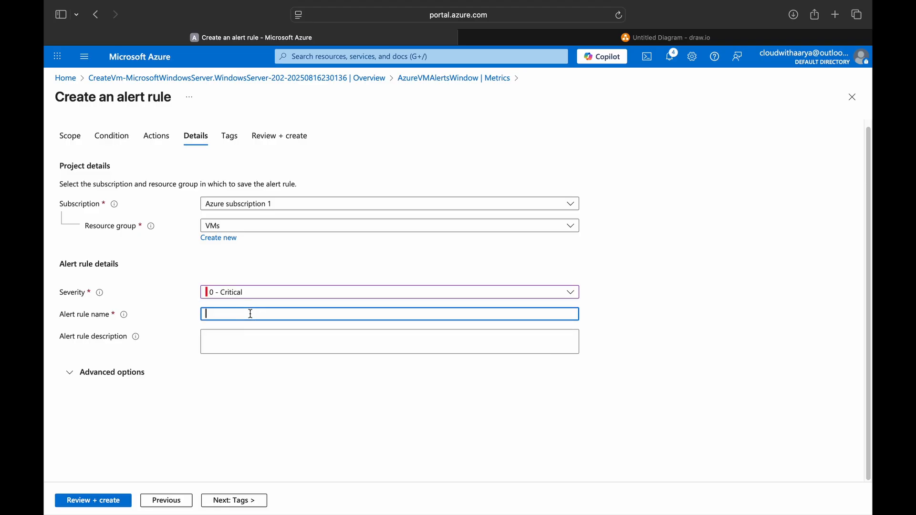
pyautogui.write('High Memory - WIndow Vm')
pyautogui.click(215, 498)
pyautogui.click(97, 500)
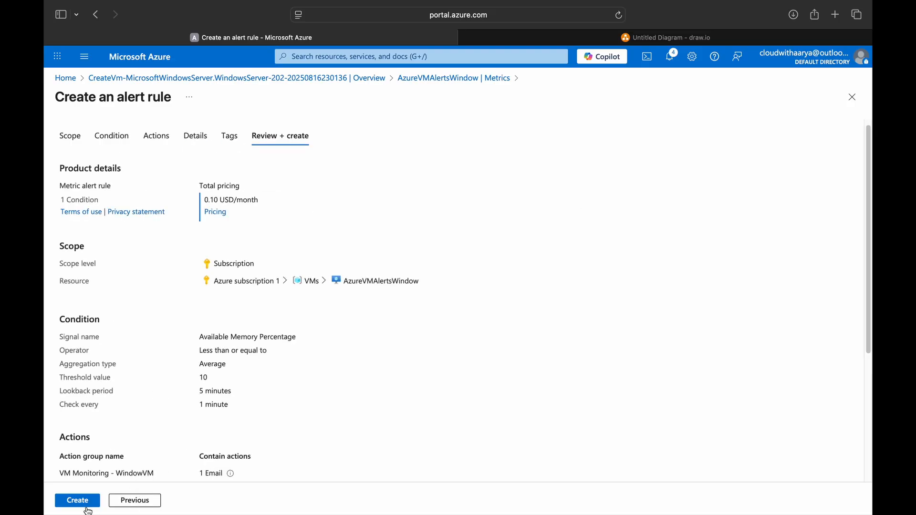
pyautogui.click(87, 506)
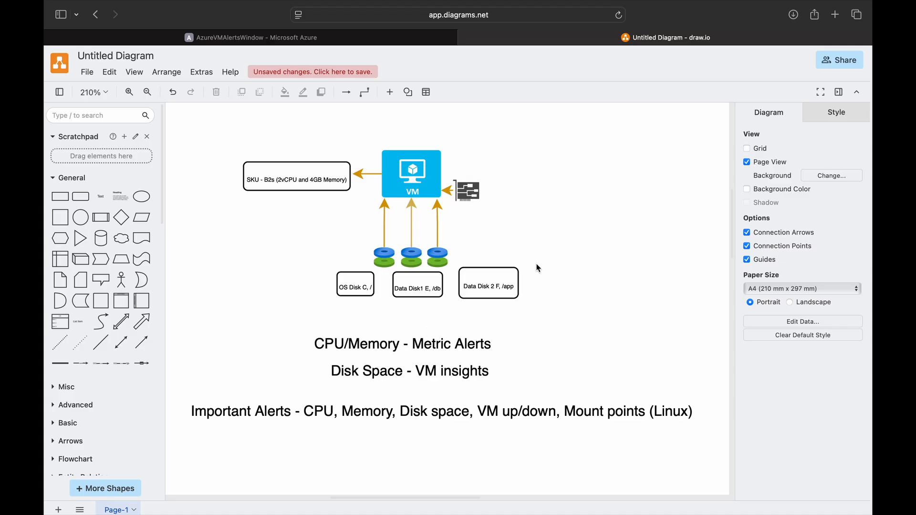
# Step: Browse the VM's metrics list, then open AzureVMAlertsWindow's Insights page
pyautogui.click(363, 39)
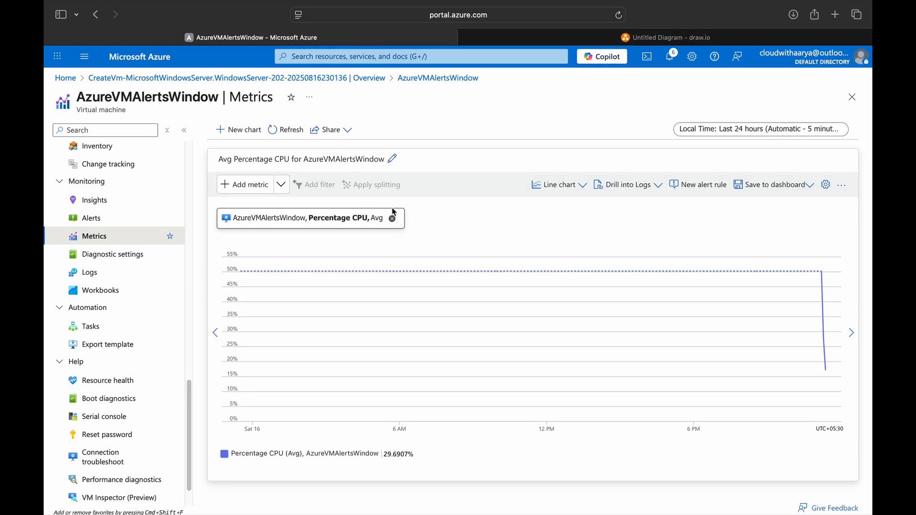
pyautogui.click(108, 238)
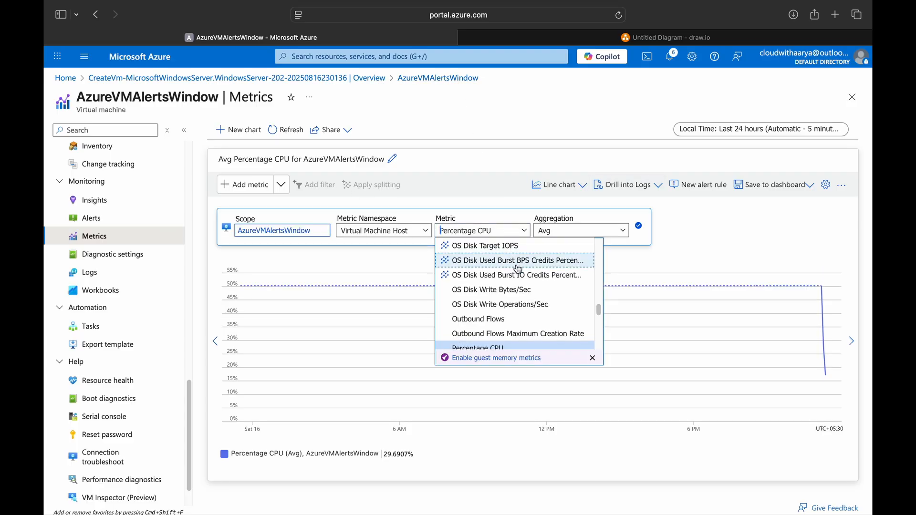
pyautogui.scroll(-3, 519, 290)
pyautogui.scroll(-9, 518, 292)
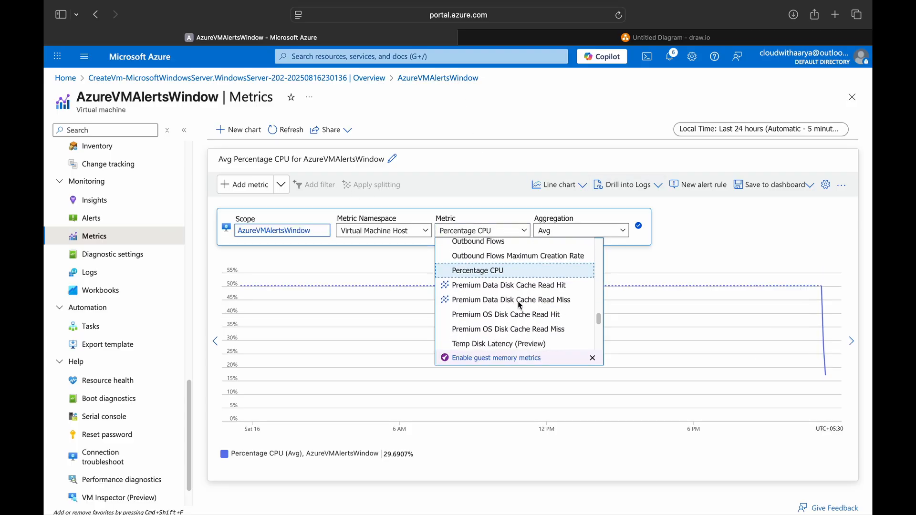
pyautogui.scroll(15, 528, 321)
pyautogui.scroll(5, 529, 321)
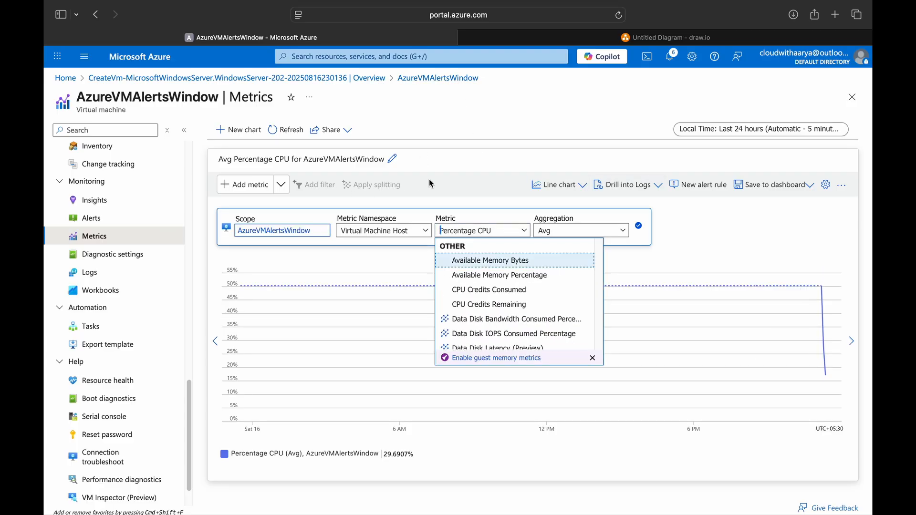
pyautogui.click(122, 201)
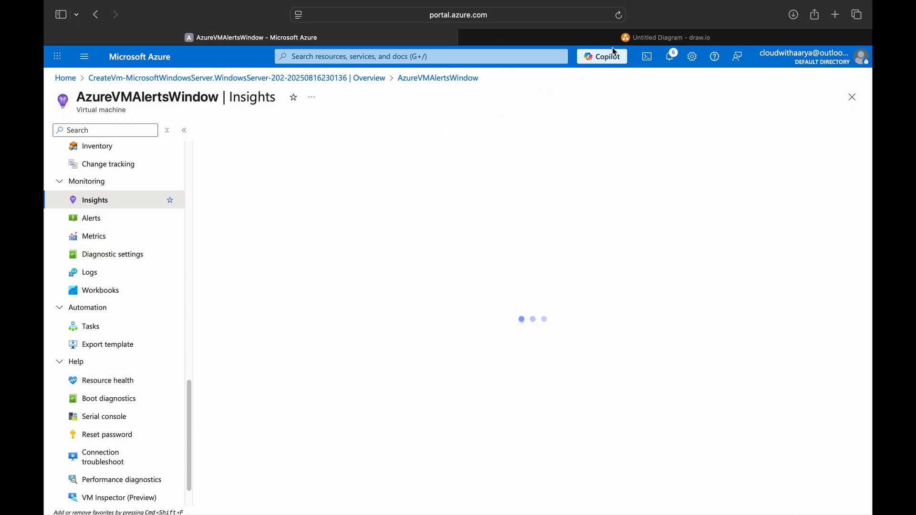
# Step: Enable VM Insights with the existing MSVMI data collection rule and return to portal Home
pyautogui.hotkey('ctrl', 'Tab')
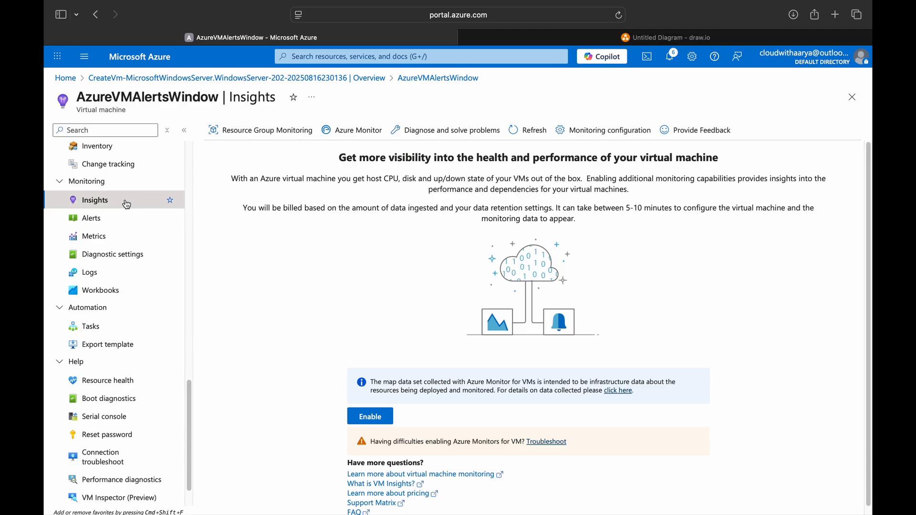
pyautogui.click(370, 417)
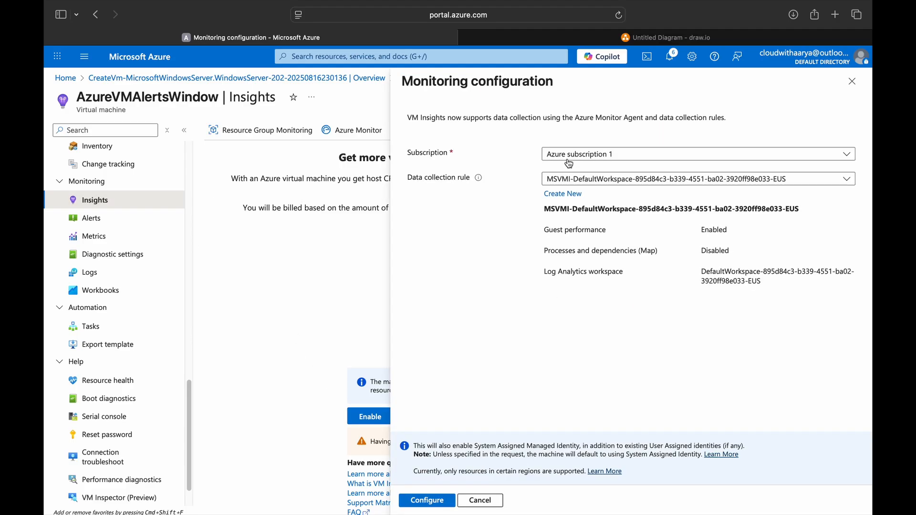
pyautogui.click(578, 181)
pyautogui.click(504, 260)
pyautogui.click(426, 503)
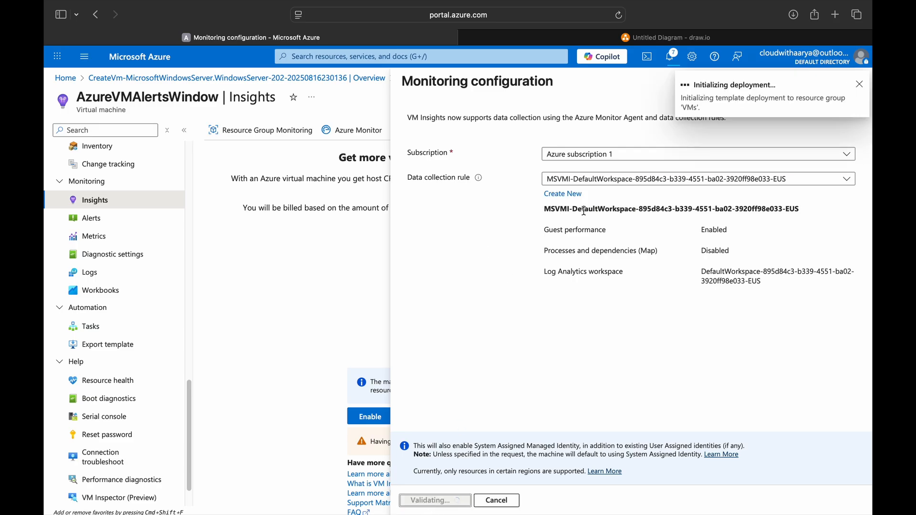
pyautogui.click(141, 57)
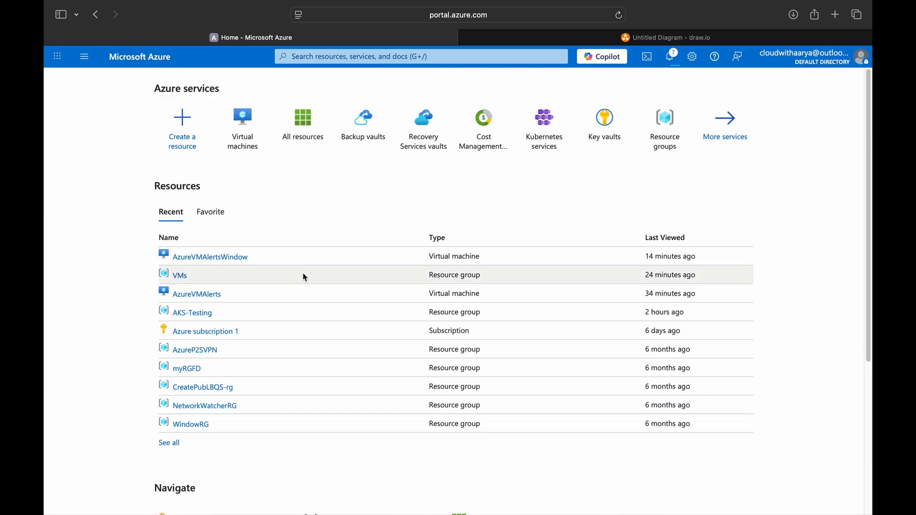
# Step: Open AzureVMAlerts' Insights Performance tab and scroll through its logical disk usage charts
pyautogui.click(193, 294)
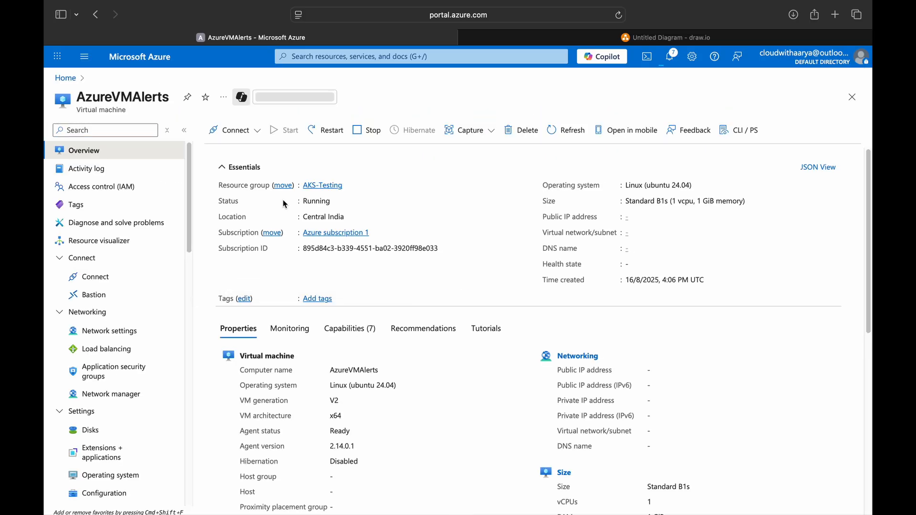
pyautogui.scroll(-10, 125, 281)
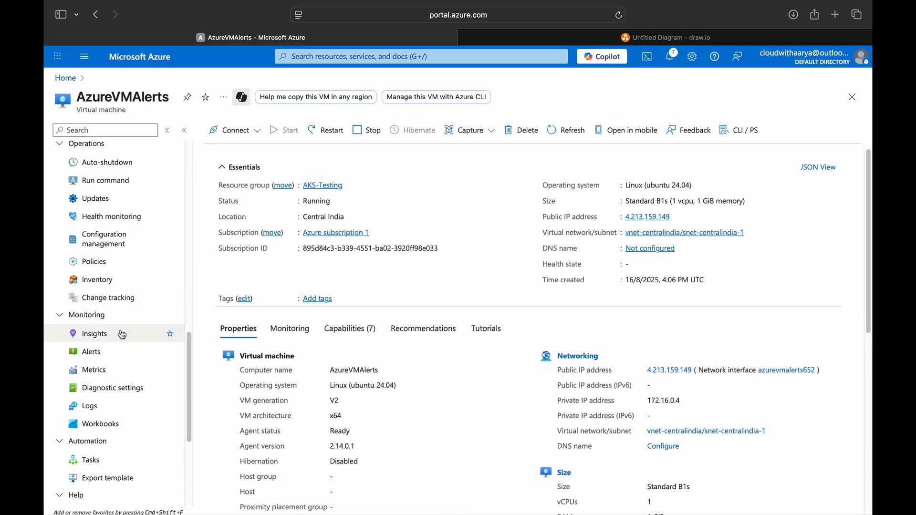
pyautogui.click(125, 336)
pyautogui.click(315, 162)
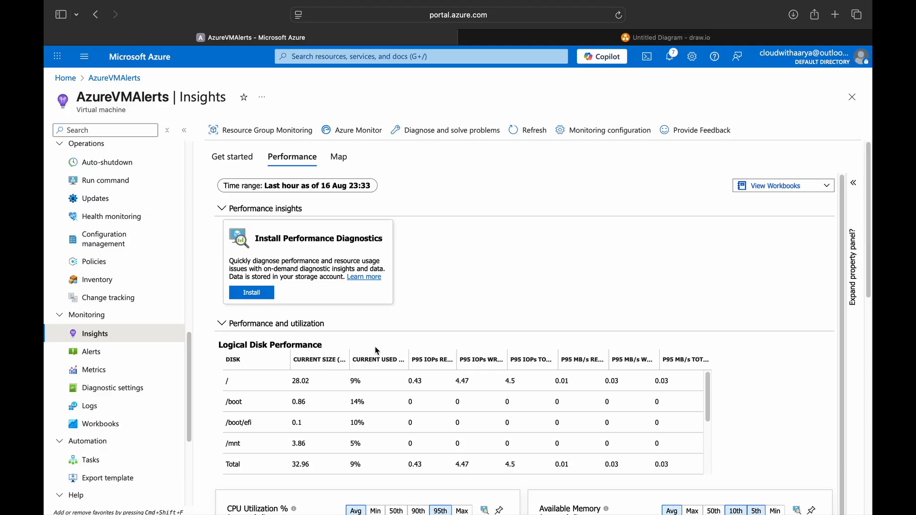
pyautogui.scroll(-5, 527, 291)
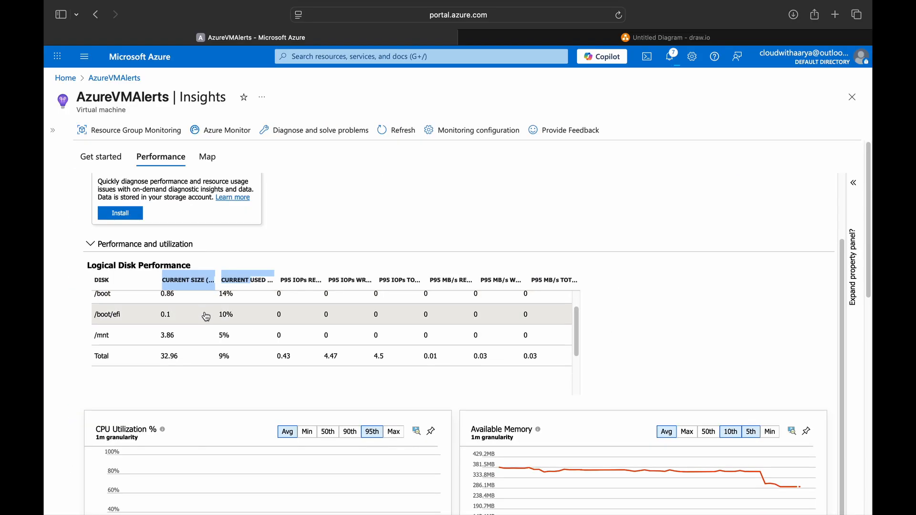
pyautogui.scroll(-1, 350, 412)
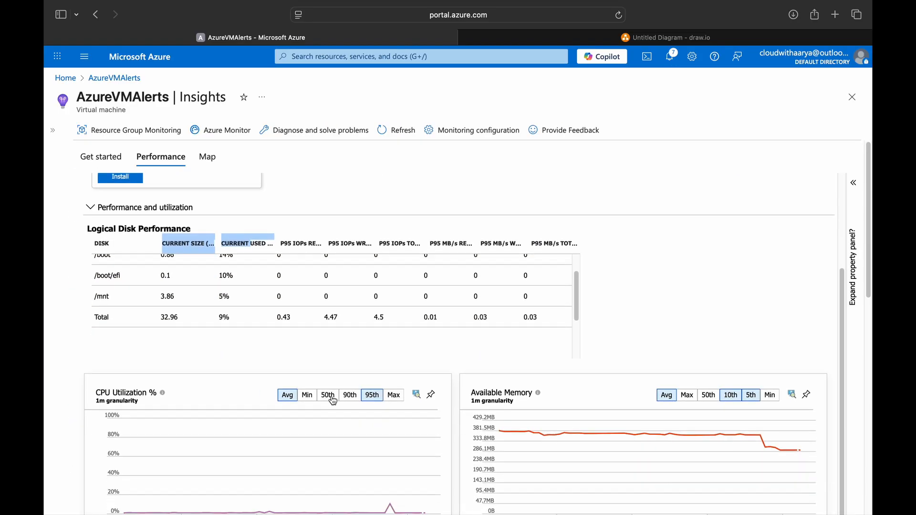
pyautogui.scroll(-3, 592, 367)
pyautogui.scroll(-6, 477, 382)
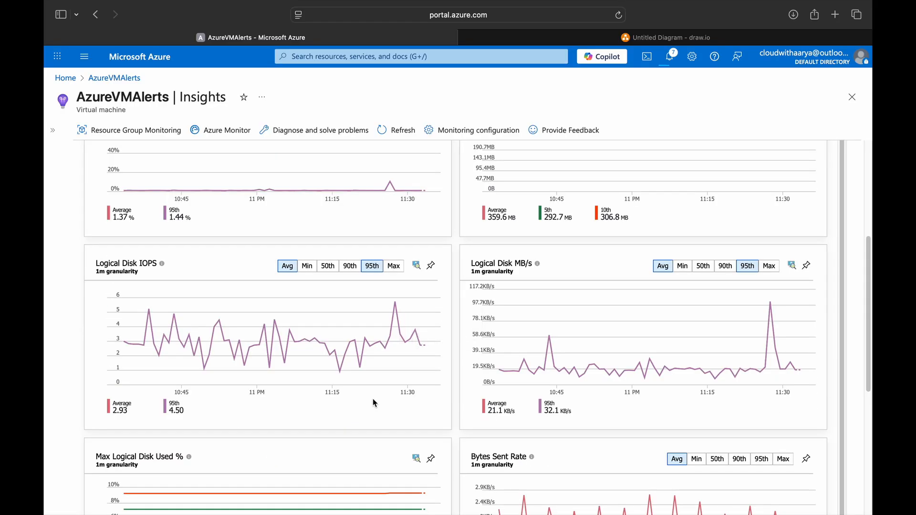
pyautogui.scroll(-8, 477, 372)
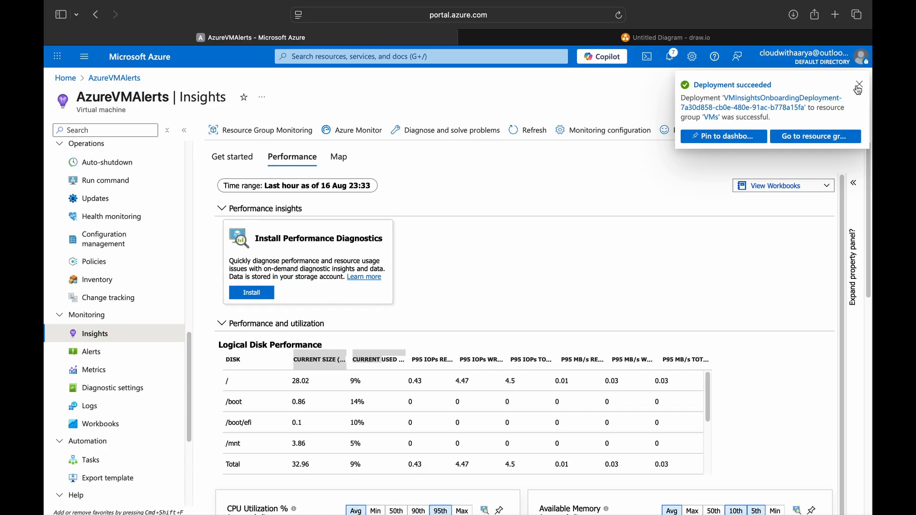
pyautogui.click(859, 90)
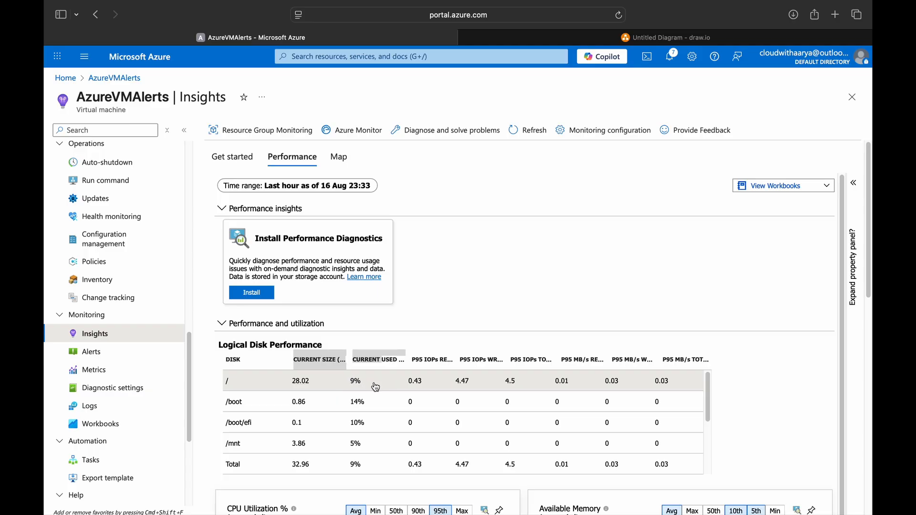
# Step: Confirm AzureMonitorLinuxAgent is listed under AzureVMAlerts' Extensions + applications, discarding the unsaved query
pyautogui.scroll(-2, 117, 375)
pyautogui.click(100, 373)
pyautogui.scroll(10, 98, 351)
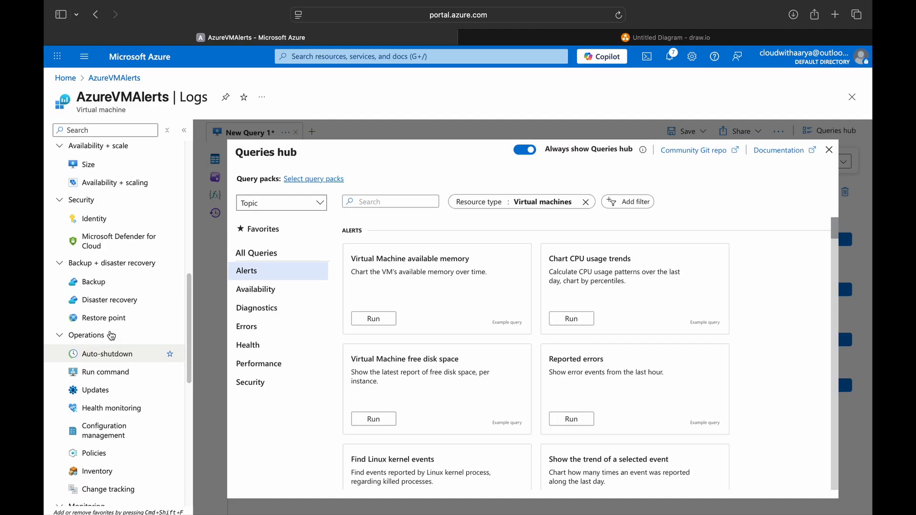
pyautogui.scroll(-8, 96, 351)
pyautogui.scroll(15, 98, 436)
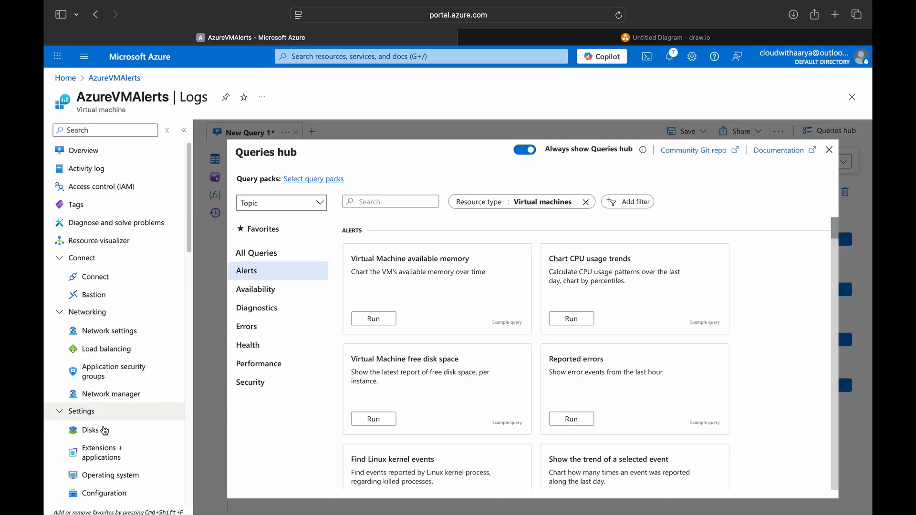
pyautogui.click(101, 453)
pyautogui.click(562, 282)
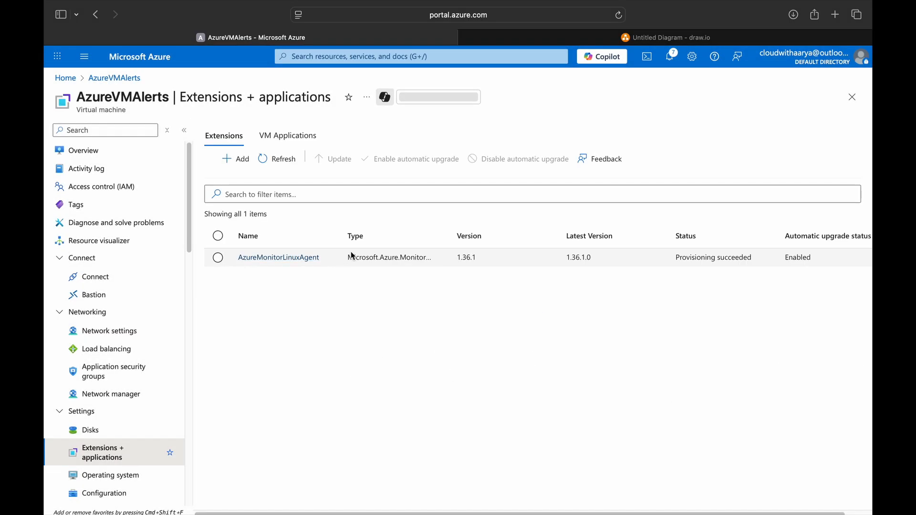
pyautogui.moveTo(341, 240)
pyautogui.mouseDown()
pyautogui.moveTo(353, 241)
pyautogui.moveTo(341, 241)
pyautogui.mouseUp()
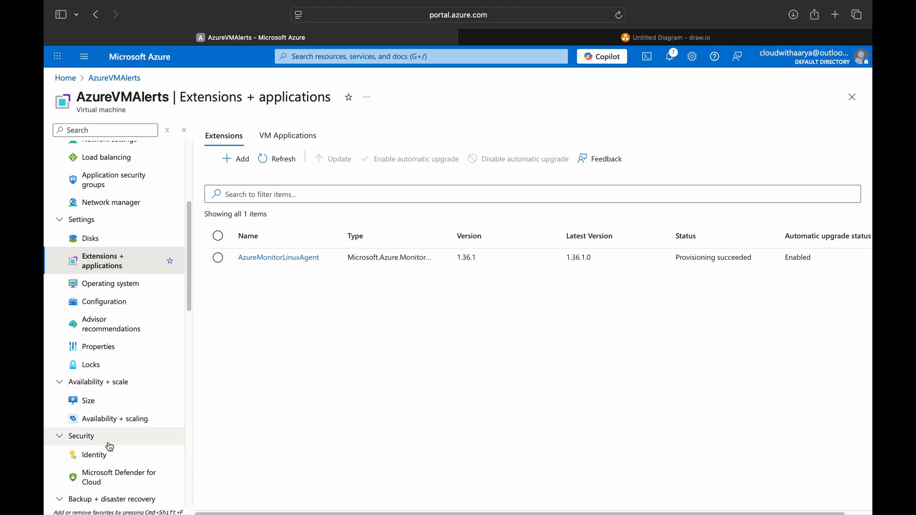
pyautogui.scroll(-4, 108, 384)
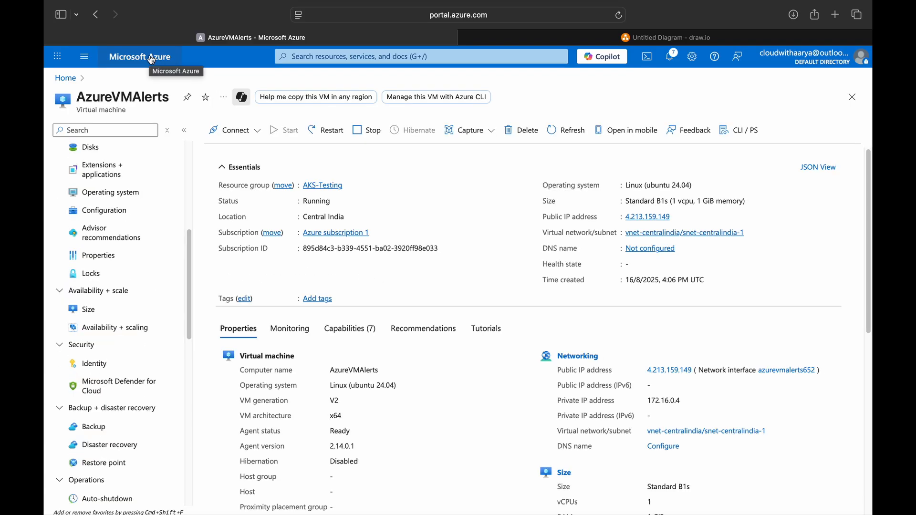
# Step: From Home, review the data collection rules and the DefaultWorkspace Log Analytics workspace
pyautogui.click(152, 60)
pyautogui.click(302, 120)
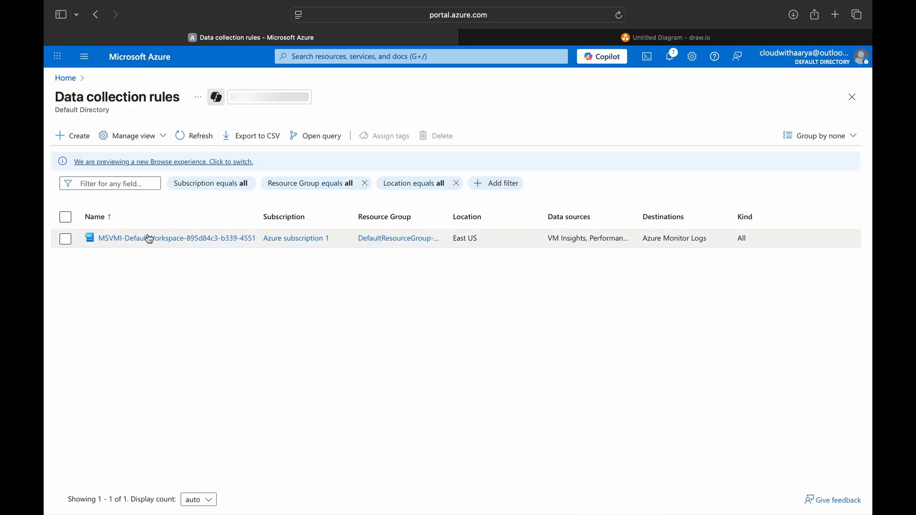
pyautogui.click(151, 62)
pyautogui.click(248, 273)
pyautogui.click(161, 60)
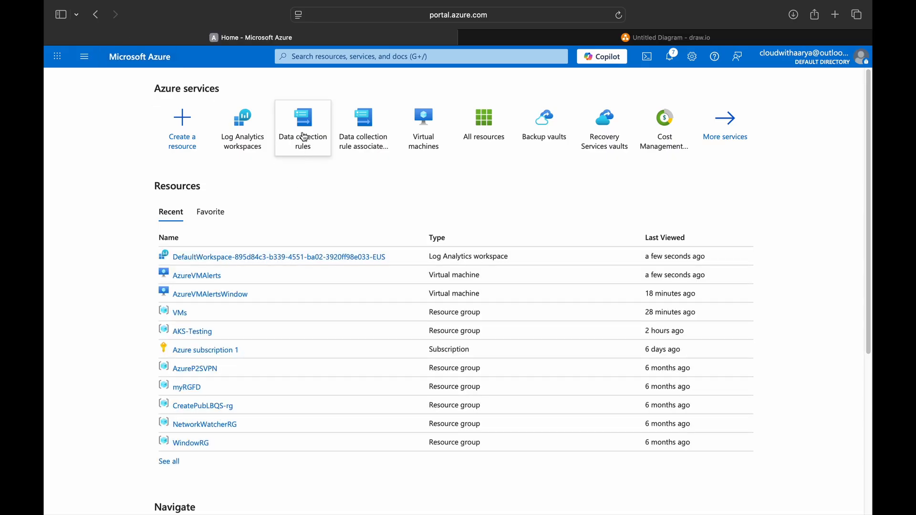
# Step: Reopen the AzureVMAlerts virtual machine and go to its Logs page
pyautogui.click(198, 275)
pyautogui.scroll(-5, 120, 334)
pyautogui.scroll(-3, 121, 342)
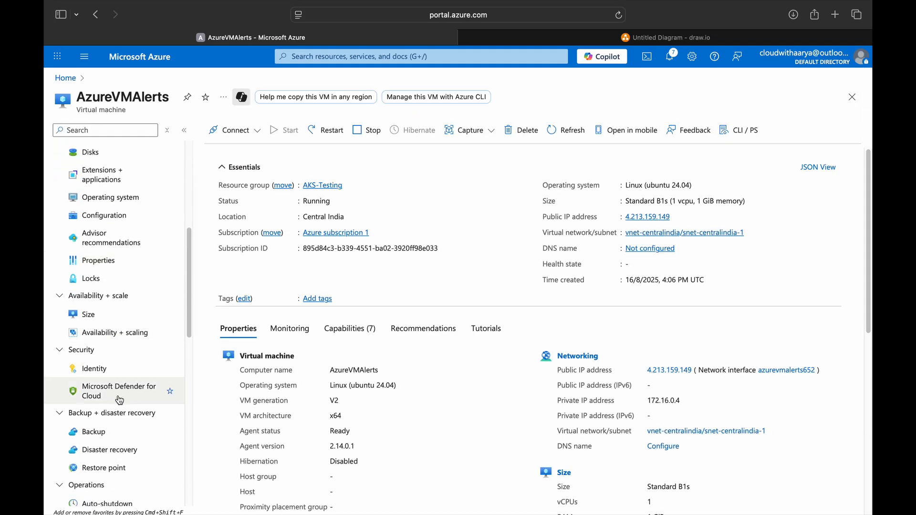
pyautogui.scroll(4, 101, 268)
pyautogui.scroll(-10, 103, 270)
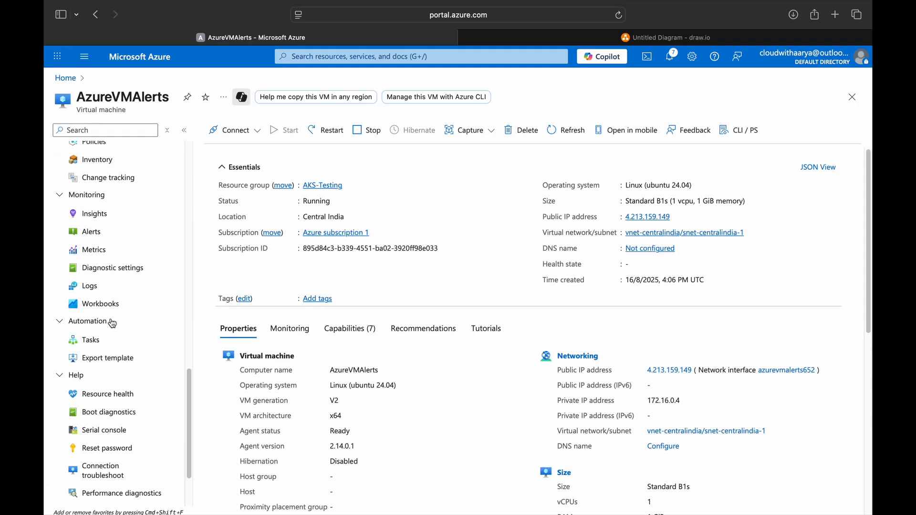
pyautogui.click(119, 290)
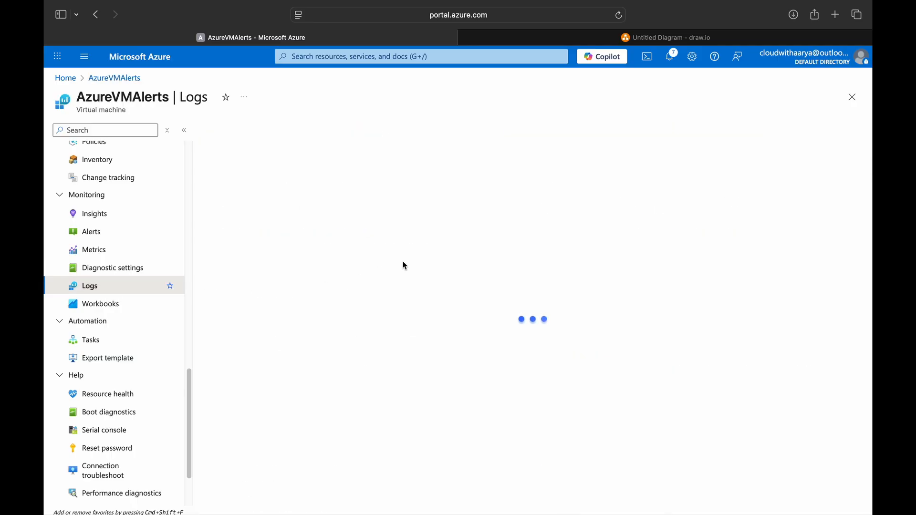
# Step: Switch Logs to KQL mode and rerun the latest InsightsMetrics free-space query from history
pyautogui.click(830, 150)
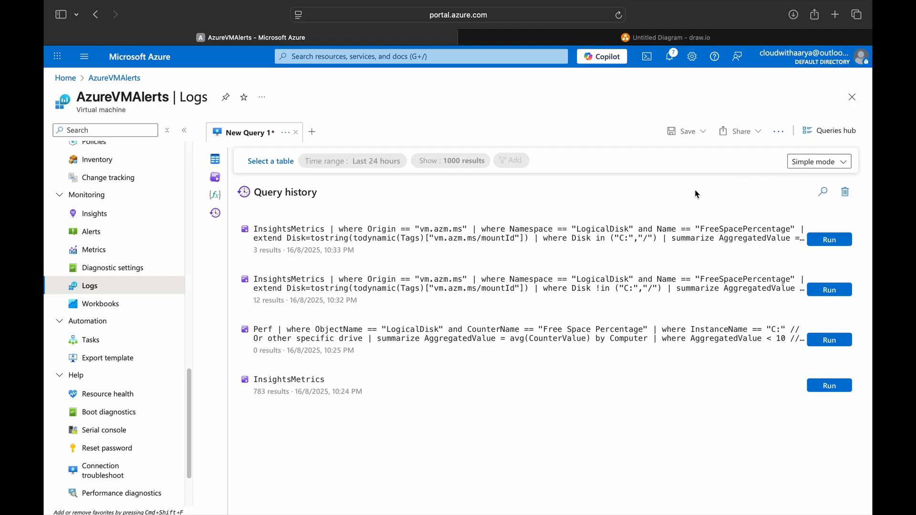
pyautogui.click(813, 161)
pyautogui.click(816, 196)
pyautogui.click(830, 344)
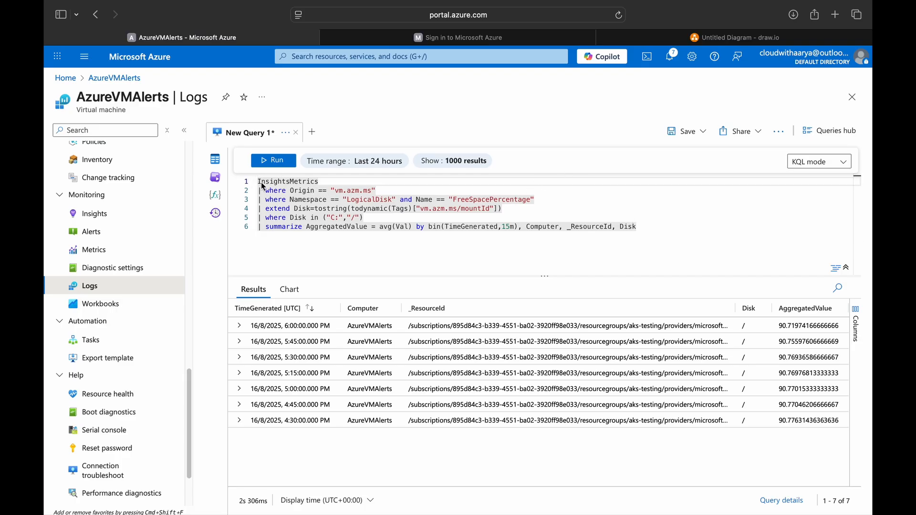
pyautogui.click(319, 186)
pyautogui.moveTo(300, 181)
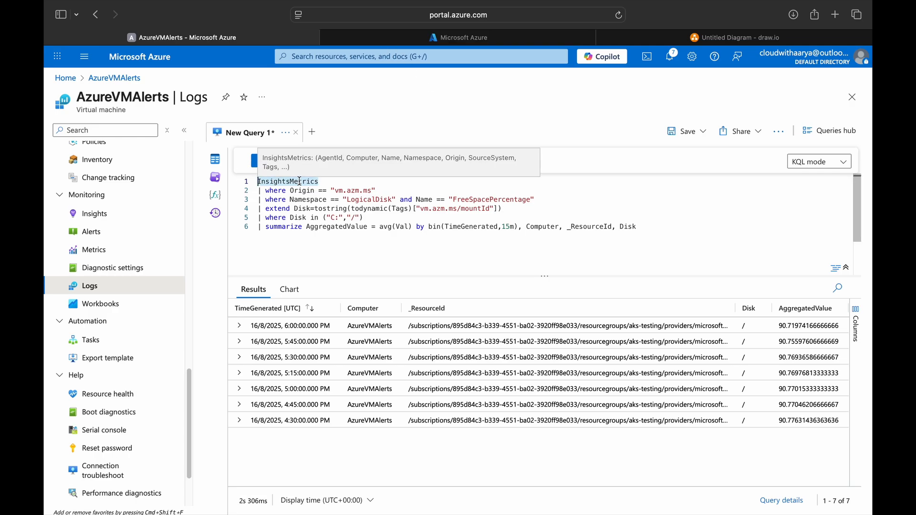
# Step: Filter DefaultWorkspace's tables by 'insight' to find InsightsMetrics, then return to the VM's query tab
pyautogui.click(390, 37)
pyautogui.click(122, 241)
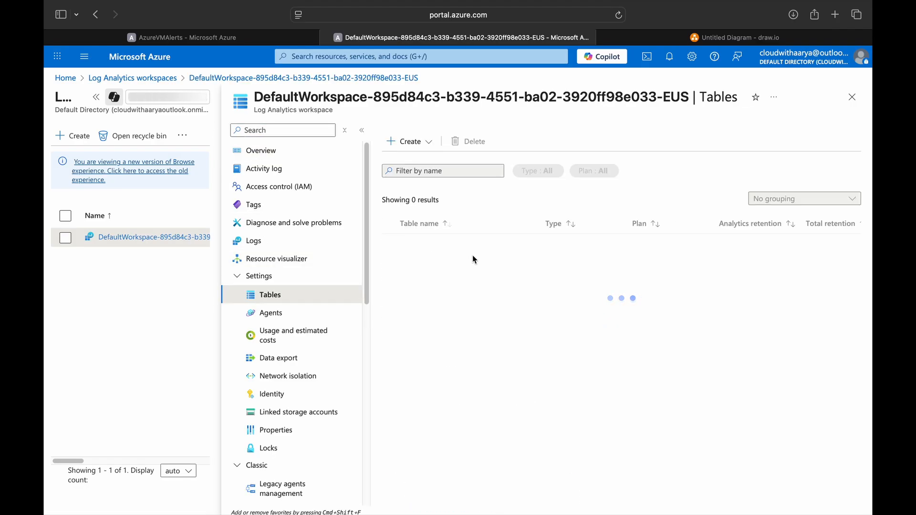
pyautogui.click(244, 36)
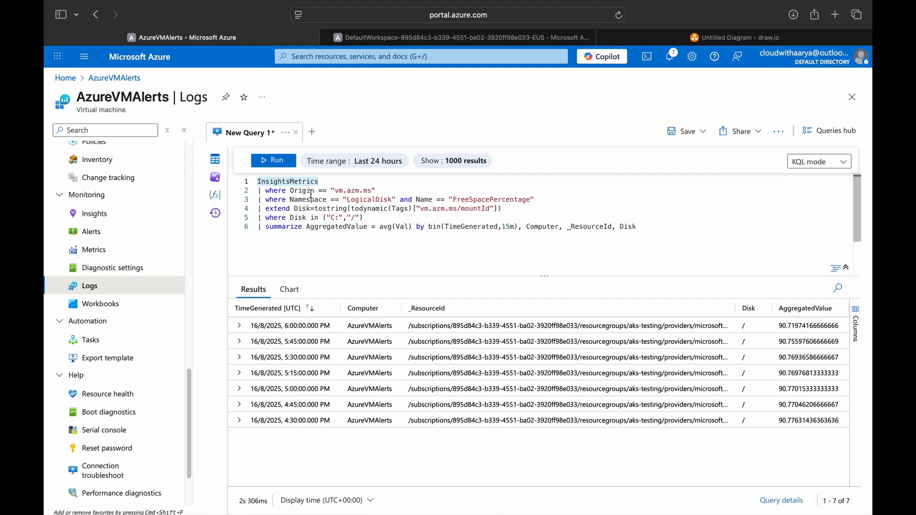
pyautogui.click(420, 38)
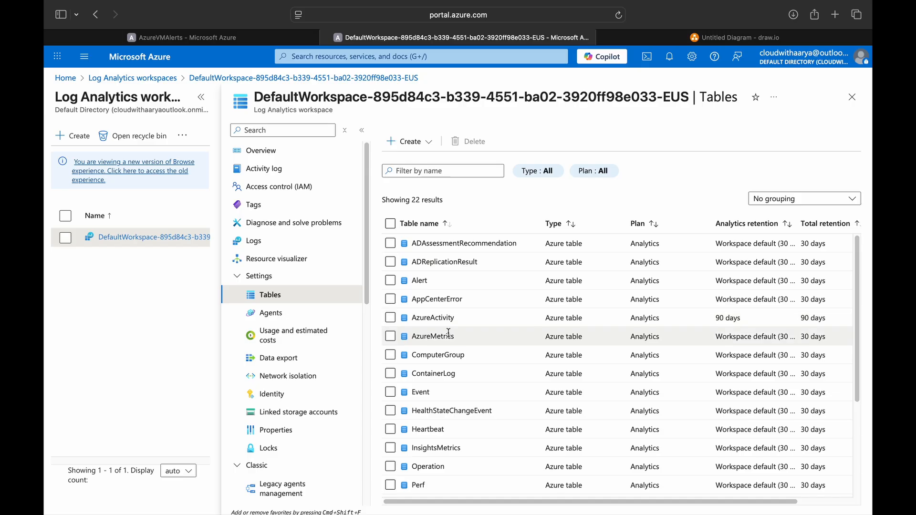
pyautogui.click(439, 173)
pyautogui.write('insight')
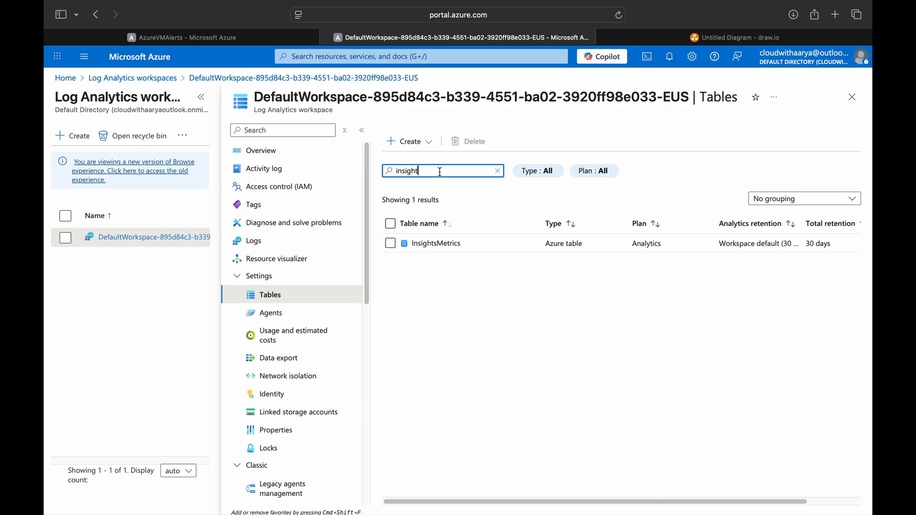
pyautogui.click(201, 97)
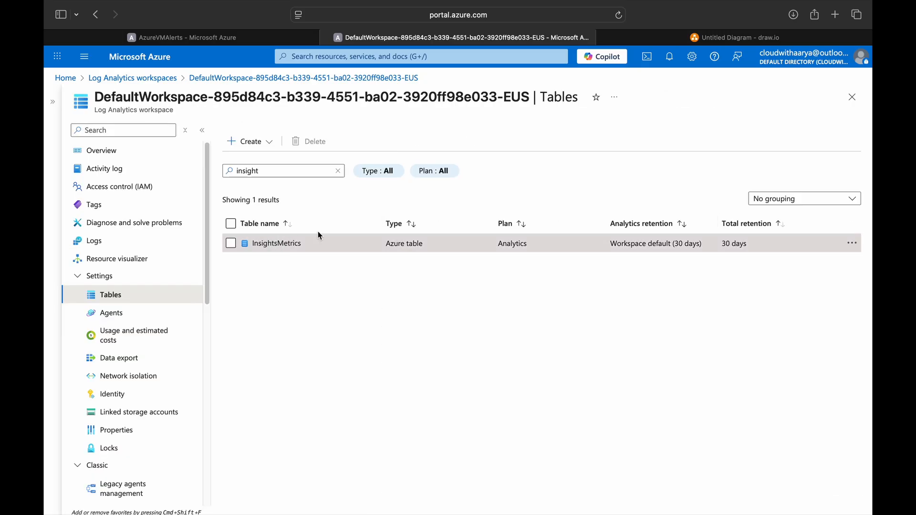
pyautogui.doubleClick(269, 243)
pyautogui.hotkey('ctrl', 'shift', 'Tab')
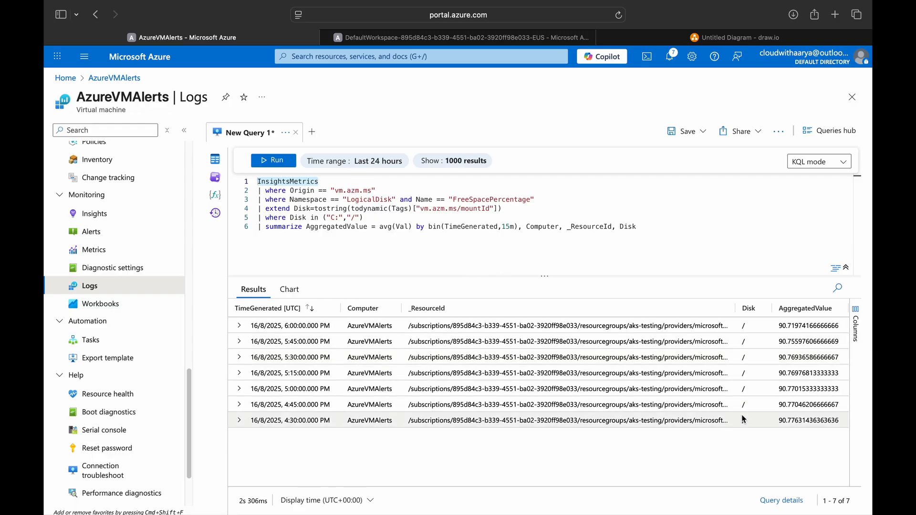
# Step: Change line 5 to Disk in ("/", "/mnt") and rerun: /mnt near 99.99%, / near 90.7%
pyautogui.click(344, 221)
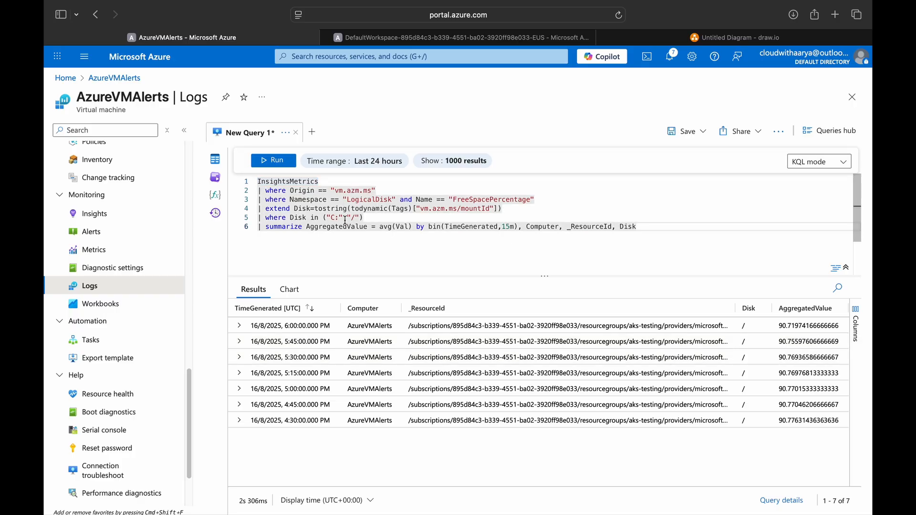
pyautogui.click(329, 219)
pyautogui.moveTo(329, 220); pyautogui.dragTo(327, 220)
pyautogui.press('Delete')
pyautogui.press('Delete')
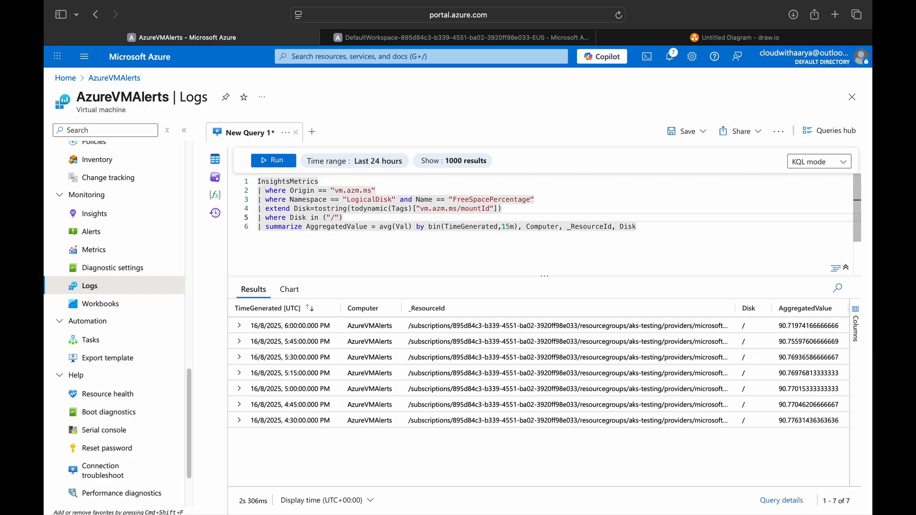
pyautogui.write(', ')
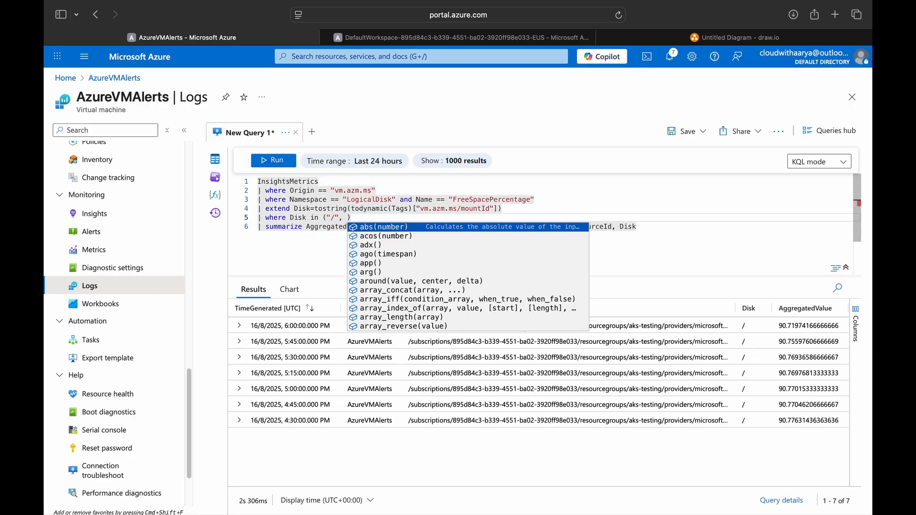
pyautogui.write('"/mnt')
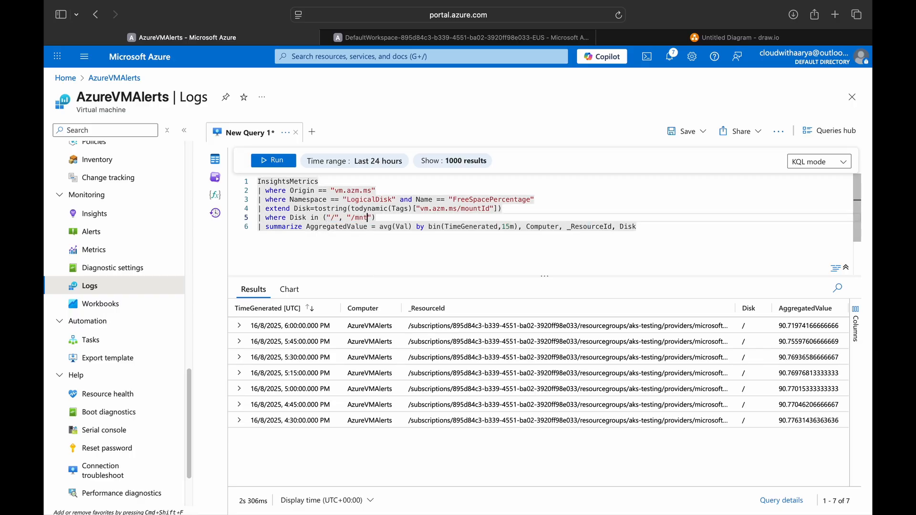
pyautogui.hotkey('shift', 'Return')
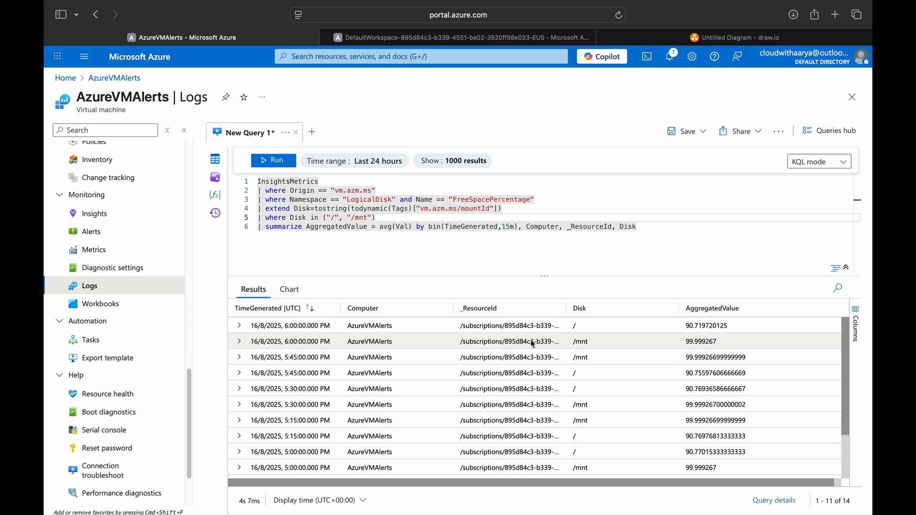
pyautogui.click(668, 315)
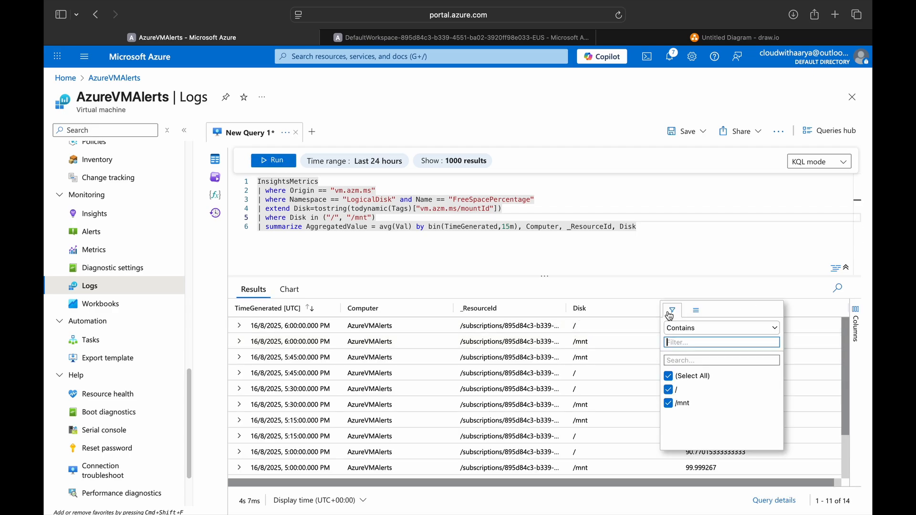
pyautogui.click(453, 200)
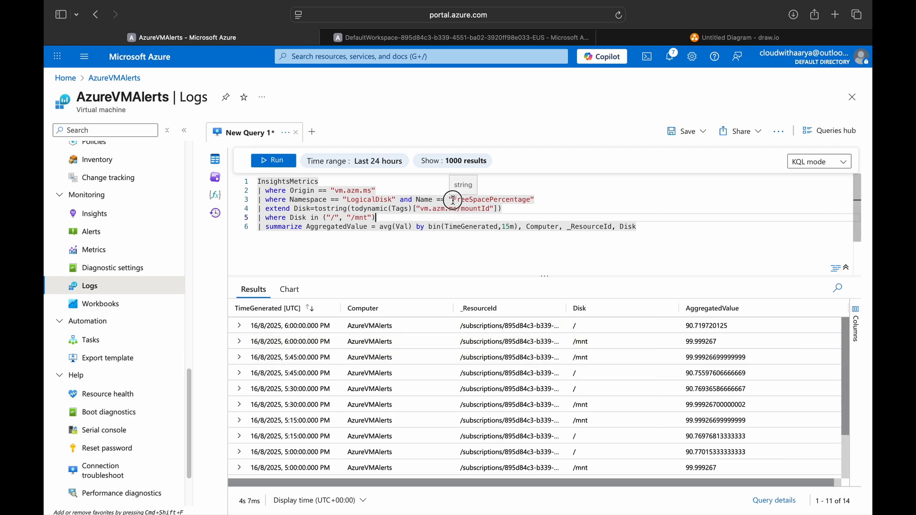
pyautogui.moveTo(453, 199); pyautogui.dragTo(531, 199)
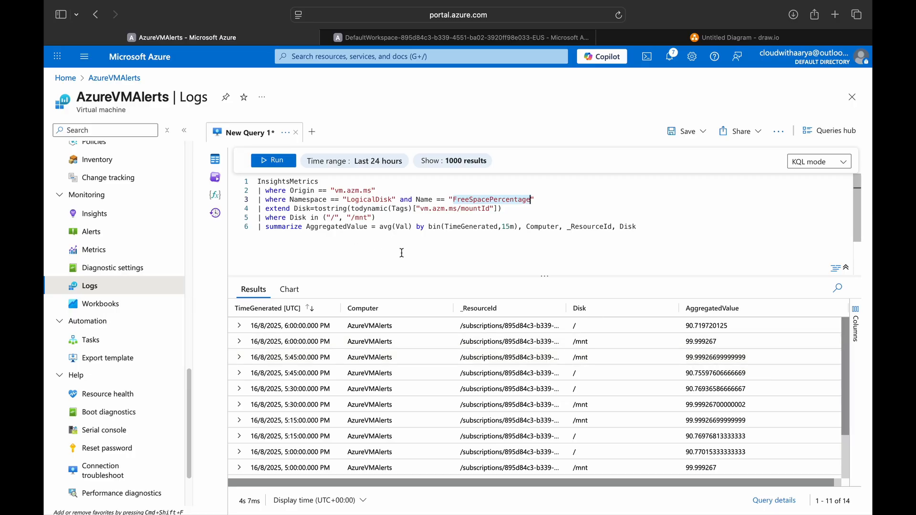
# Step: Create a new alert rule from the query, split by the Computer dimension
pyautogui.click(779, 131)
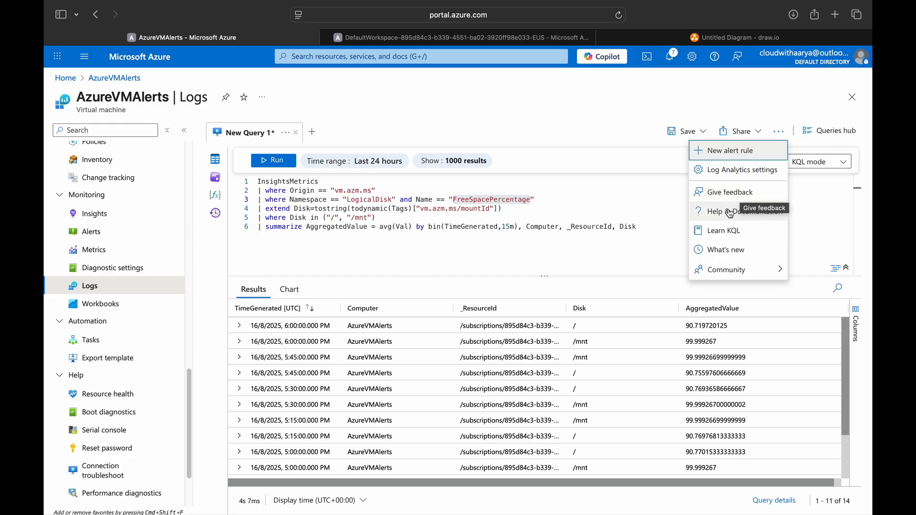
pyautogui.click(729, 150)
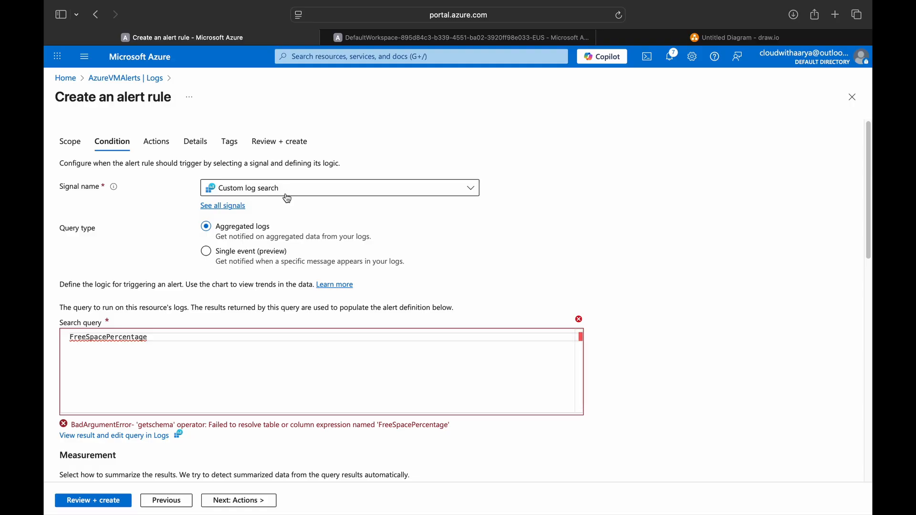
pyautogui.scroll(-4, 243, 322)
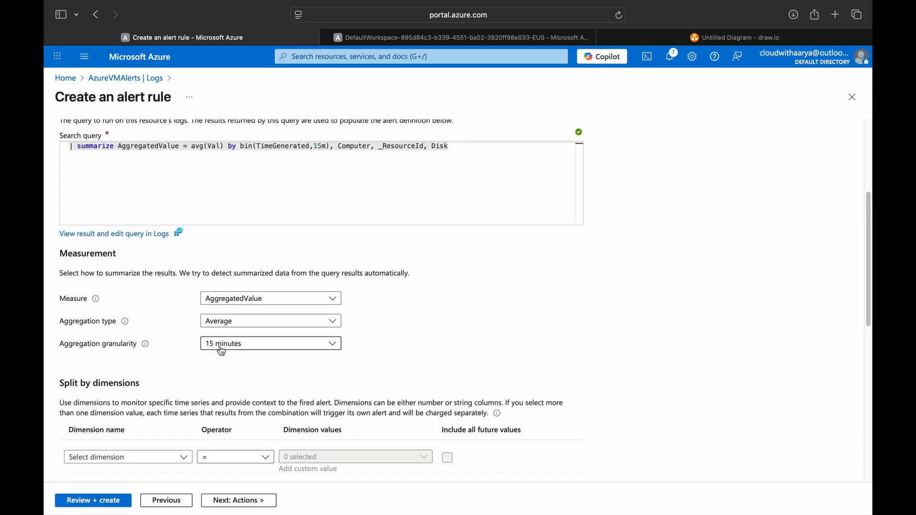
pyautogui.scroll(-4, 196, 206)
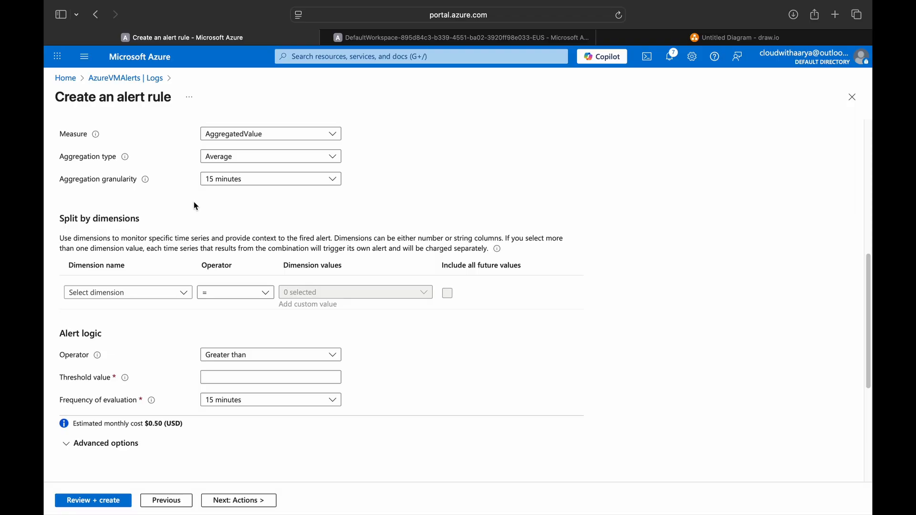
pyautogui.click(174, 293)
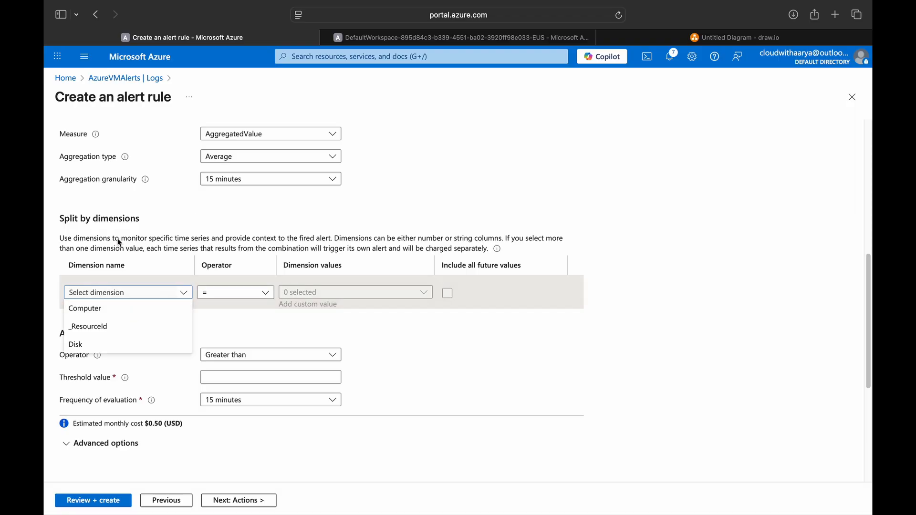
pyautogui.click(128, 318)
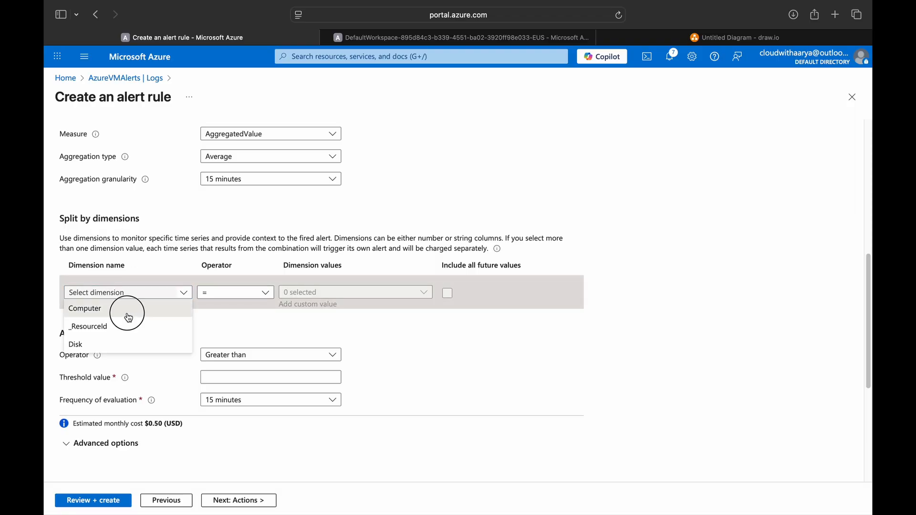
pyautogui.click(338, 293)
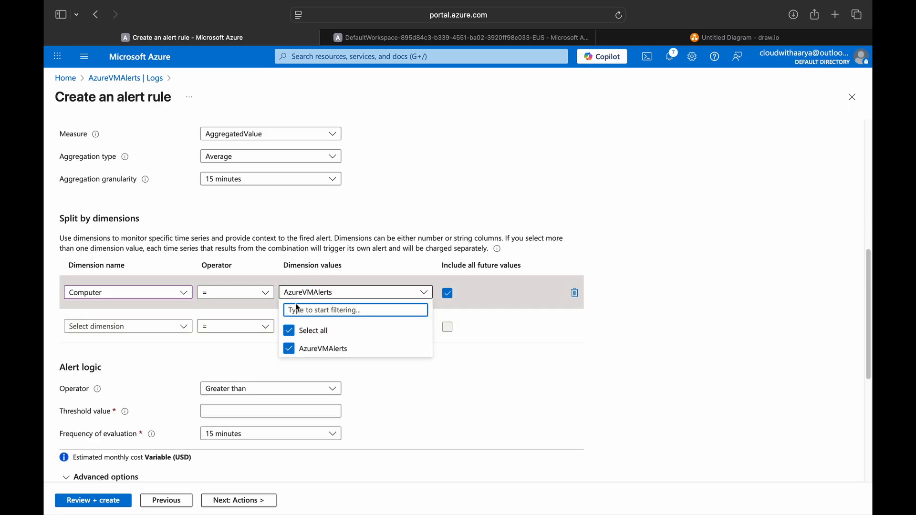
pyautogui.click(454, 368)
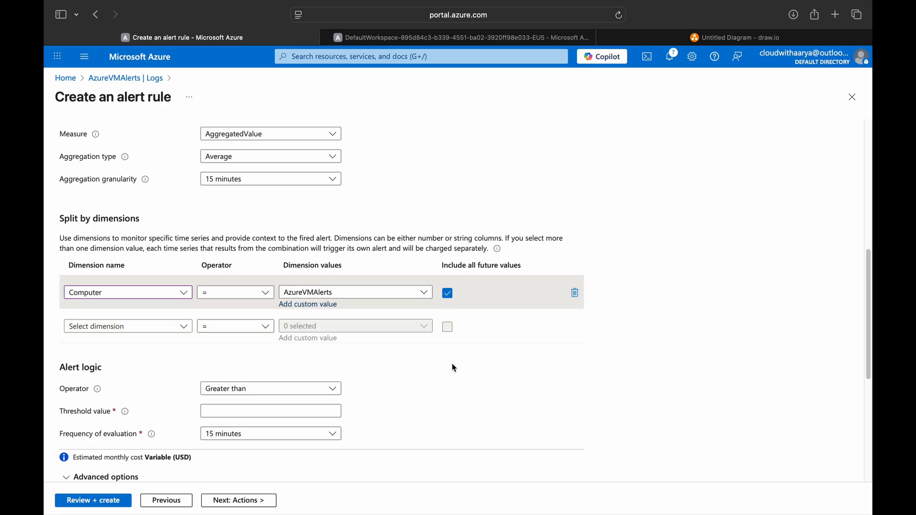
pyautogui.scroll(-5, 454, 368)
pyautogui.scroll(6, 231, 299)
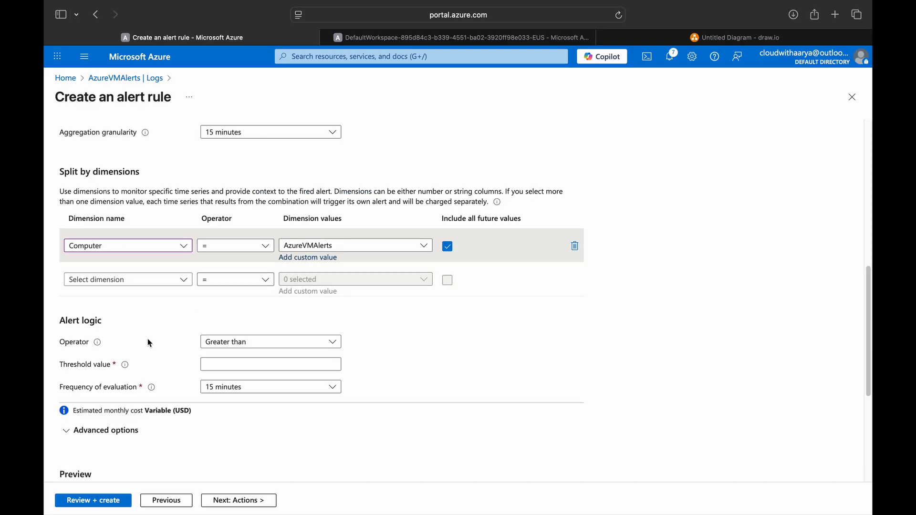
pyautogui.scroll(-5, 342, 313)
pyautogui.scroll(15, 340, 319)
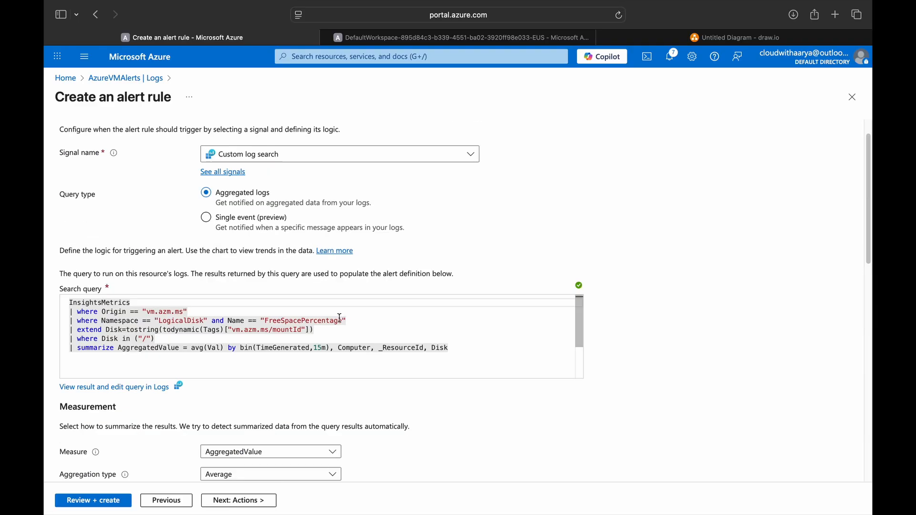
pyautogui.scroll(-2, 387, 364)
pyautogui.scroll(3, 372, 364)
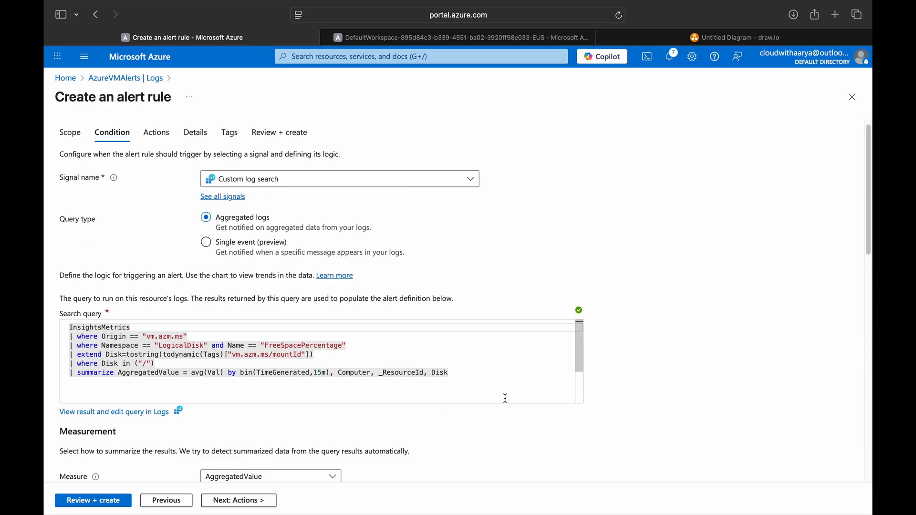
pyautogui.scroll(-5, 468, 403)
pyautogui.scroll(-8, 493, 389)
# Step: Set the alert to fire when the value is less than or equal to 10
pyautogui.click(284, 246)
pyautogui.click(253, 314)
pyautogui.click(253, 265)
pyautogui.write('10')
pyautogui.scroll(-3, 582, 364)
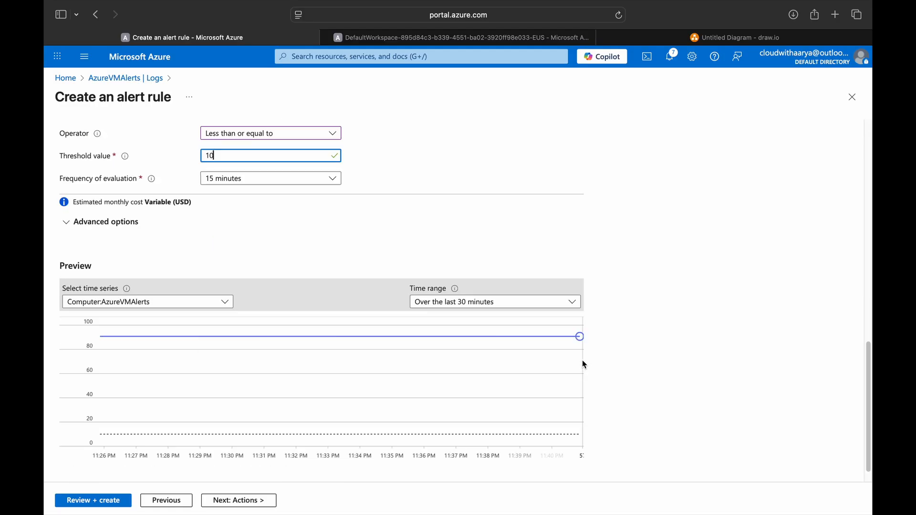
pyautogui.scroll(5, 137, 384)
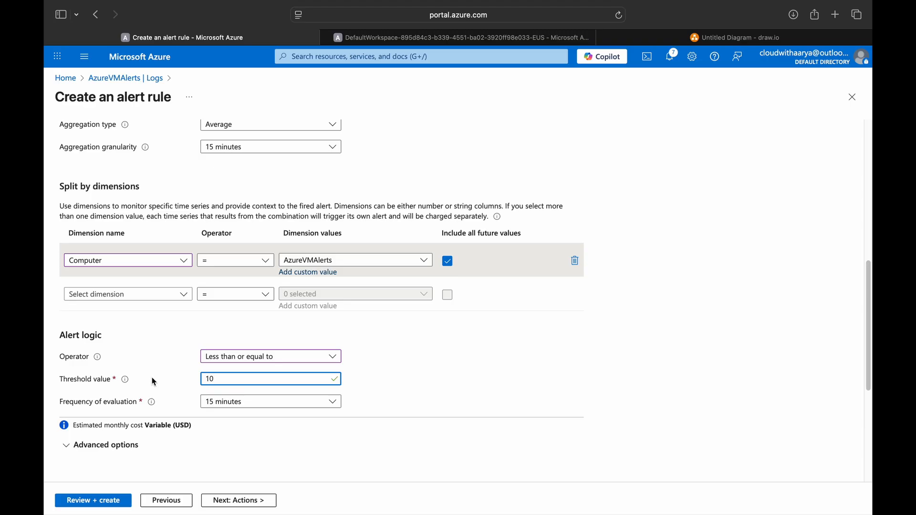
pyautogui.scroll(-5, 204, 409)
pyautogui.click(237, 499)
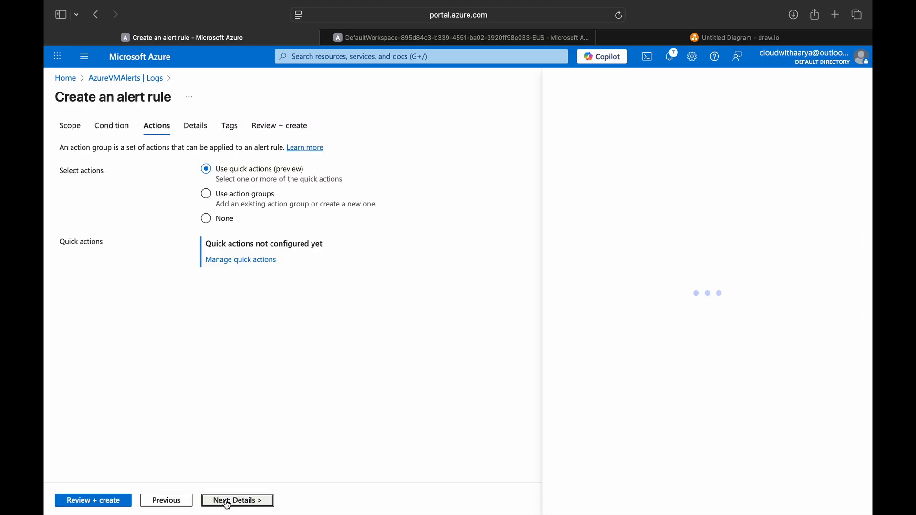
# Step: Attach the action group, name the rule 'Root Disk space less than 15 percent', then review and create it
pyautogui.click(219, 203)
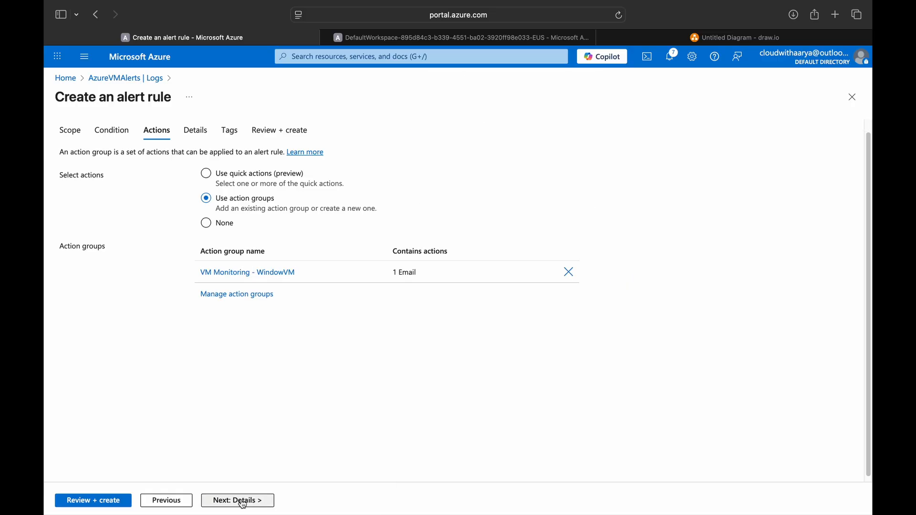
pyautogui.click(242, 504)
pyautogui.click(249, 309)
pyautogui.write('Root Disk space less than 15 percent')
pyautogui.click(232, 501)
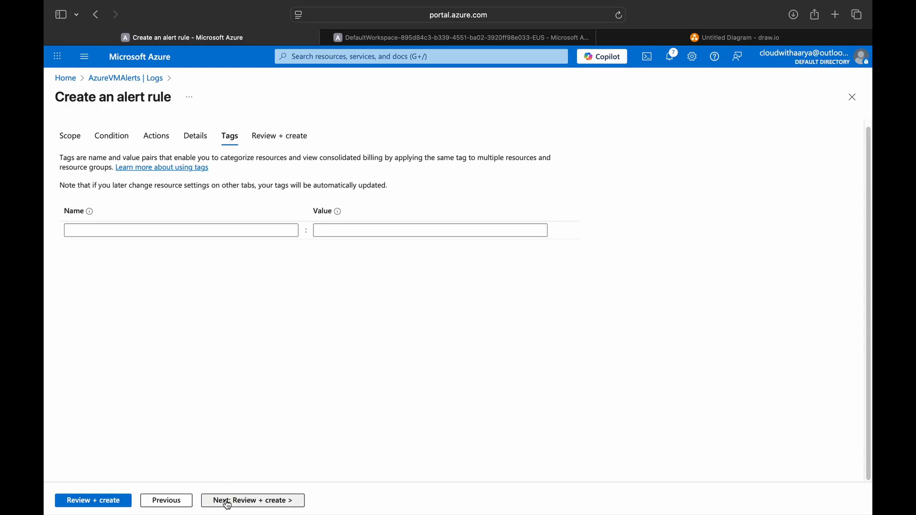
pyautogui.click(112, 505)
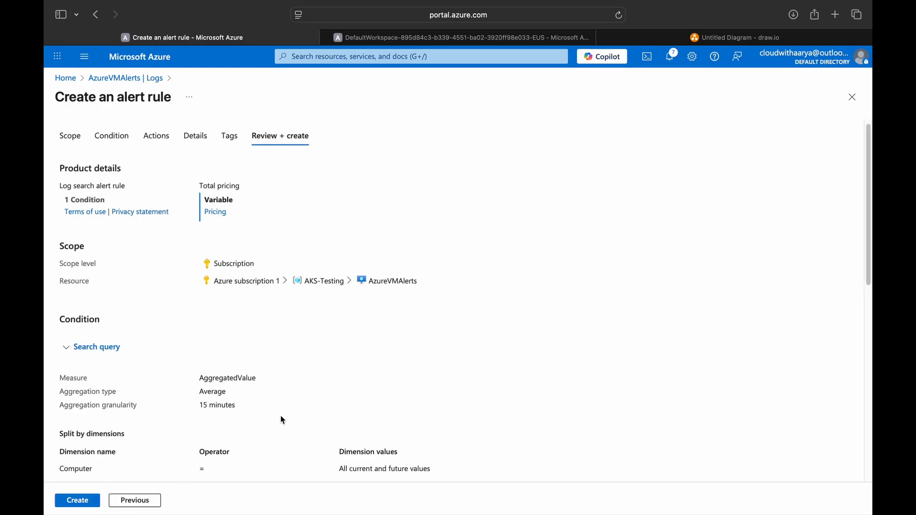
pyautogui.click(73, 499)
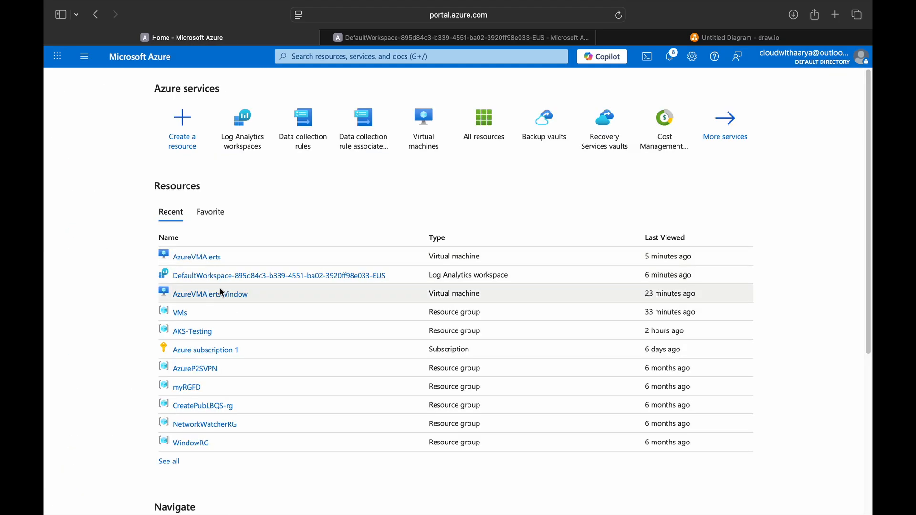
# Step: Open AzureVMAlertsWindow's Insights performance view and check C: and D: disk usage (D: 13% used)
pyautogui.click(224, 295)
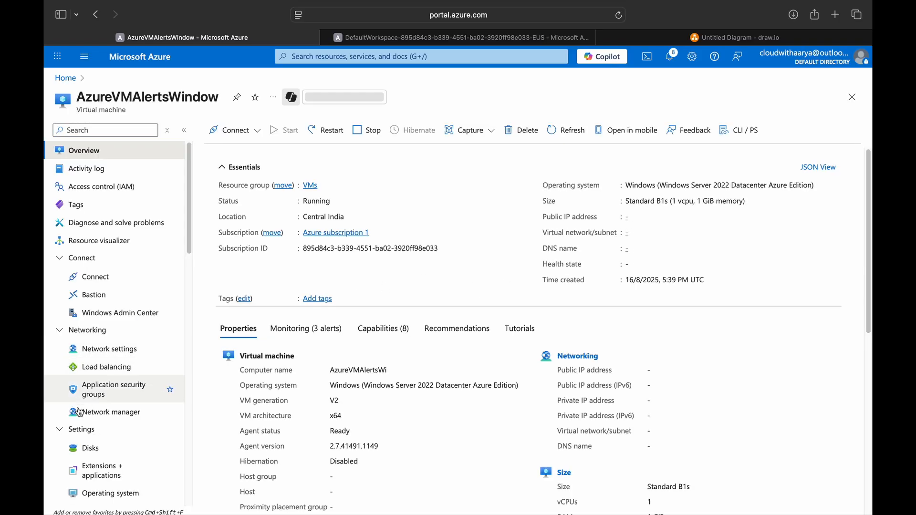
pyautogui.scroll(-5, 107, 406)
pyautogui.scroll(-5, 105, 400)
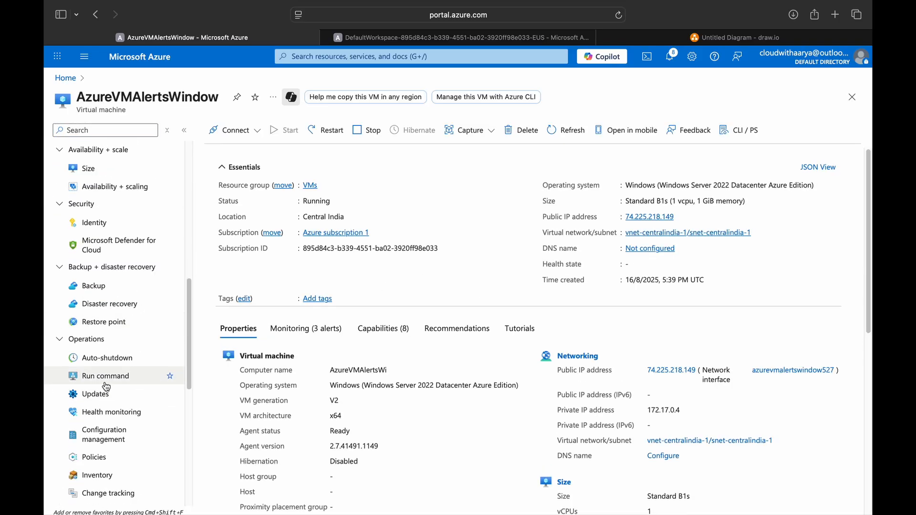
pyautogui.scroll(-5, 102, 321)
pyautogui.click(139, 314)
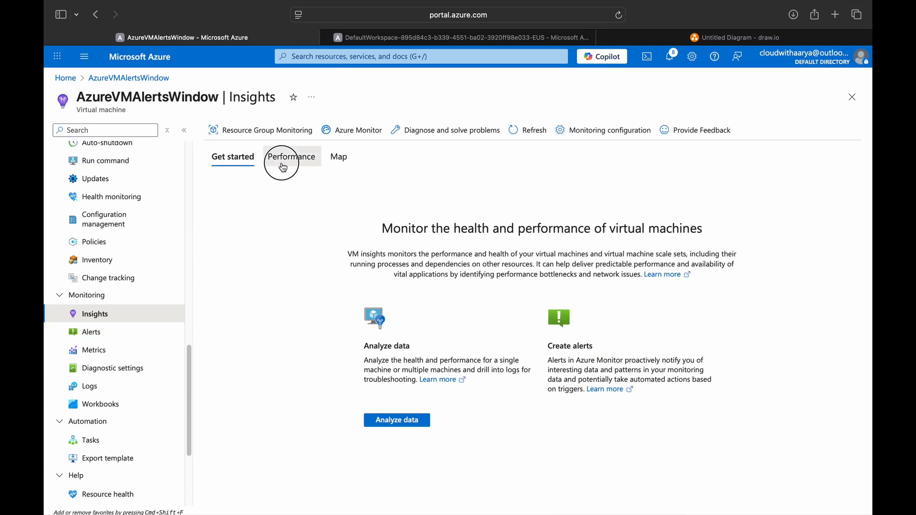
pyautogui.click(279, 164)
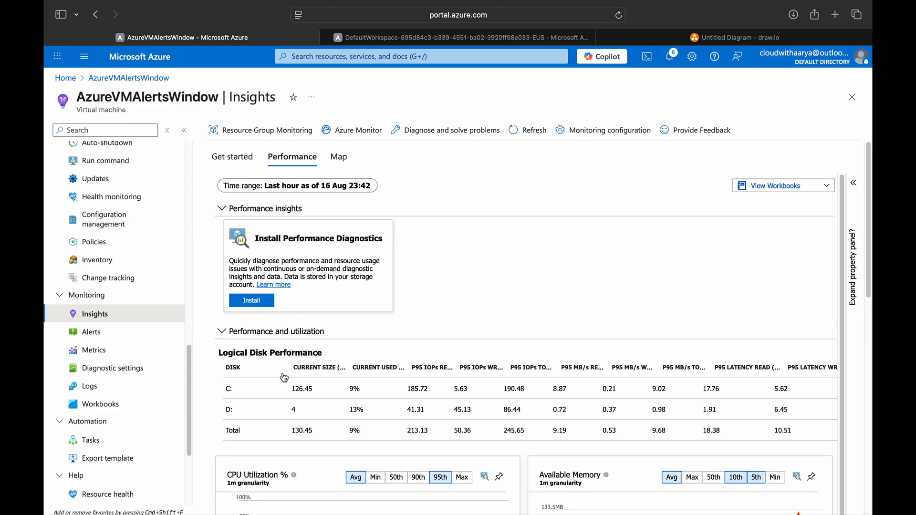
pyautogui.doubleClick(229, 389)
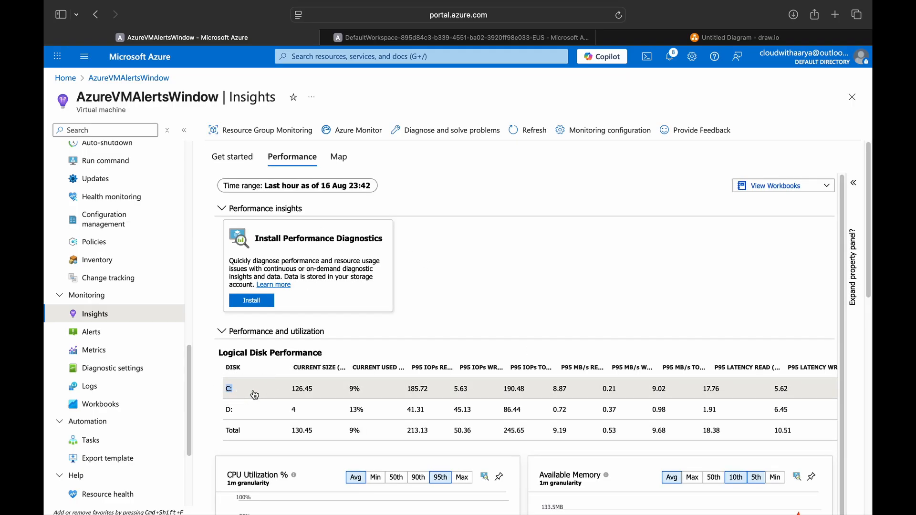
pyautogui.click(351, 407)
pyautogui.doubleClick(228, 411)
pyautogui.doubleClick(354, 411)
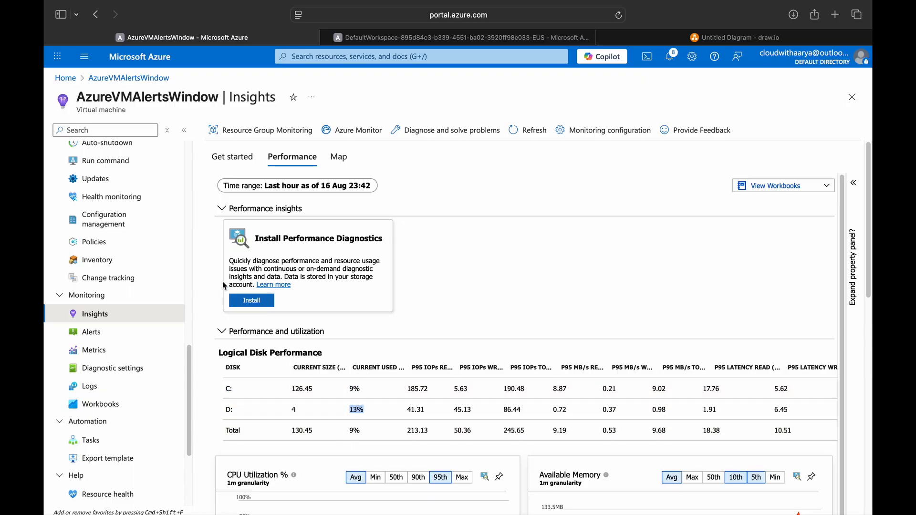
pyautogui.scroll(10, 104, 362)
pyautogui.scroll(-2, 127, 266)
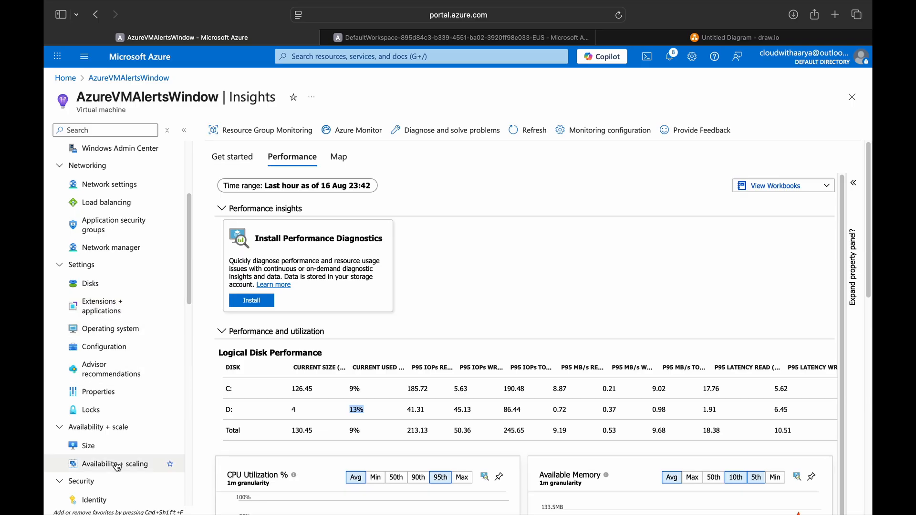
# Step: Check the VM's Extensions + applications, then open its Logs page
pyautogui.click(90, 307)
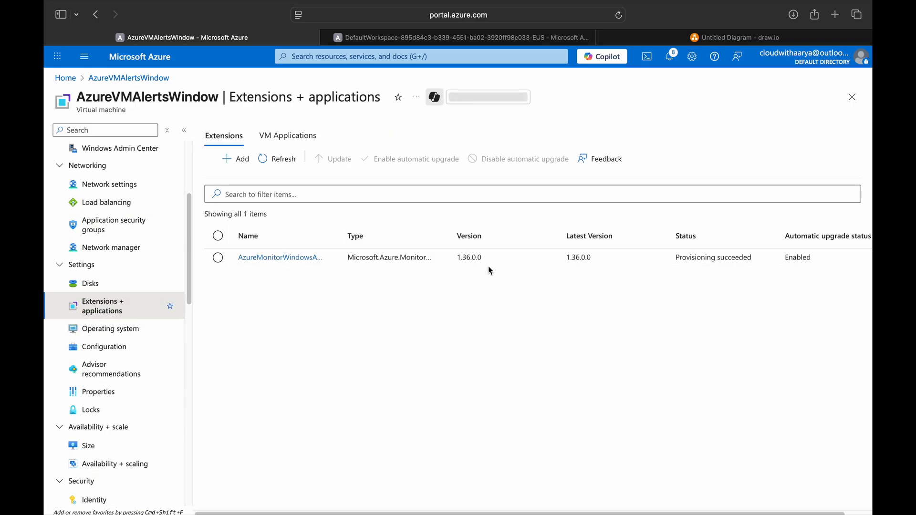
pyautogui.scroll(-8, 127, 381)
pyautogui.click(116, 452)
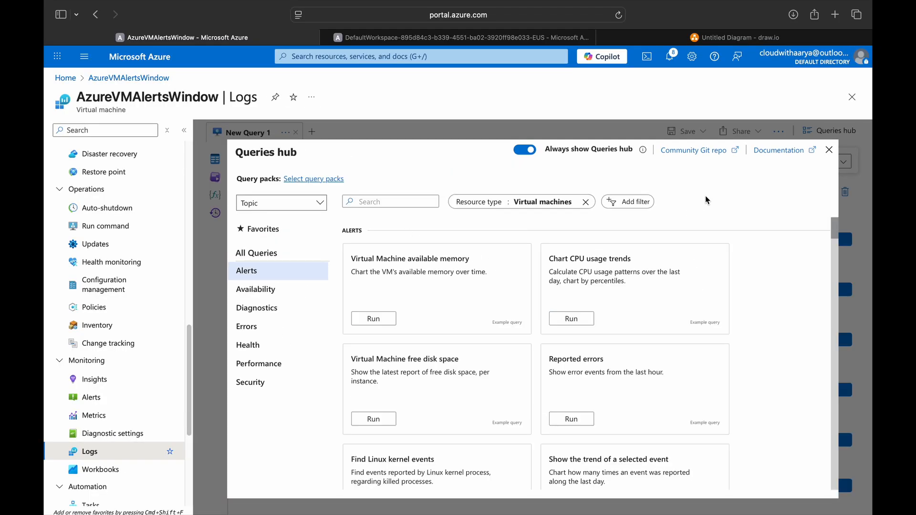
# Step: In KQL mode, rerun the history free-space query with the disk filter changed to ("C", "D")
pyautogui.click(829, 150)
pyautogui.click(844, 161)
pyautogui.click(811, 197)
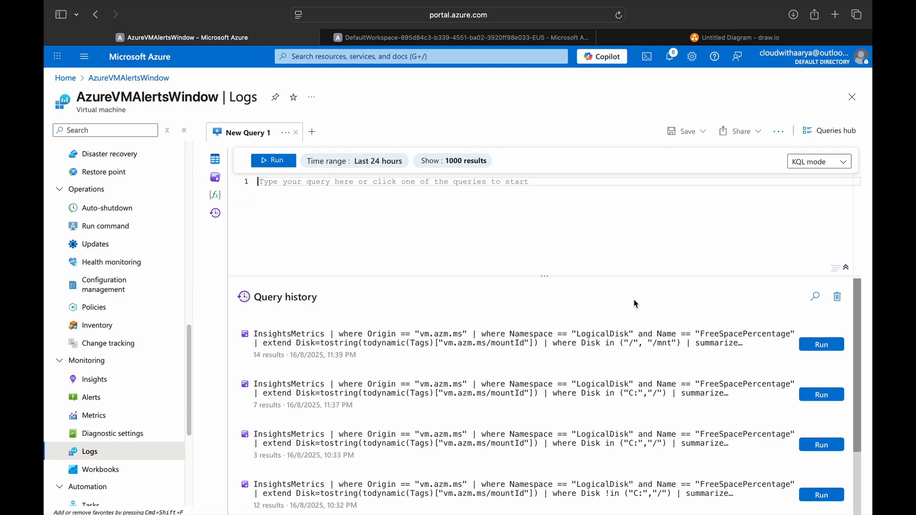
pyautogui.click(821, 344)
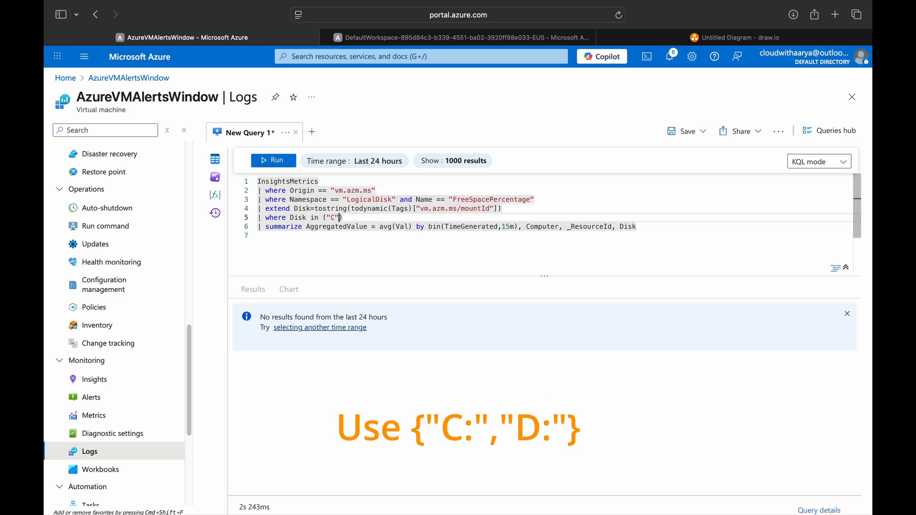
pyautogui.write(', "D')
pyautogui.hotkey('shift', 'Return')
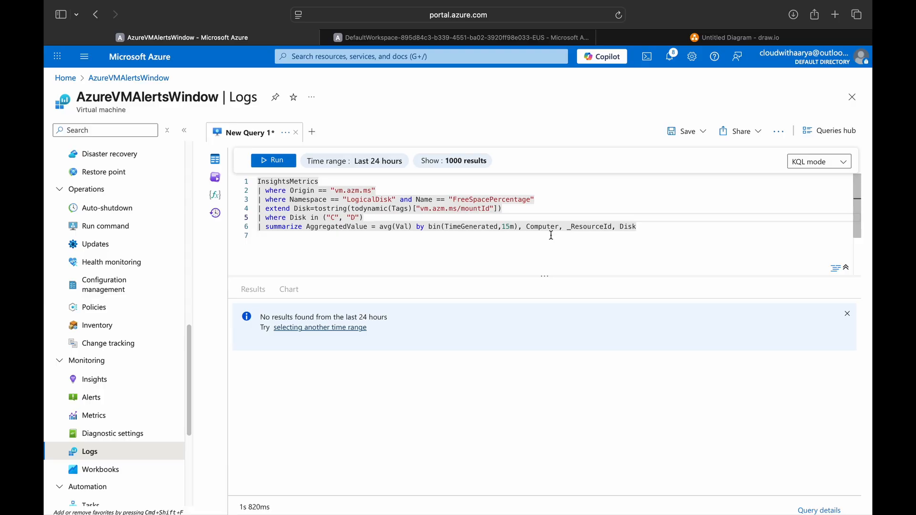
pyautogui.click(269, 161)
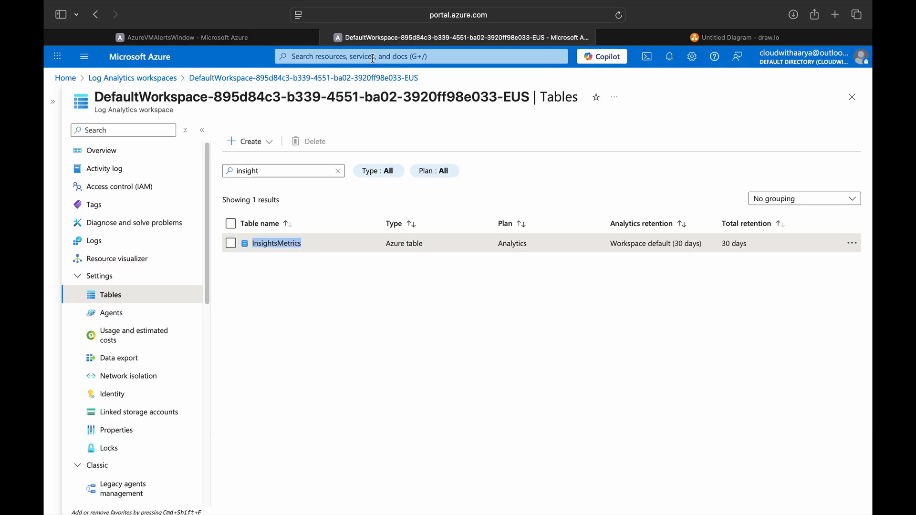
pyautogui.click(373, 59)
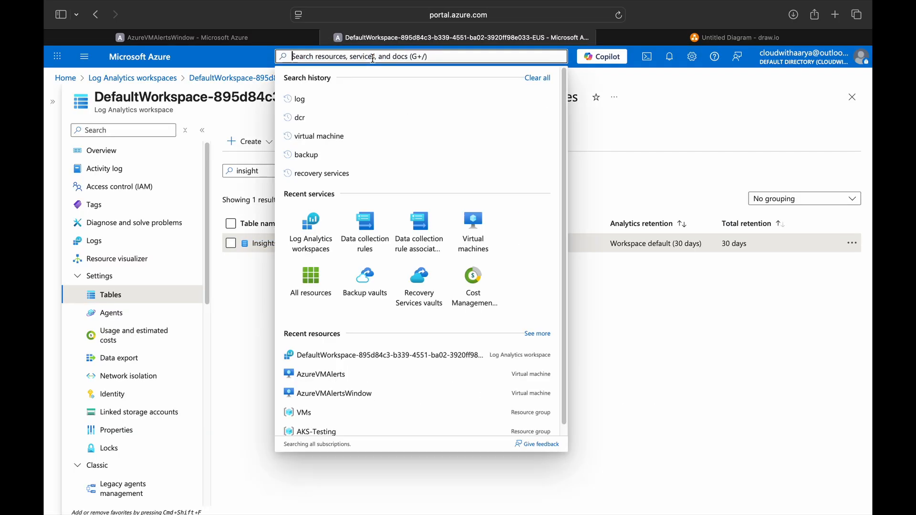
# Step: Search 'resource health' and start adding a resource health alert from Service Health > Resource health
pyautogui.write('resource health')
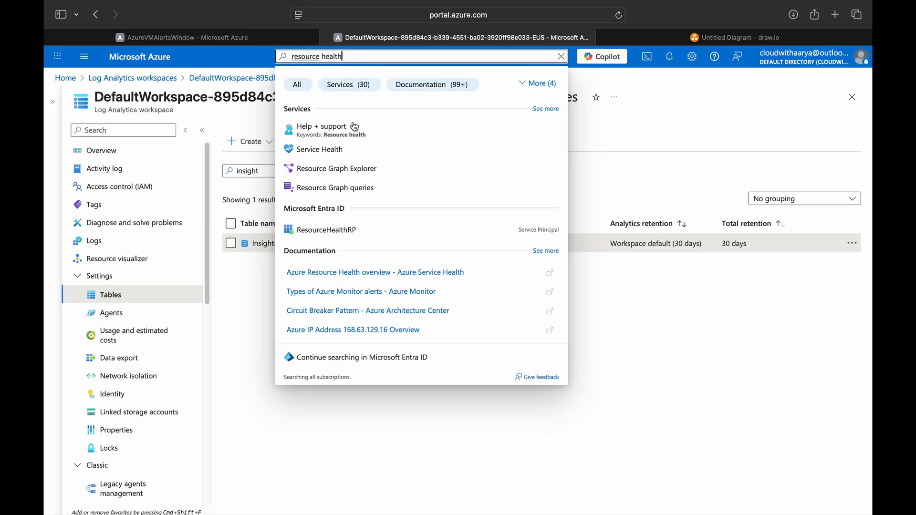
pyautogui.click(360, 137)
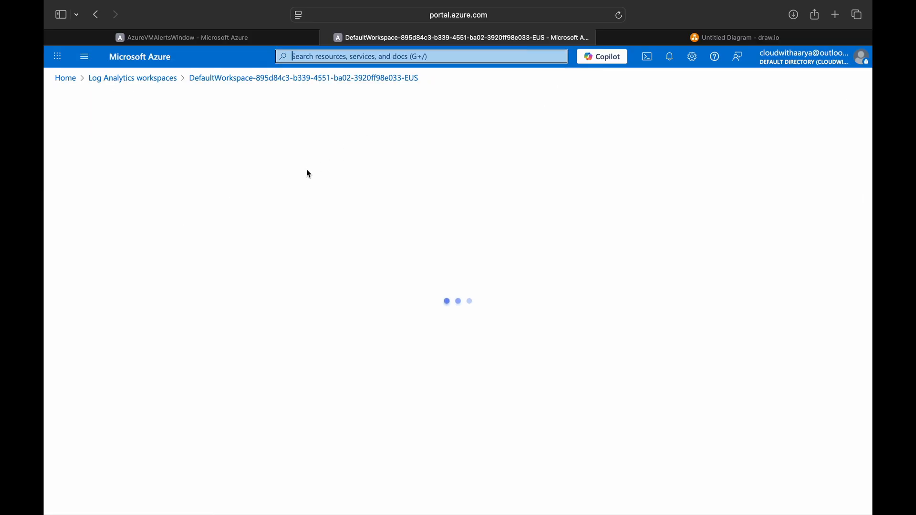
pyautogui.click(67, 170)
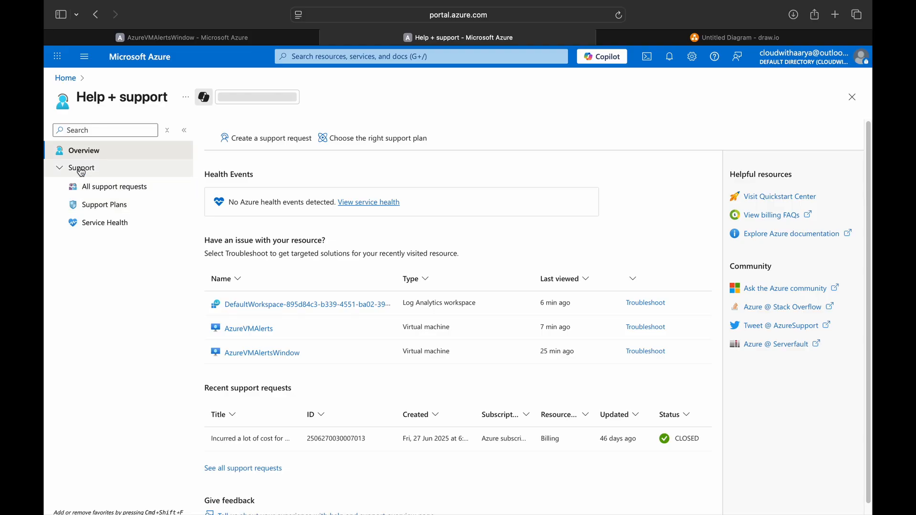
pyautogui.click(102, 222)
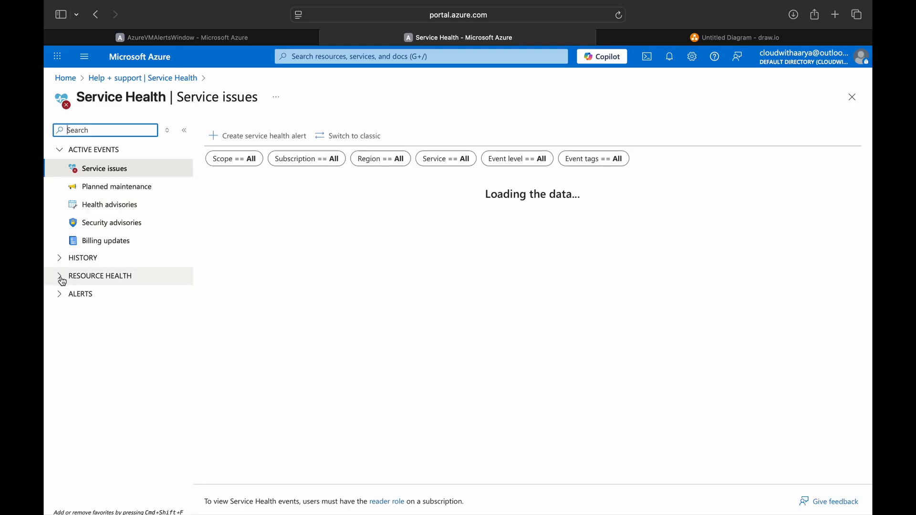
pyautogui.click(62, 279)
pyautogui.click(84, 205)
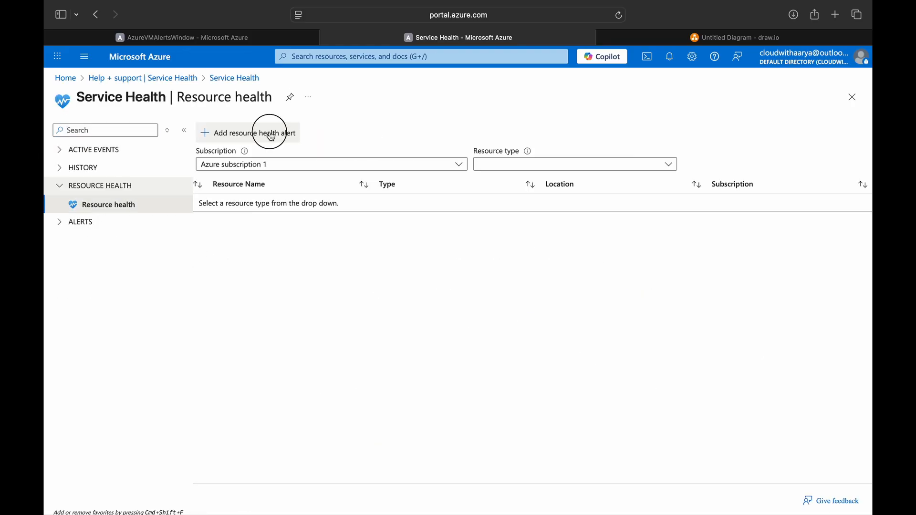
pyautogui.click(272, 137)
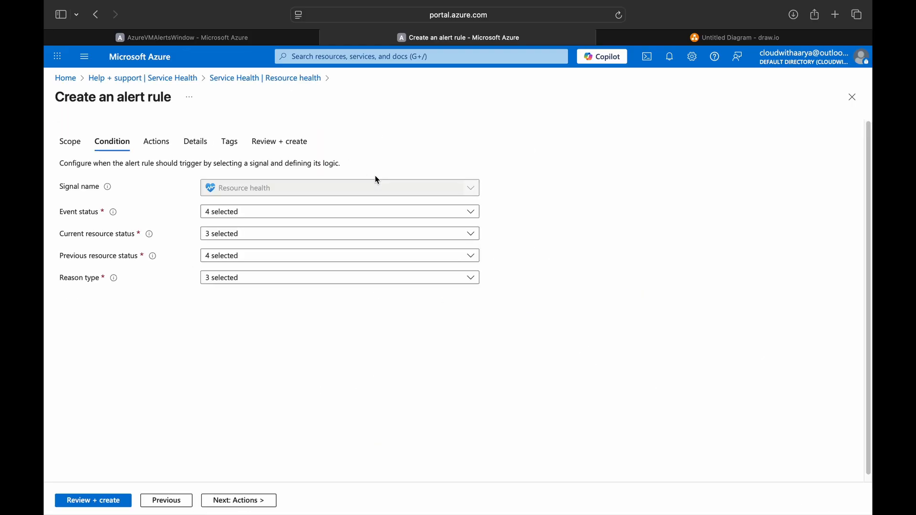
# Step: Limit the alert scope to virtual machines, reviewing the event statuses and reason types included
pyautogui.click(223, 211)
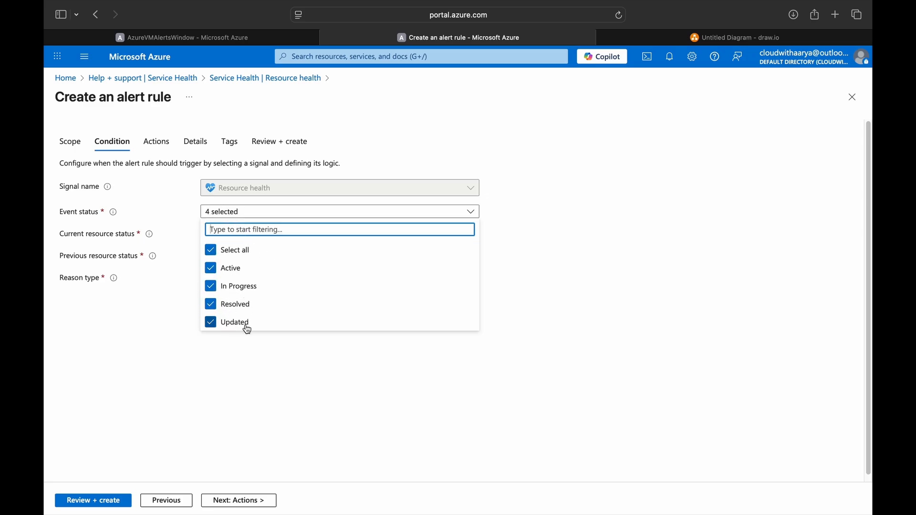
pyautogui.click(173, 293)
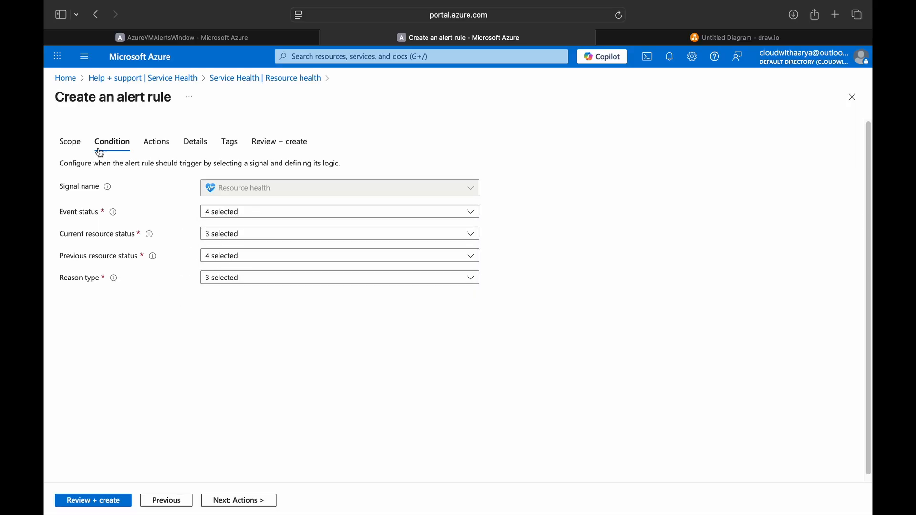
pyautogui.click(81, 146)
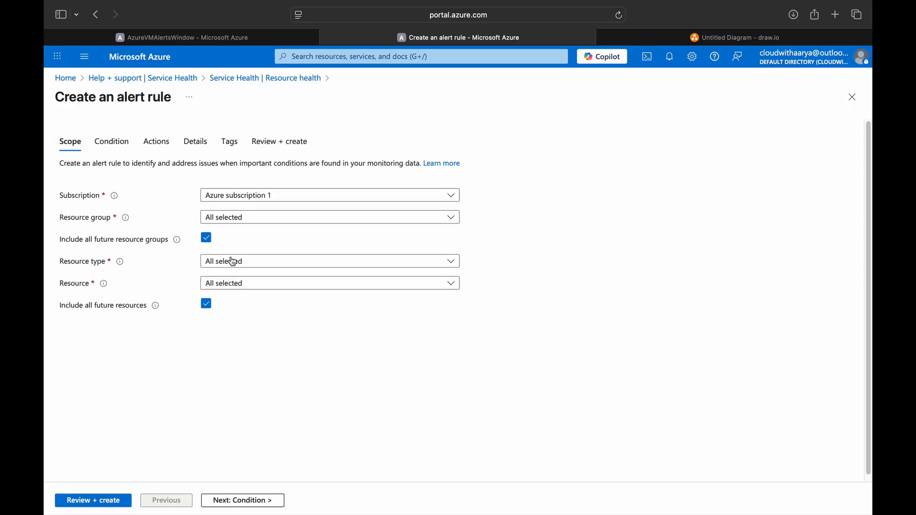
pyautogui.click(232, 270)
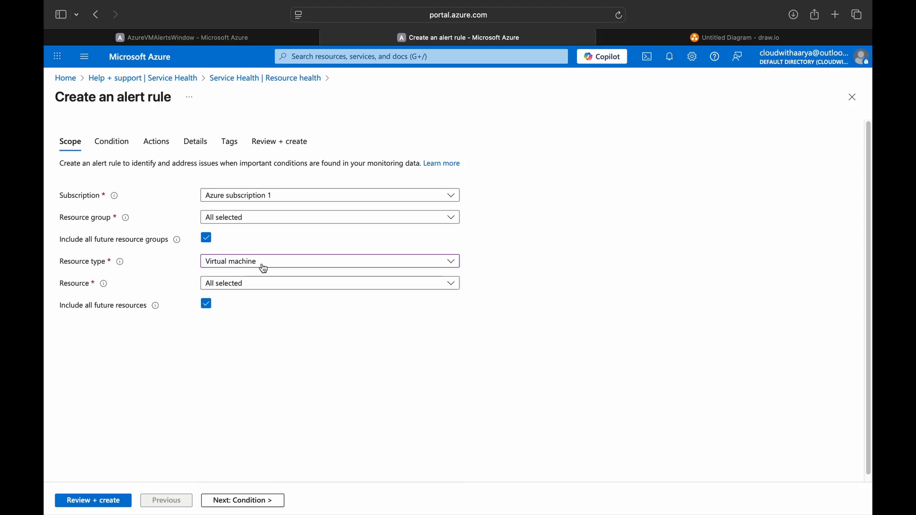
pyautogui.click(251, 285)
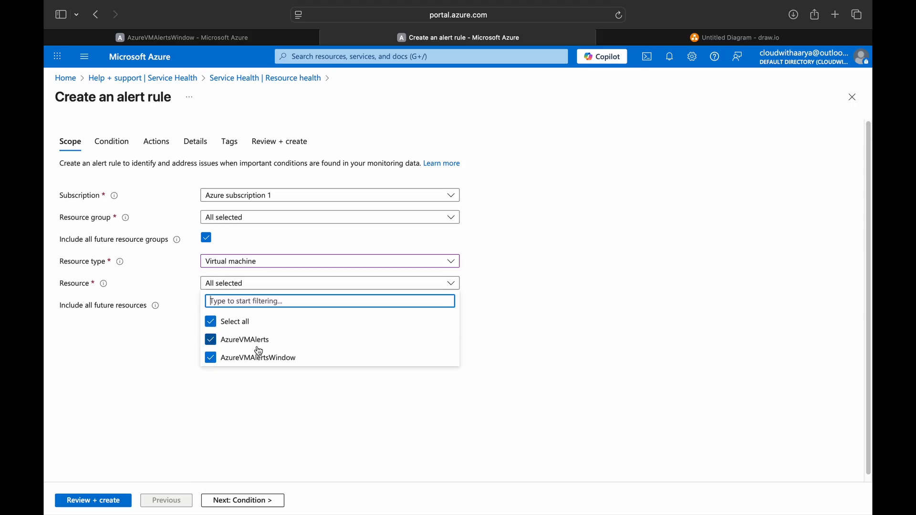
pyautogui.click(234, 500)
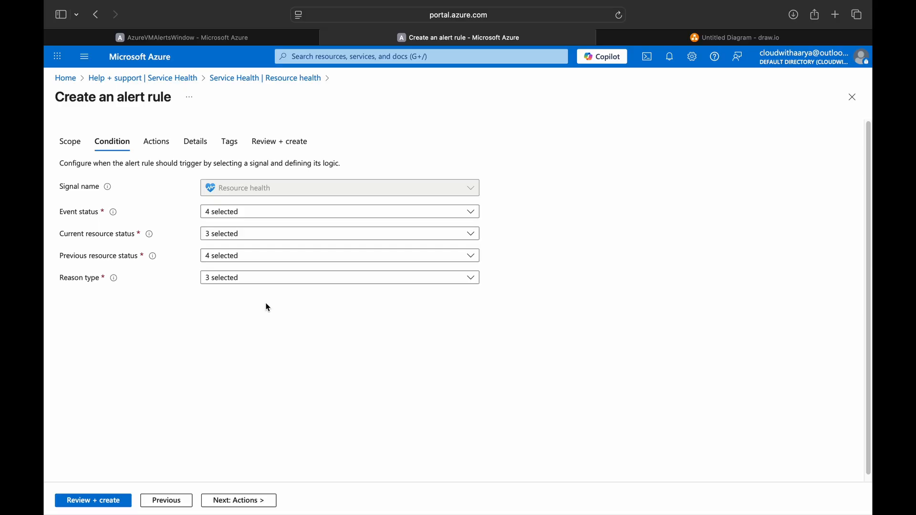
pyautogui.click(267, 278)
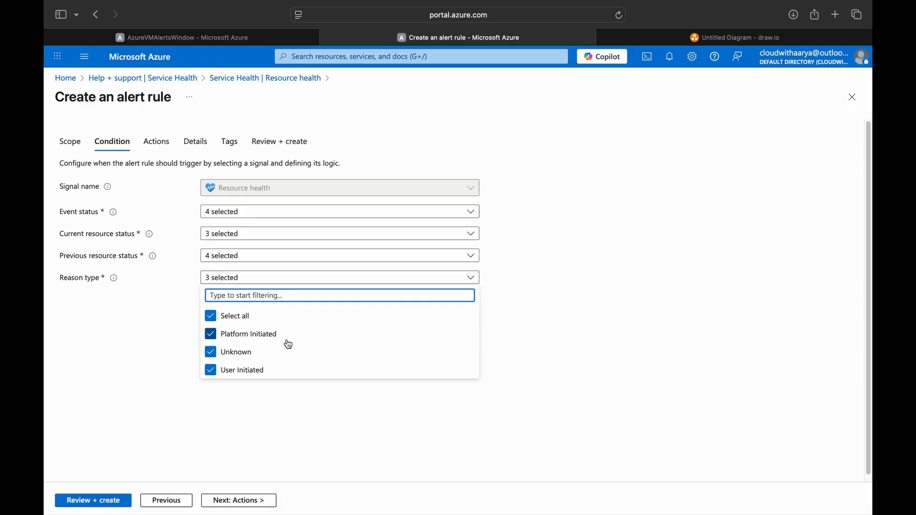
pyautogui.click(245, 500)
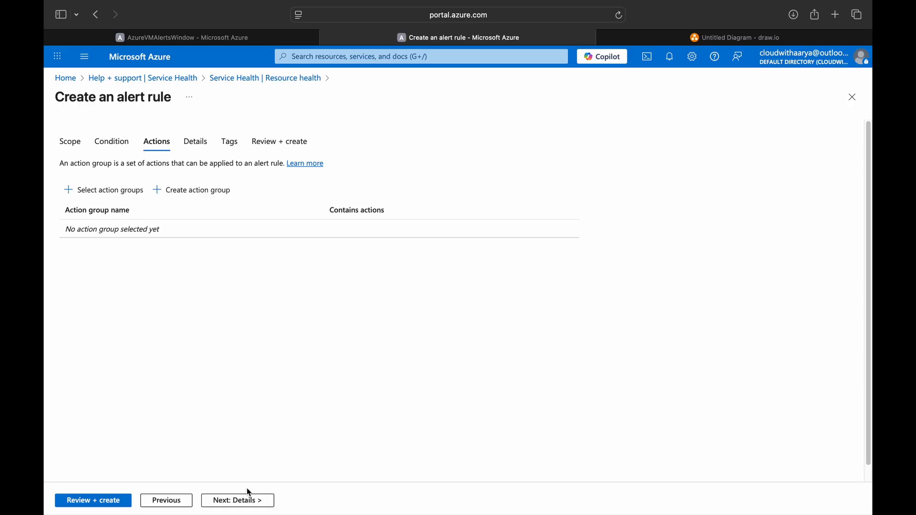
# Step: Attach the VM Monitoring - WindowVM action group, name the rule 'Resource Health Alert', and create it
pyautogui.click(104, 191)
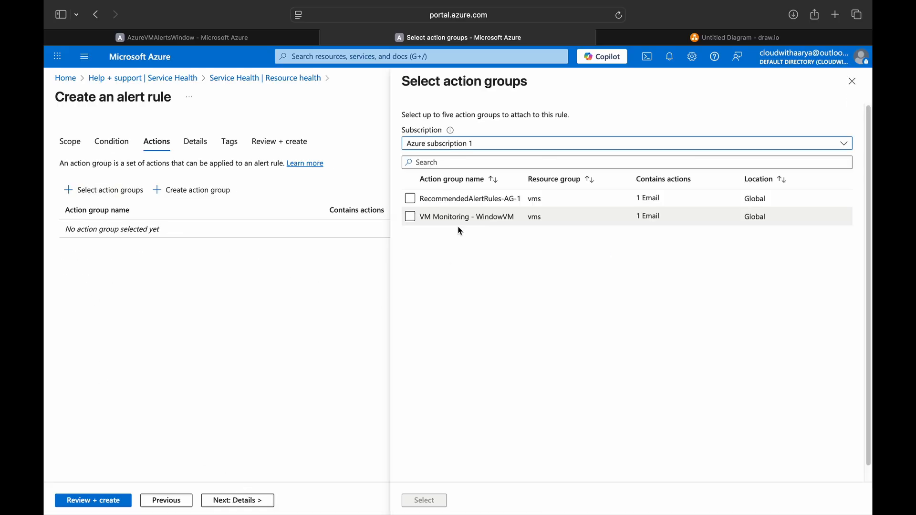
pyautogui.click(458, 217)
pyautogui.click(426, 501)
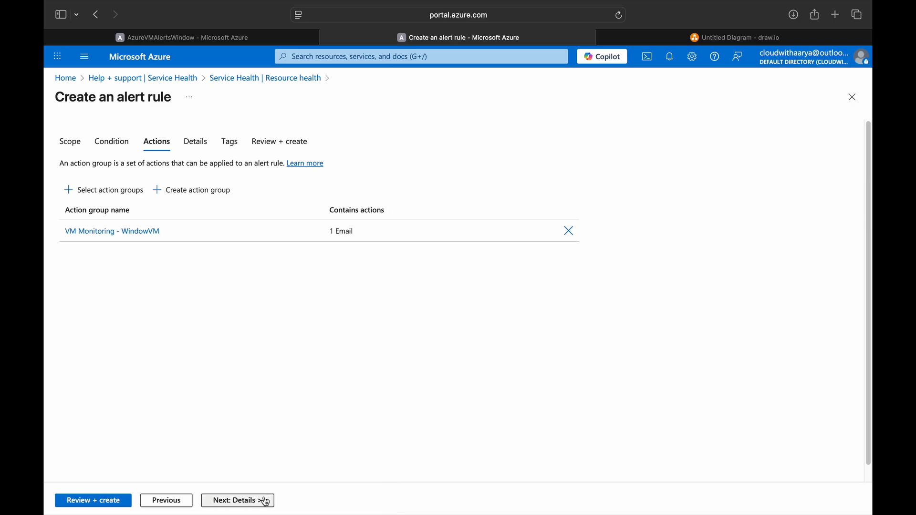
pyautogui.click(266, 498)
pyautogui.click(234, 316)
pyautogui.write('R')
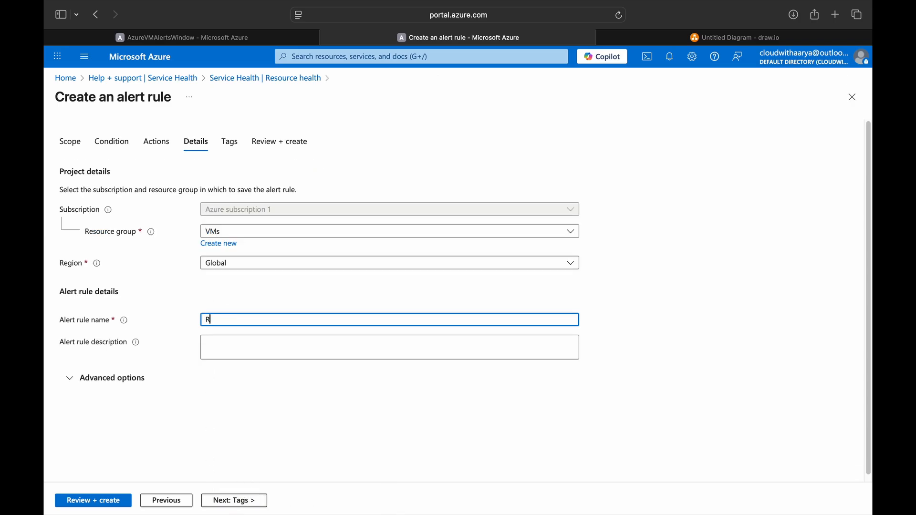
pyautogui.write('esource Health Alert VM')
pyautogui.click(232, 500)
pyautogui.click(105, 500)
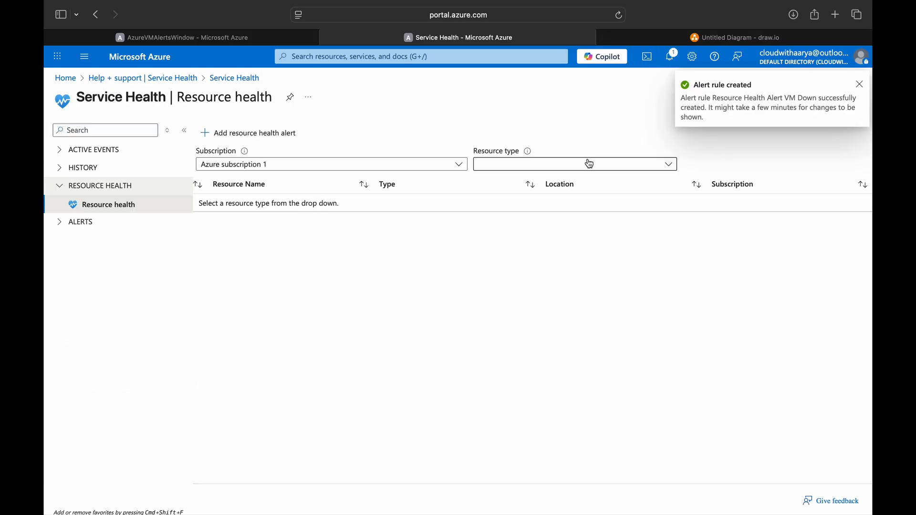
# Step: Open AzureVMAlertsWindow's VM Availability chart in Metrics and start a new alert rule from it
pyautogui.click(154, 64)
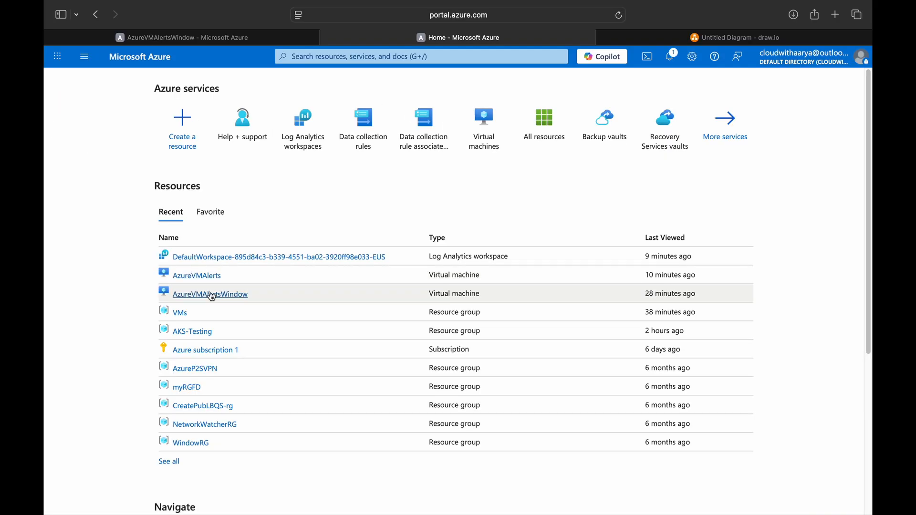
pyautogui.click(210, 293)
pyautogui.click(275, 329)
pyautogui.scroll(-14, 351, 376)
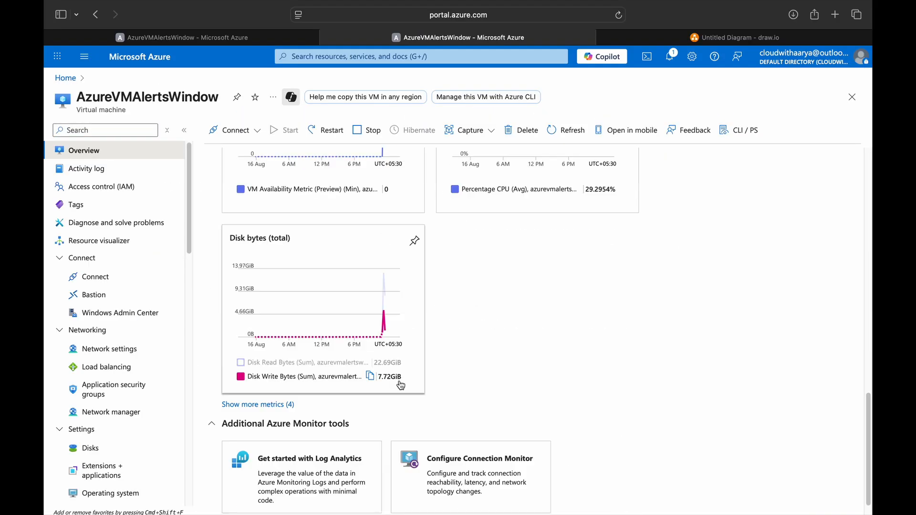
pyautogui.scroll(5, 382, 353)
pyautogui.scroll(-5, 172, 353)
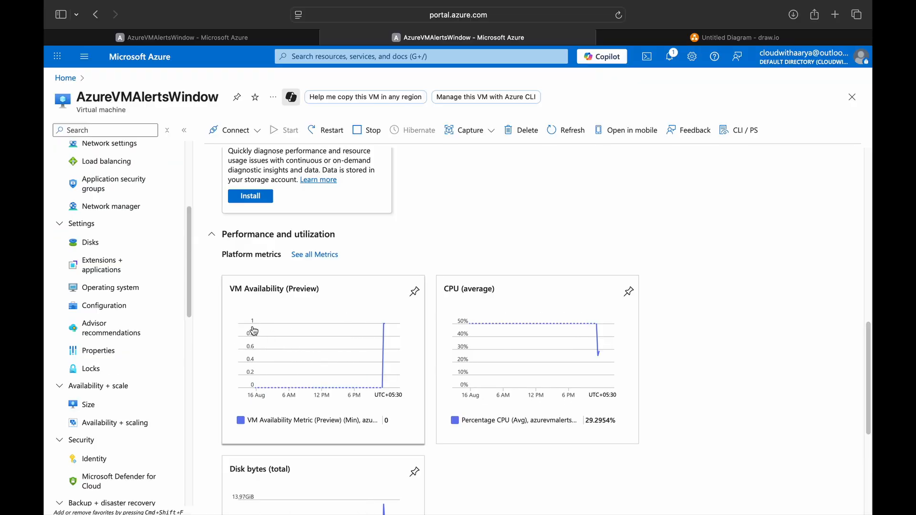
pyautogui.click(281, 343)
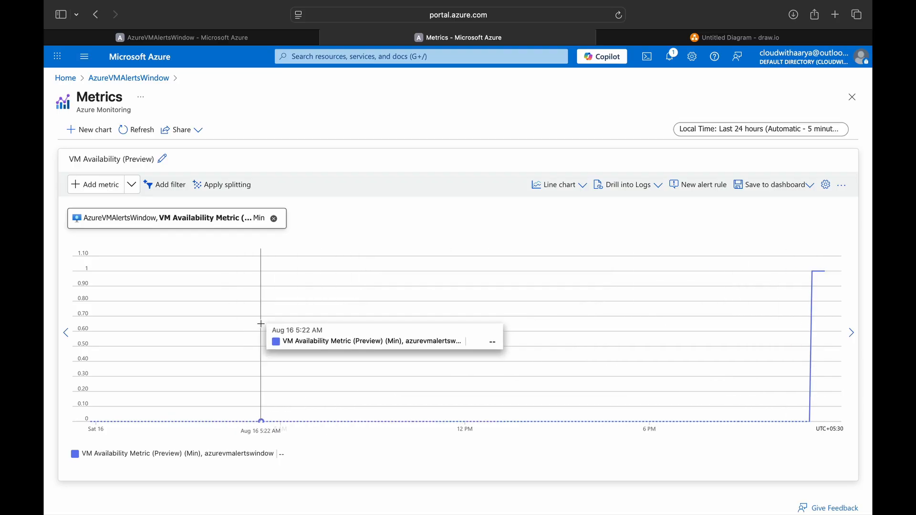
pyautogui.click(699, 185)
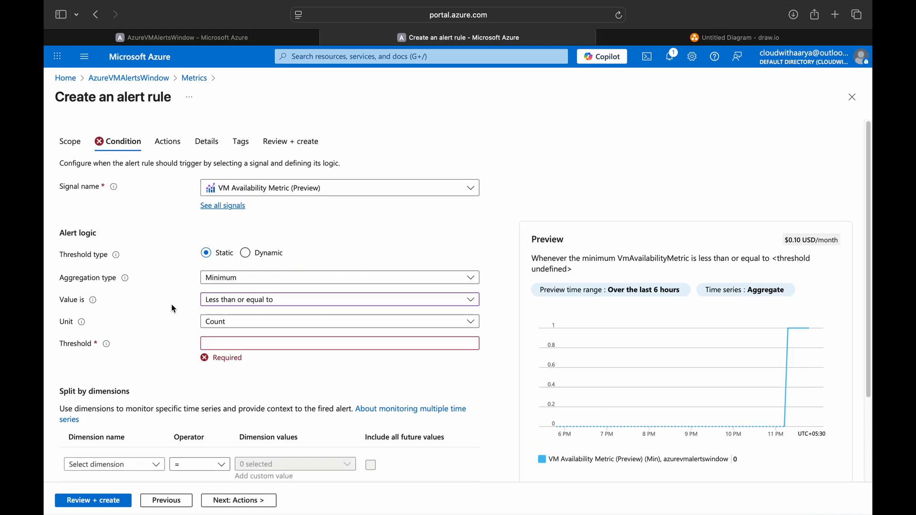
# Step: Make the VM availability alert fire when availability is less than 1
pyautogui.click(244, 309)
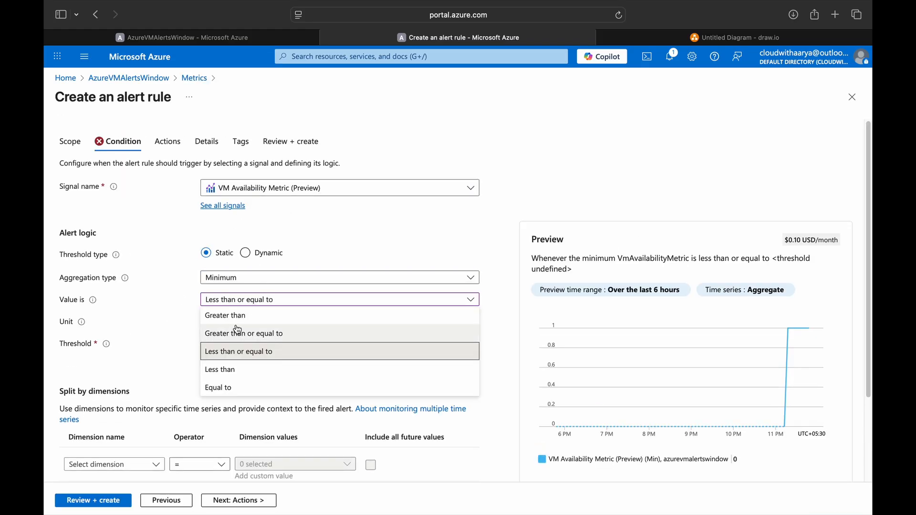
pyautogui.click(237, 371)
pyautogui.click(235, 344)
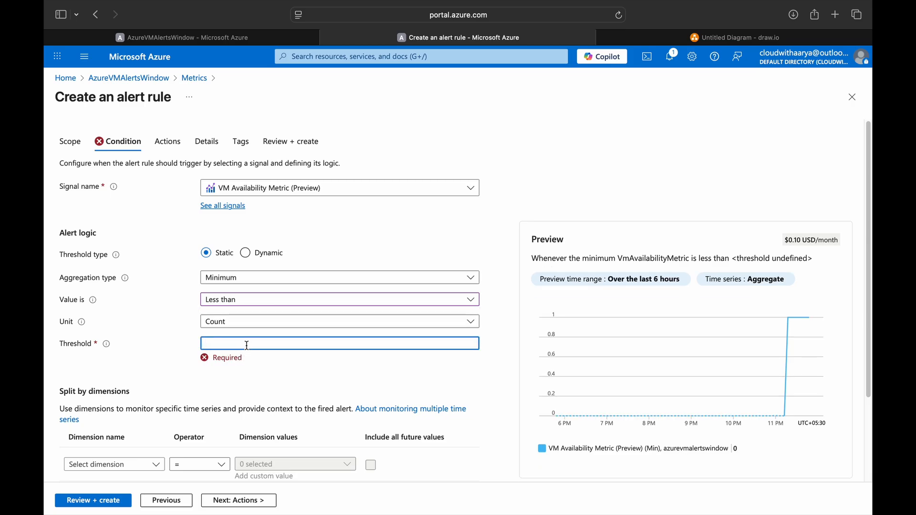
pyautogui.write('1')
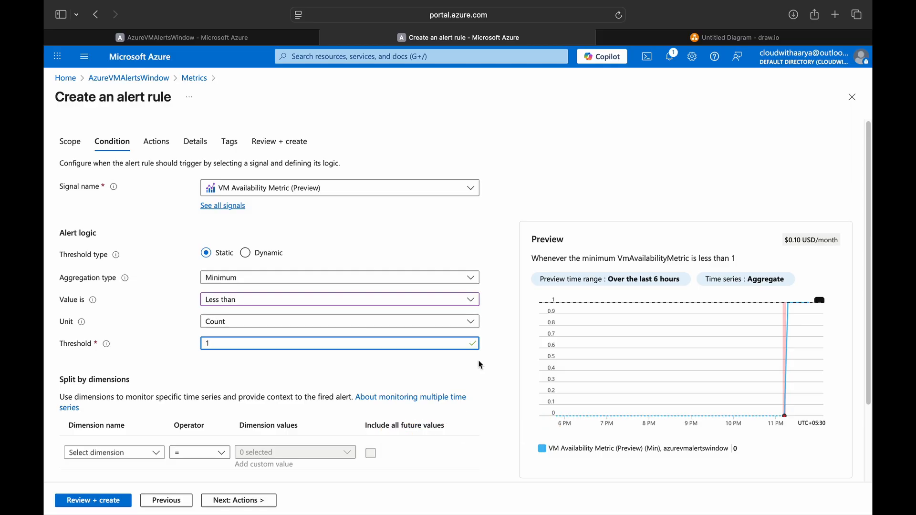
pyautogui.scroll(-3, 174, 415)
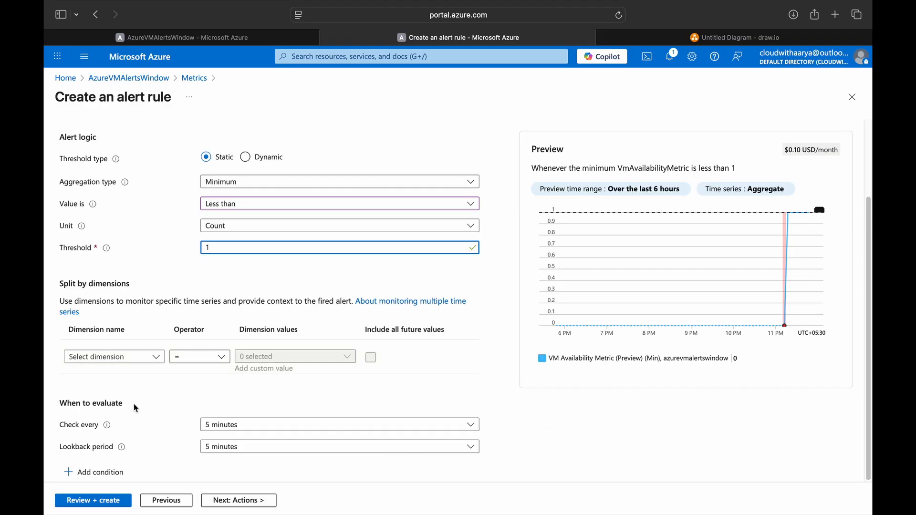
# Step: Attach the VM Monitoring - WindowVM action group to the availability alert
pyautogui.click(242, 497)
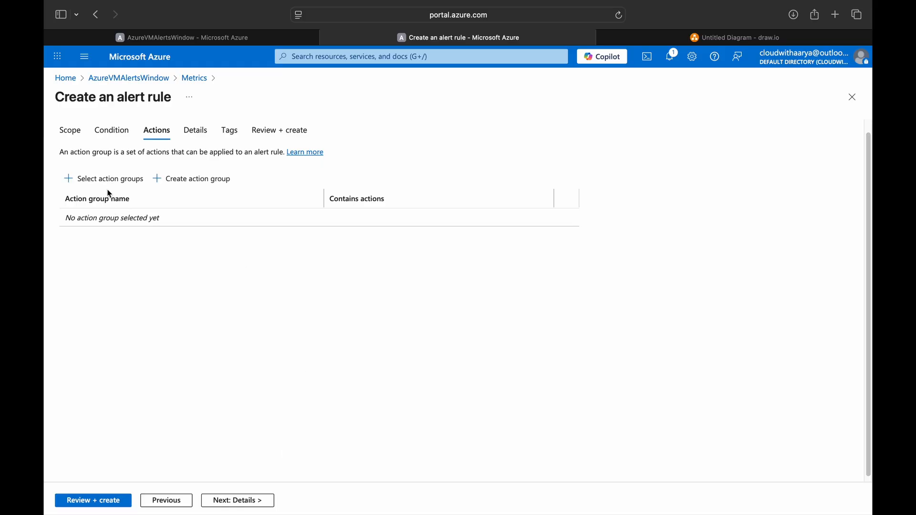
pyautogui.click(109, 179)
pyautogui.click(411, 272)
pyautogui.click(420, 499)
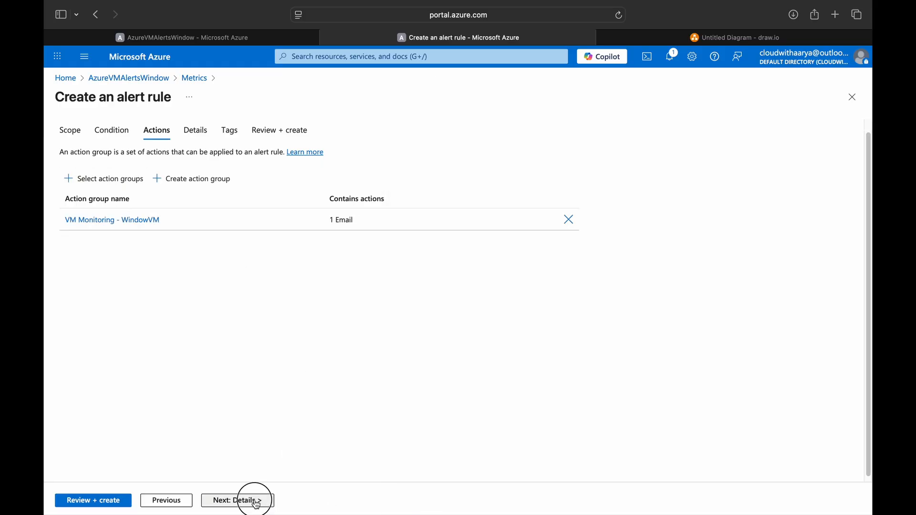
pyautogui.click(251, 499)
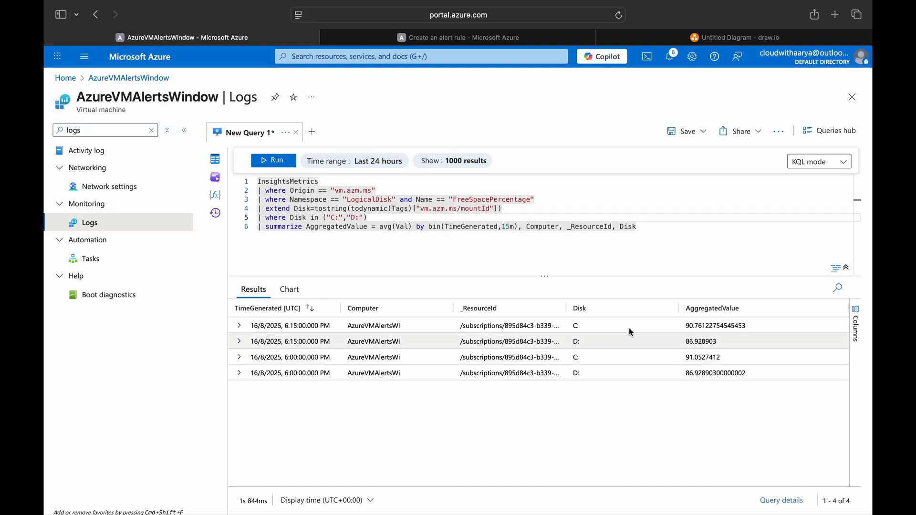
# Step: Start a new alert rule from the disk free-space log query
pyautogui.click(358, 220)
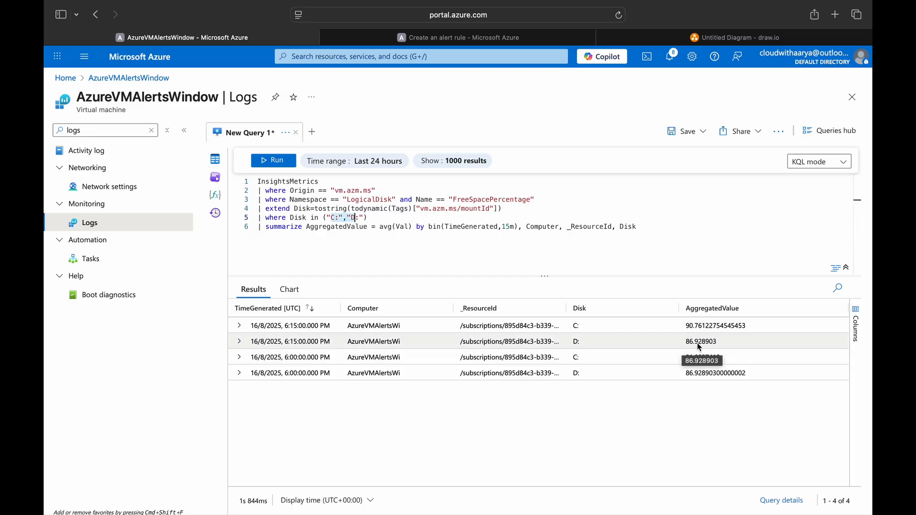
pyautogui.click(778, 131)
pyautogui.click(460, 244)
pyautogui.press('super+a')
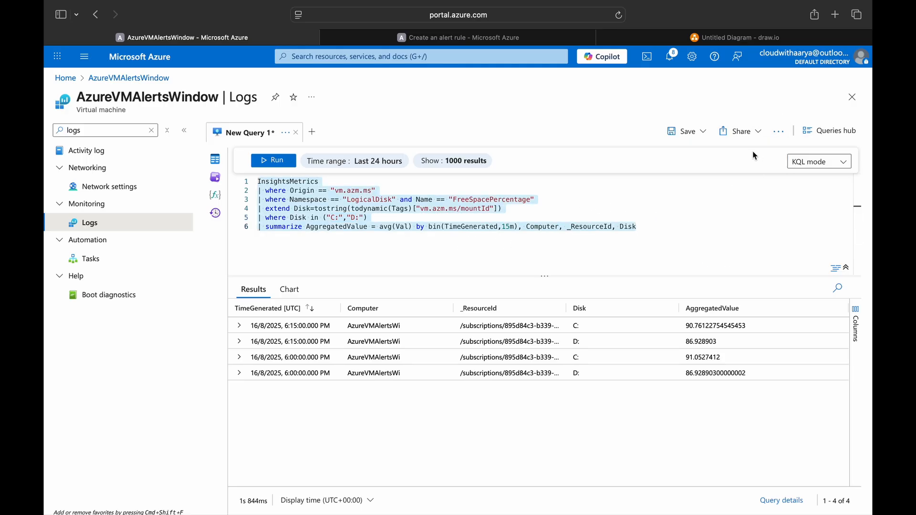
pyautogui.click(779, 131)
pyautogui.click(735, 151)
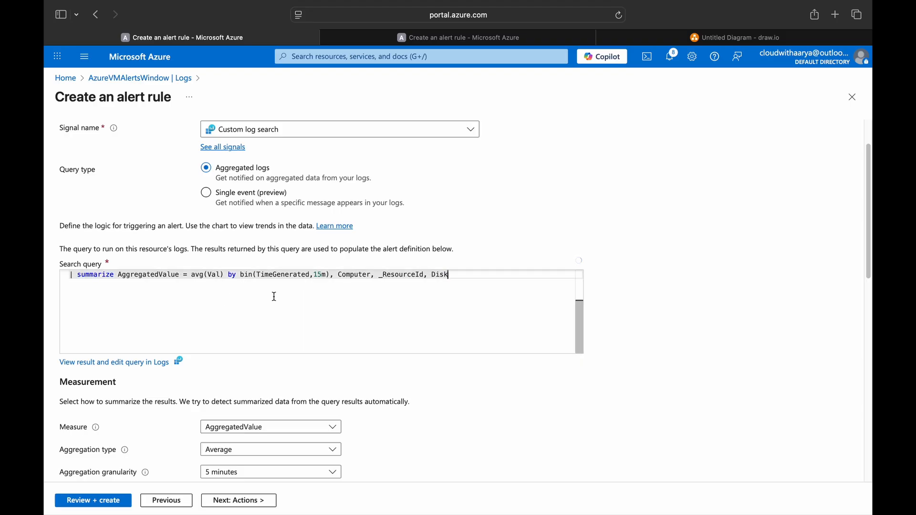
# Step: Set the alert condition to less than or equal to a threshold of 10
pyautogui.scroll(-5, 487, 381)
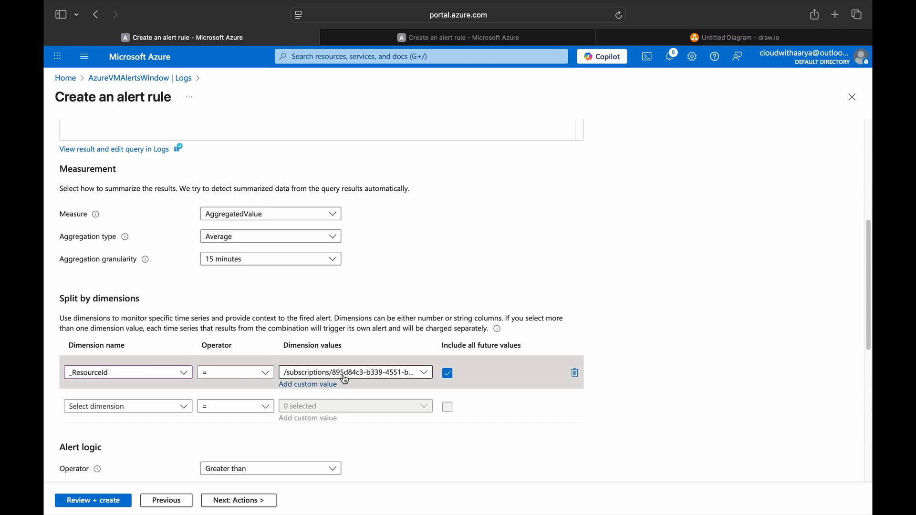
pyautogui.scroll(-5, 359, 376)
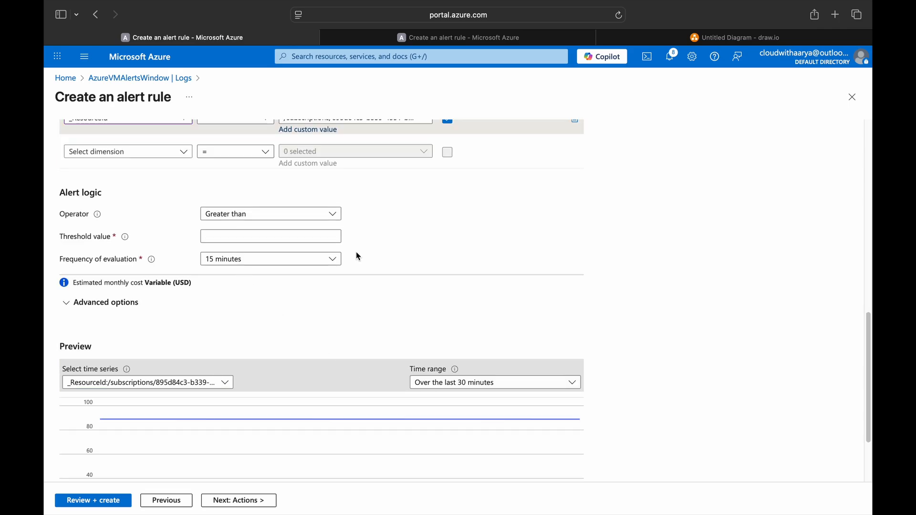
pyautogui.click(286, 216)
pyautogui.scroll(10, 267, 257)
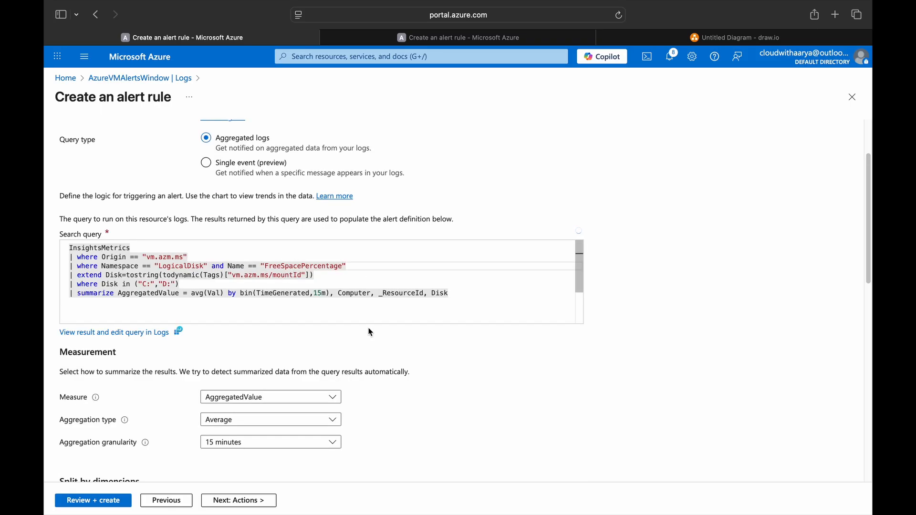
pyautogui.scroll(-8, 377, 345)
pyautogui.click(264, 289)
pyautogui.click(238, 348)
pyautogui.click(251, 305)
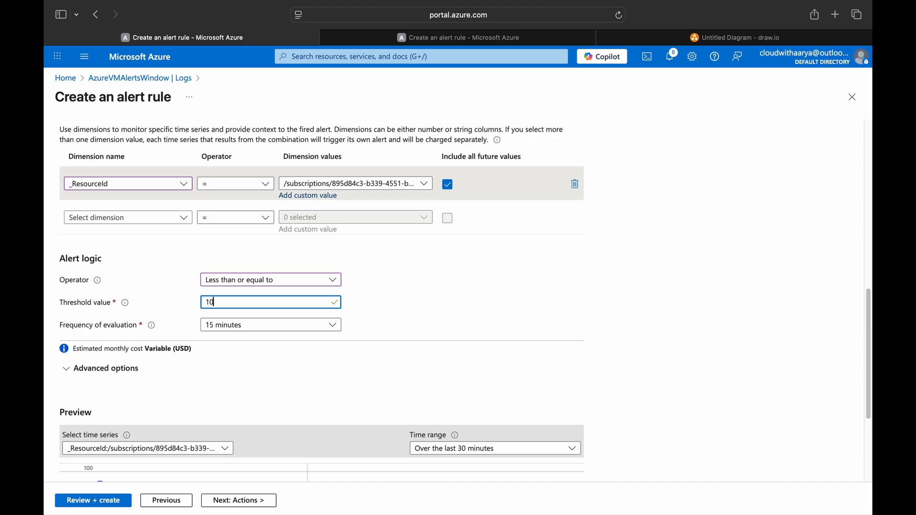
pyautogui.scroll(-3, 258, 368)
# Step: Attach the VM Monitoring - WindowVM action group to the disk alert
pyautogui.click(237, 499)
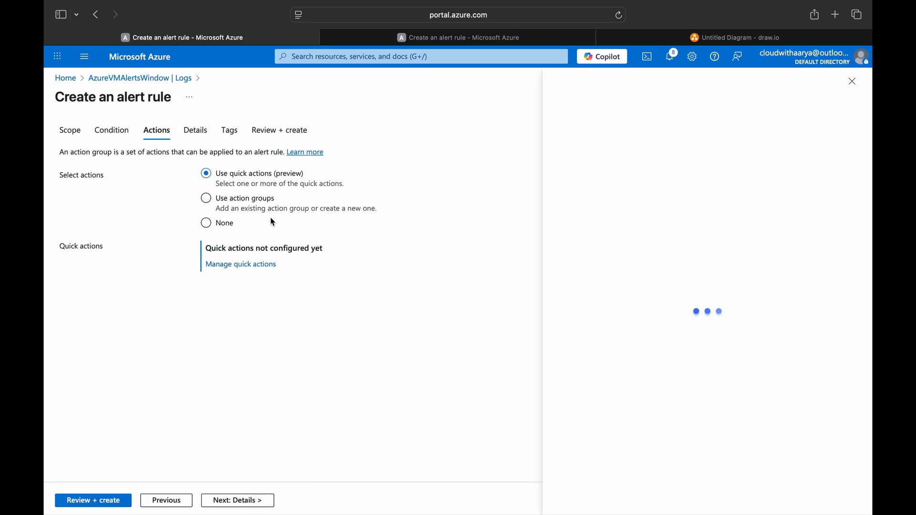
pyautogui.click(245, 199)
pyautogui.click(410, 243)
pyautogui.click(424, 501)
pyautogui.click(238, 500)
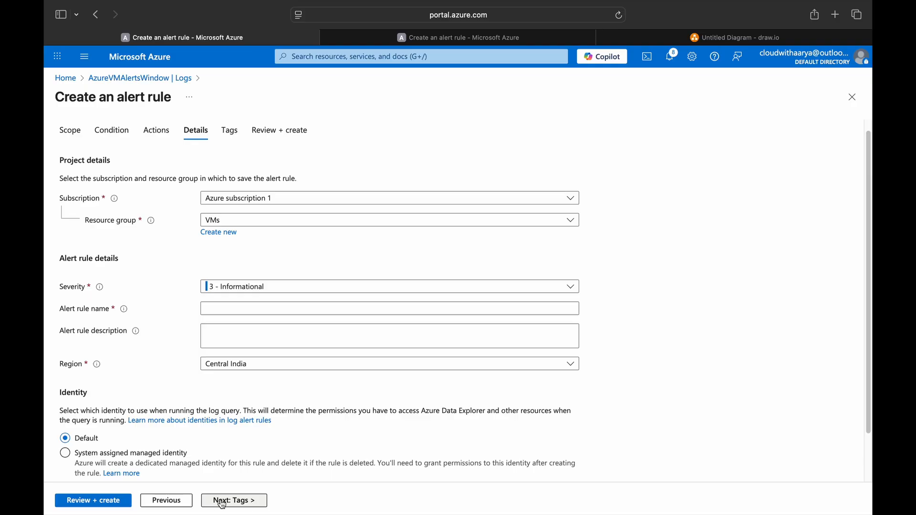
# Step: Name and describe the rule 'High Disk Space Utilization', then review and create it
pyautogui.click(233, 308)
pyautogui.write('High Disk Space ')
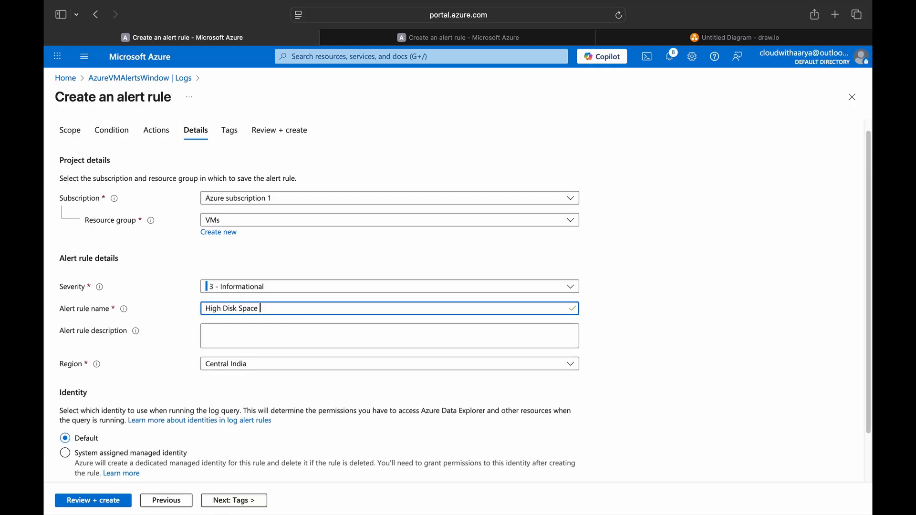
pyautogui.write('Utilization')
pyautogui.hotkey('ctrl', 'a')
pyautogui.hotkey('ctrl', 'c')
pyautogui.click(258, 327)
pyautogui.hotkey('ctrl', 'v')
pyautogui.click(204, 501)
pyautogui.click(98, 501)
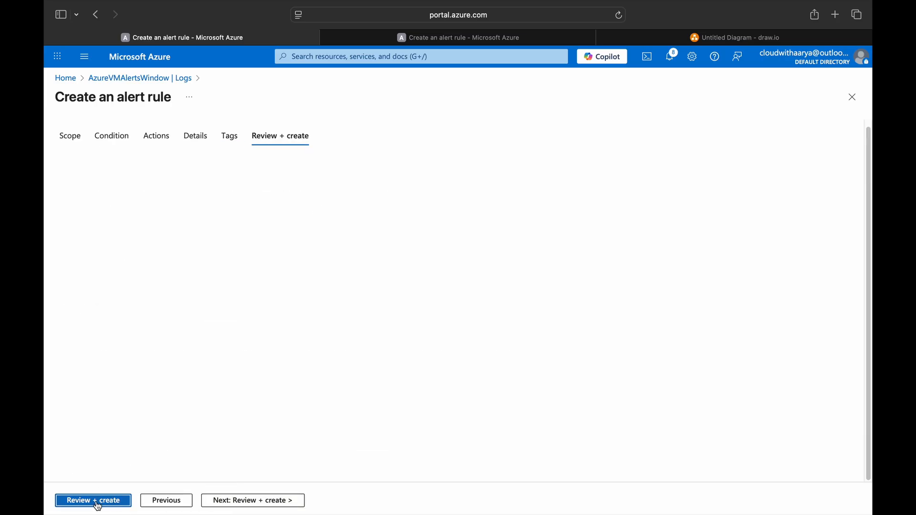
pyautogui.click(89, 501)
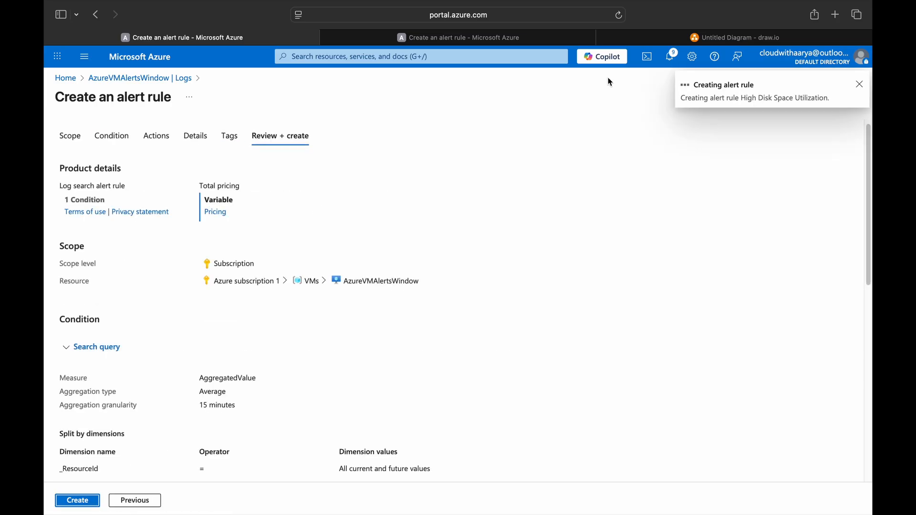
# Step: Review the draw.io alerting diagram, then discard the log query and return to the portal home
pyautogui.click(672, 37)
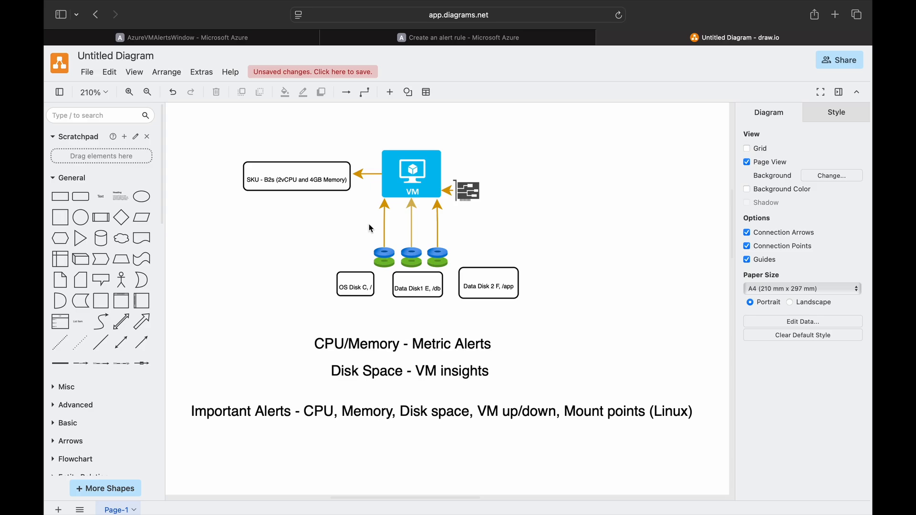
pyautogui.click(272, 39)
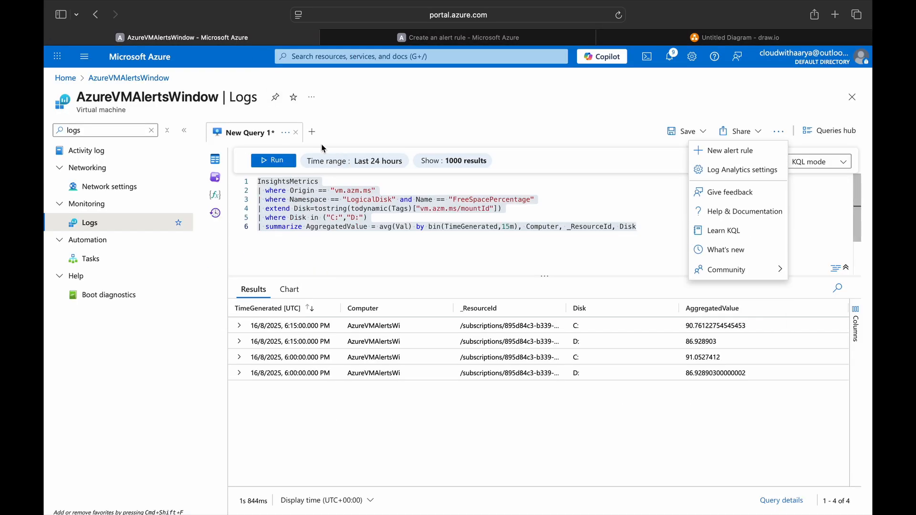
pyautogui.click(162, 58)
pyautogui.click(561, 280)
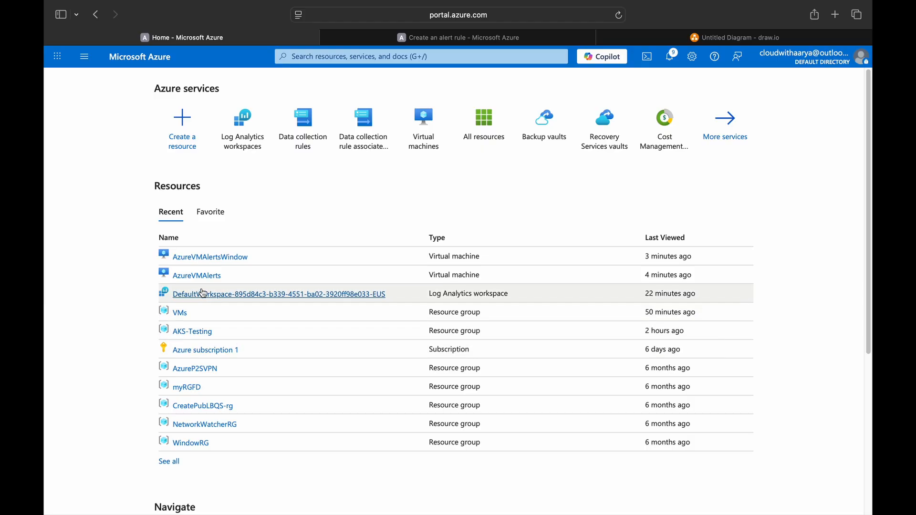
# Step: View the AzureVMAlertsWindow VM overview and start a new browser tab
pyautogui.click(229, 257)
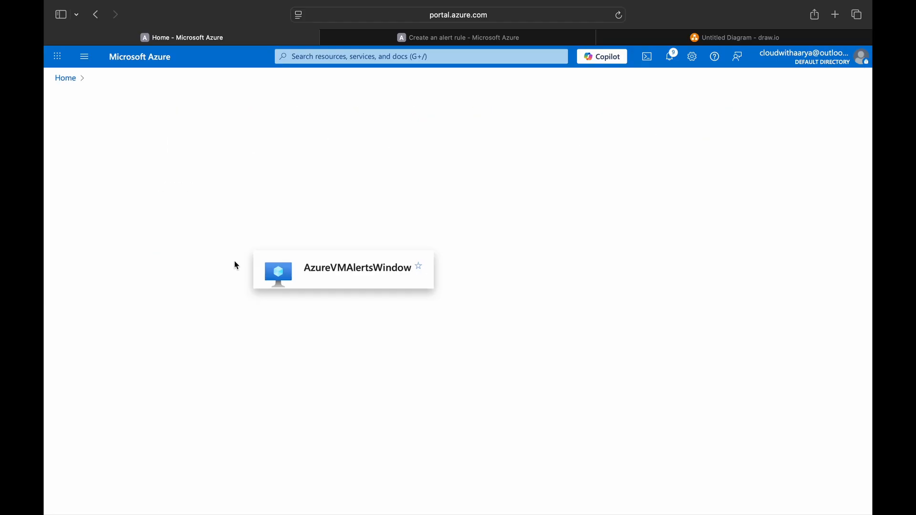
pyautogui.scroll(-5, 311, 370)
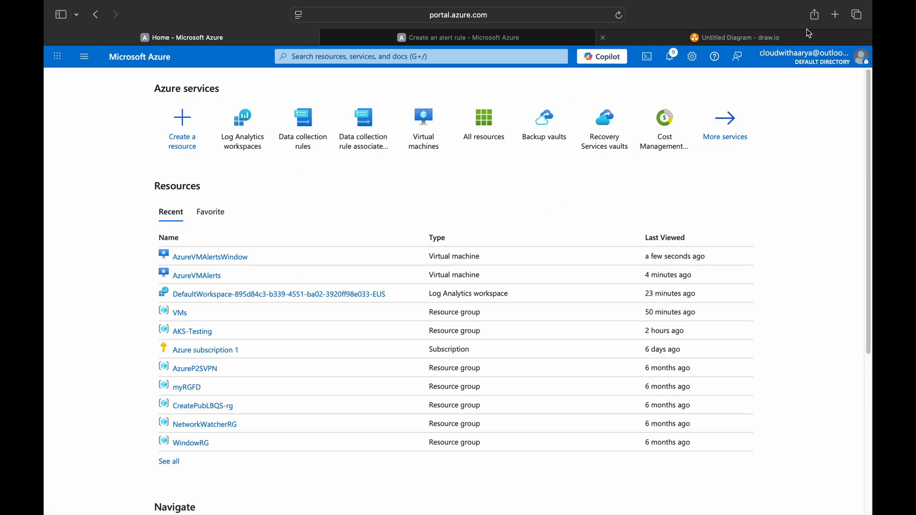
pyautogui.click(836, 15)
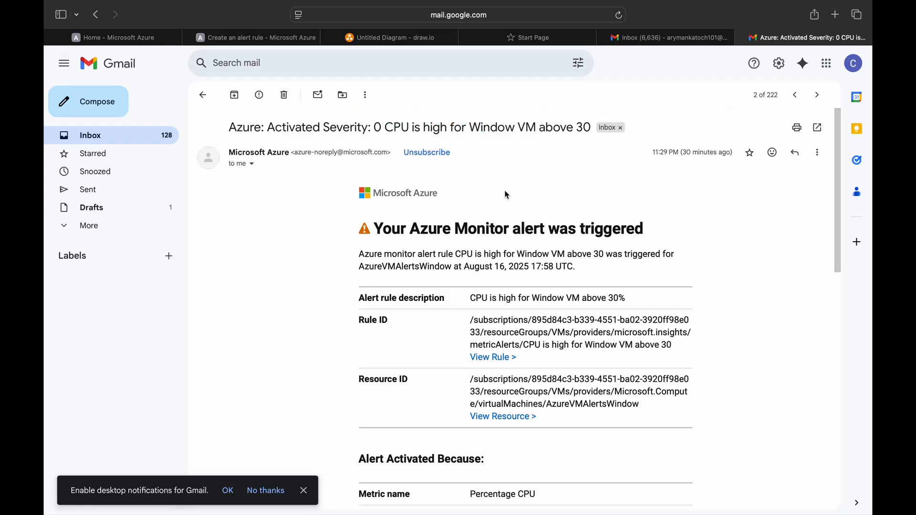
# Step: Read the activated CPU alert email, highlighting its threshold and the VM's resource ID
pyautogui.moveTo(540, 128); pyautogui.dragTo(592, 128)
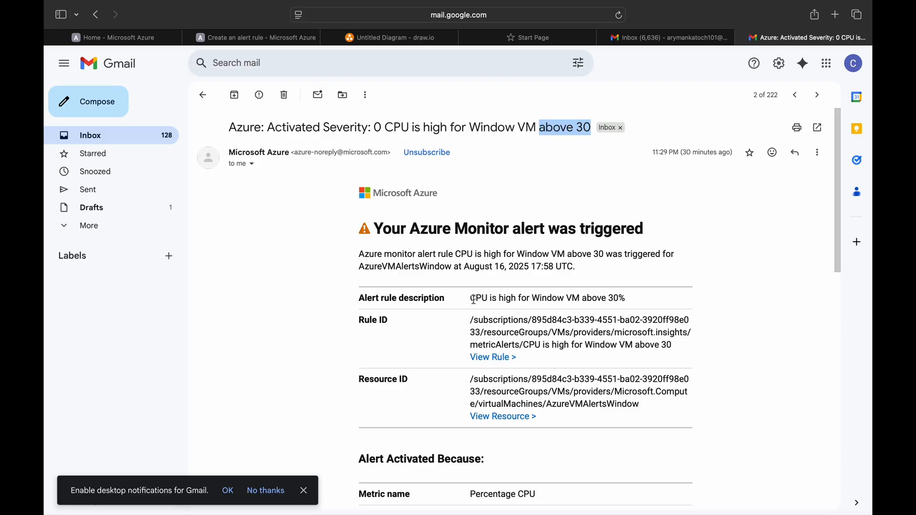
pyautogui.moveTo(389, 128); pyautogui.dragTo(605, 124)
pyautogui.moveTo(467, 298); pyautogui.dragTo(615, 298)
pyautogui.scroll(-5, 471, 339)
pyautogui.moveTo(470, 186); pyautogui.dragTo(639, 206)
pyautogui.click(546, 207)
pyautogui.scroll(-5, 472, 327)
pyautogui.scroll(10, 472, 328)
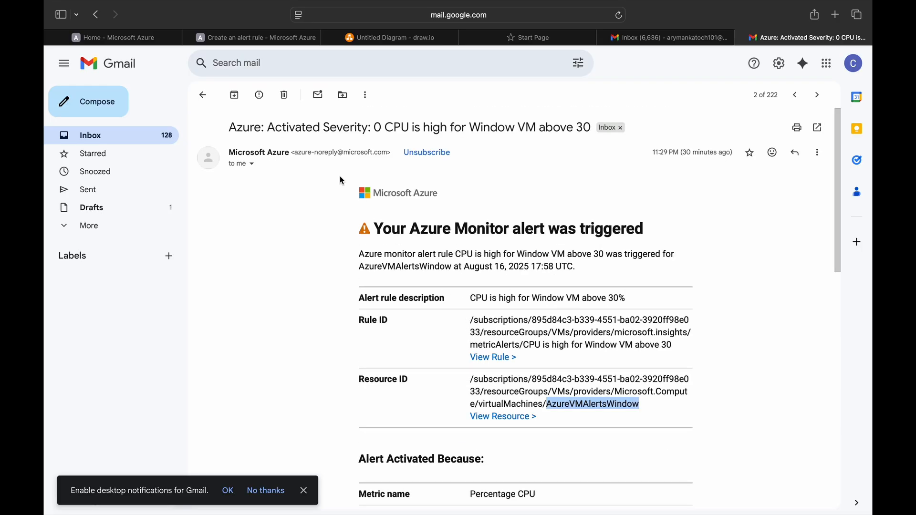
# Step: Read the deactivated CPU alert email, then return to the Azure portal home tab
pyautogui.click(203, 96)
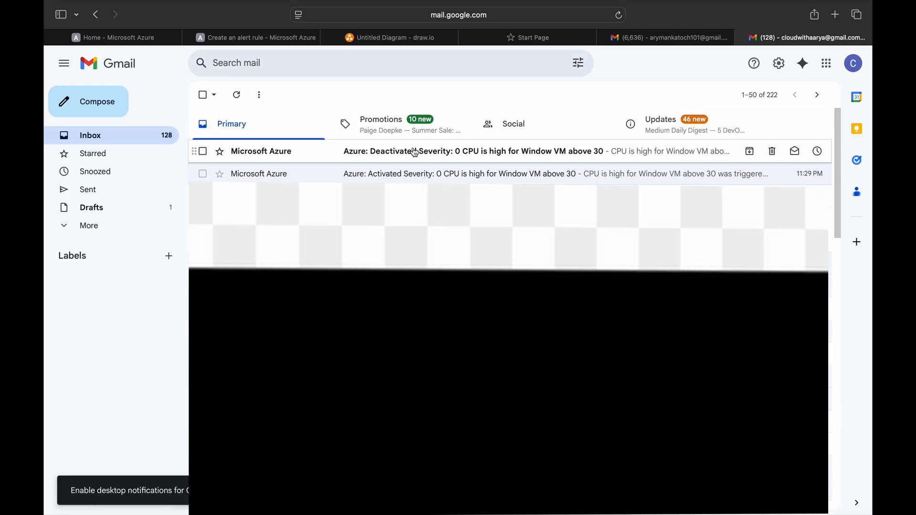
pyautogui.click(415, 152)
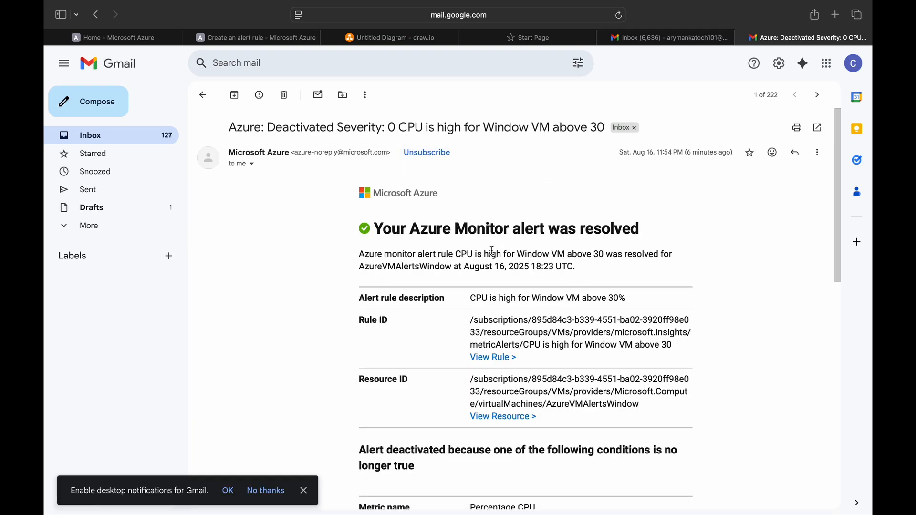
pyautogui.hotkey('ctrl', 'Tab')
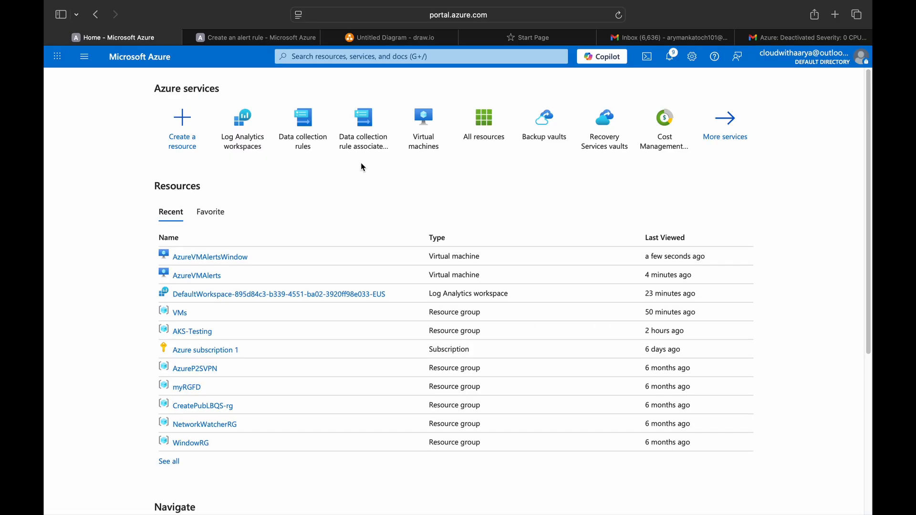